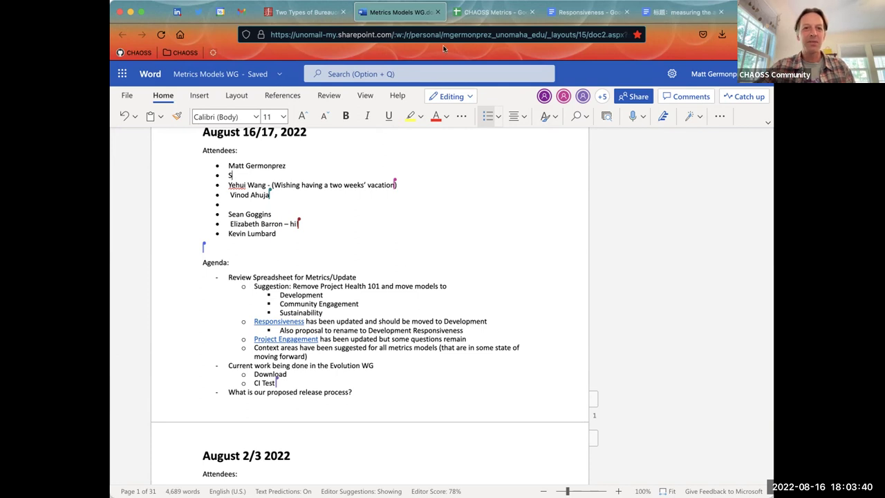
- Switch to the CHAOSS Metrics spreadsheet and review the metrics models listed in the sections from Development to Operations
left_click(462, 14)
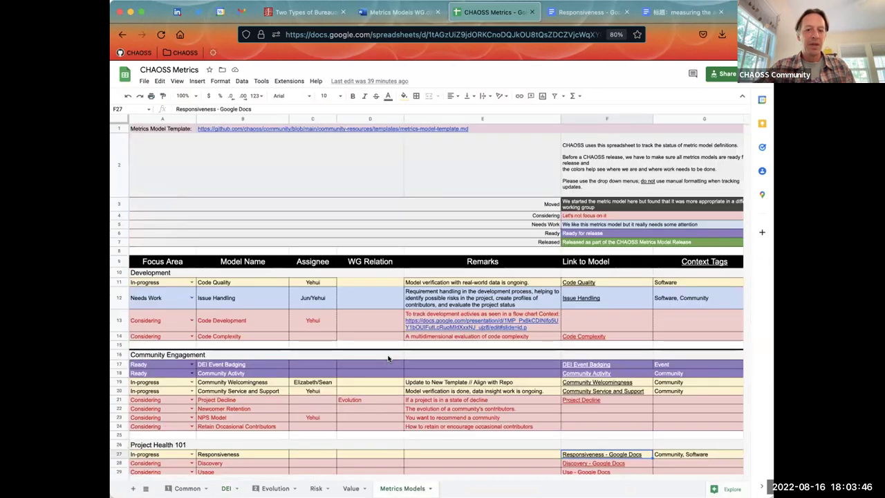
scroll(388, 358, "down", 1)
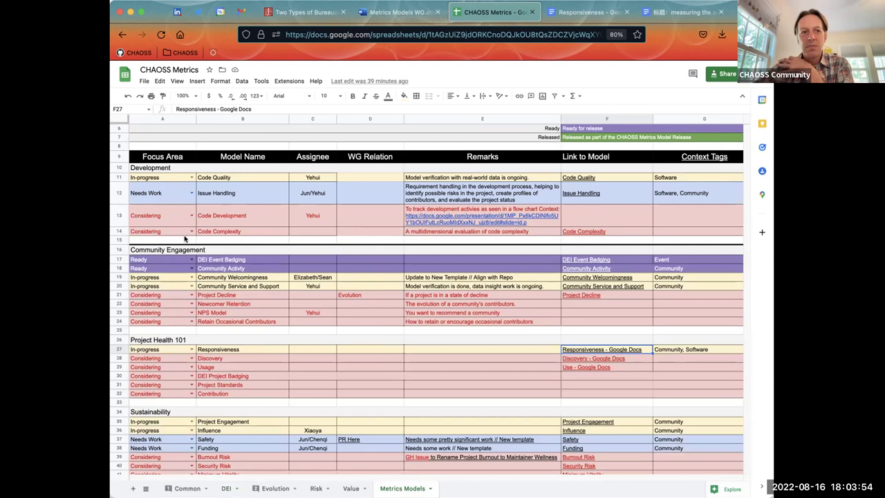
scroll(225, 307, "down", 1)
scroll(225, 307, "down", 5)
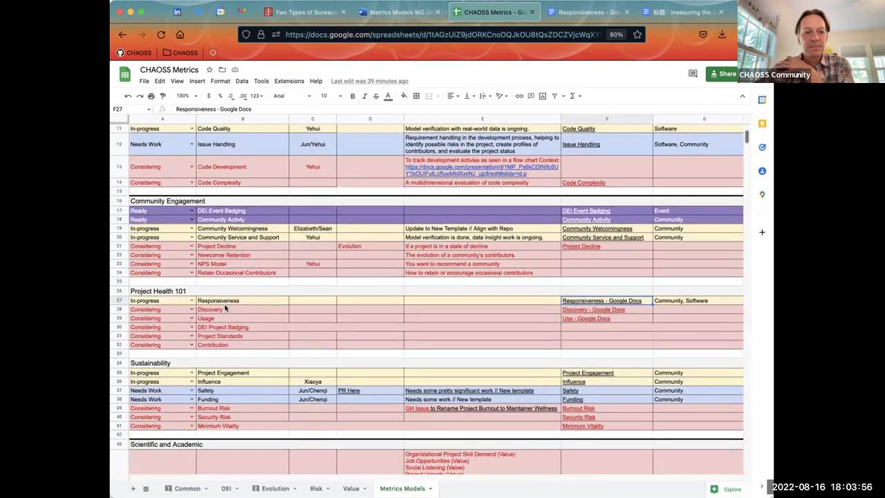
scroll(224, 308, "down", 4)
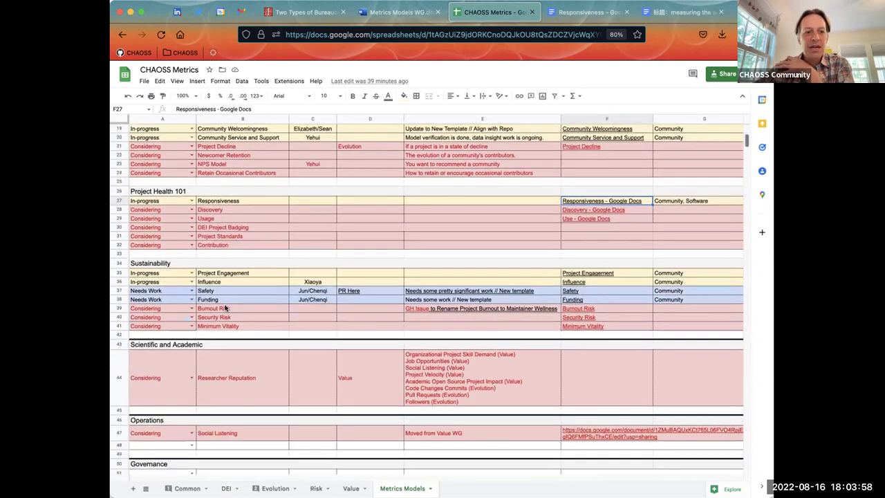
scroll(224, 307, "up", 8)
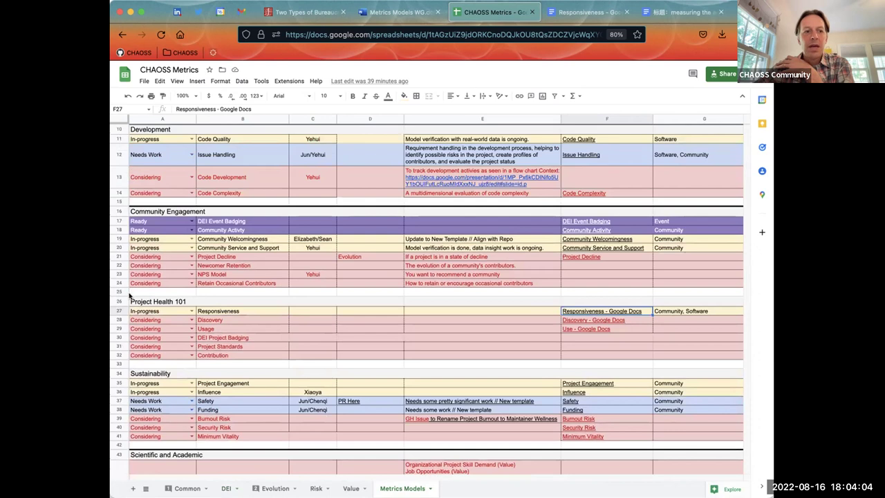
- Highlight the Project Health 101 models in rows 27 to 32 and select the Responsiveness model name
left_click_drag(121, 311, 122, 354)
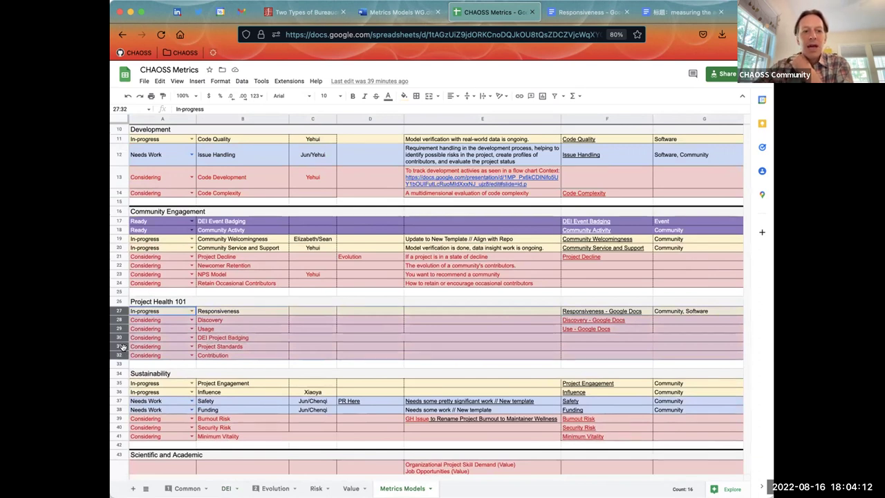
left_click(221, 337)
left_click(224, 314)
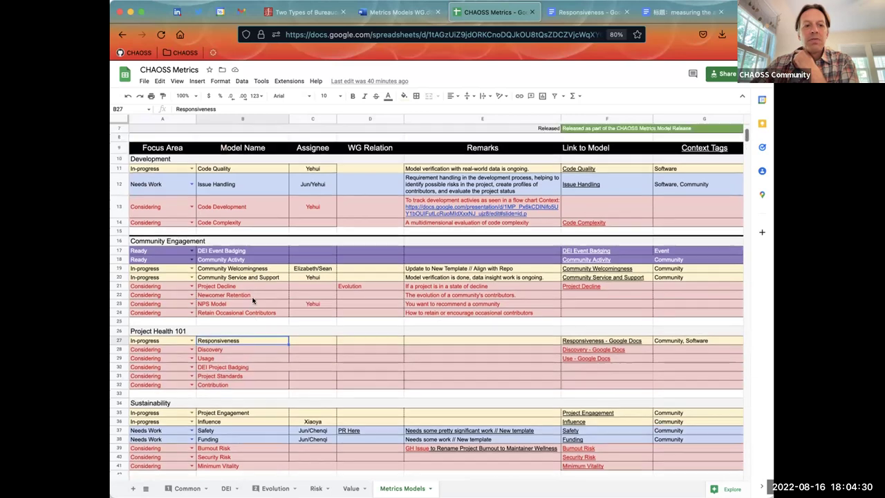
- Check the August 16/17 agenda in the Metrics Models WG document and compare it with the models in the CHAOSS Metrics spreadsheet
scroll(304, 187, "up", 1)
left_click(398, 12)
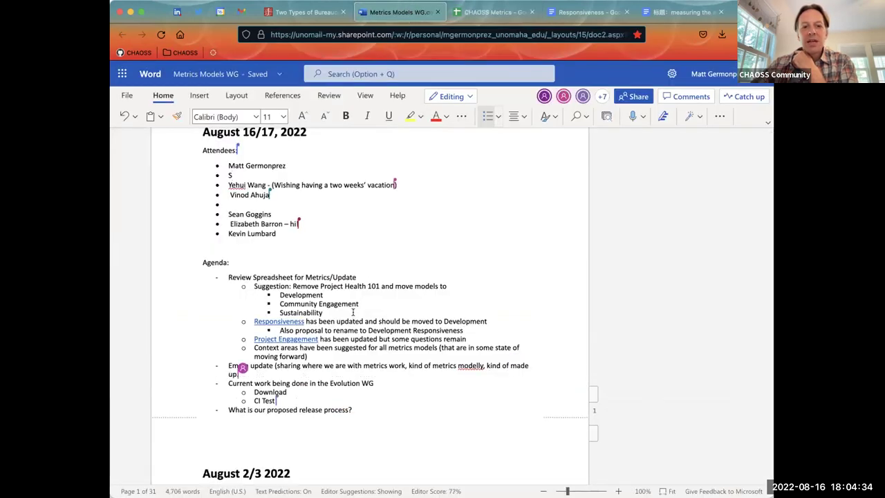
left_click(477, 14)
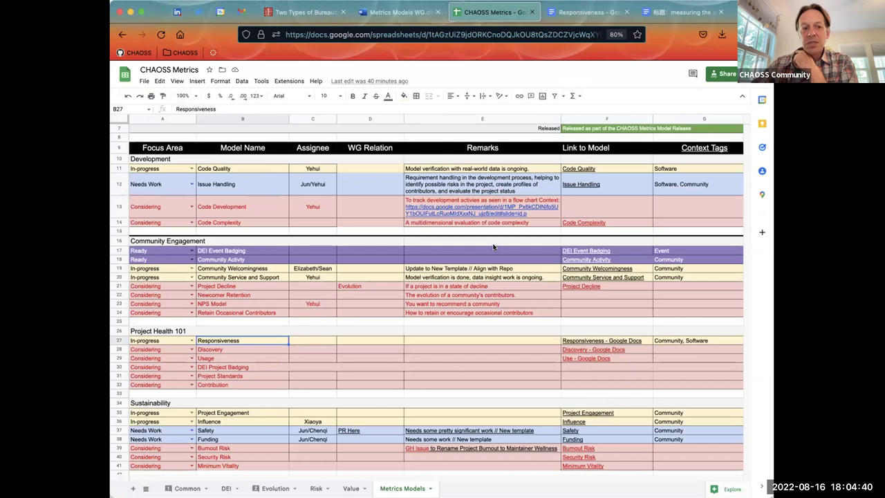
scroll(493, 247, "down", 5)
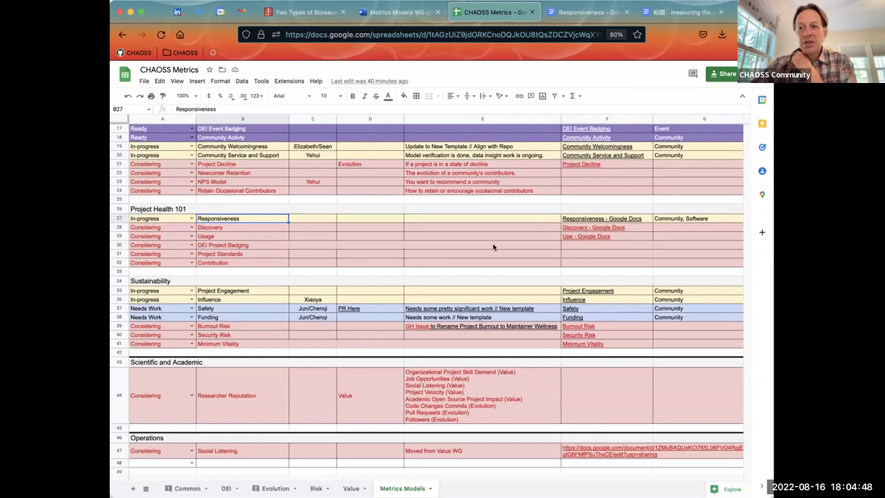
scroll(492, 172, "up", 5)
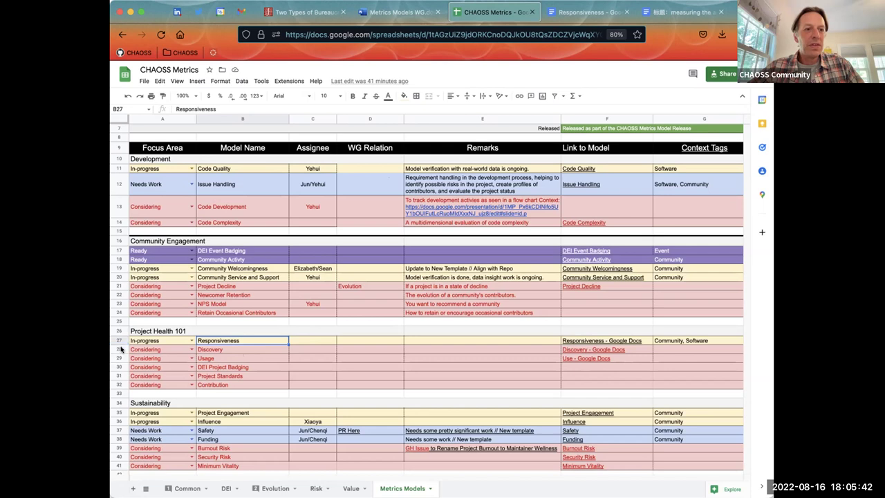
- Highlight the Project Health 101 rows below Responsiveness and single out the DEI Project Badging row
left_click_drag(120, 350, 123, 379)
left_click(235, 367)
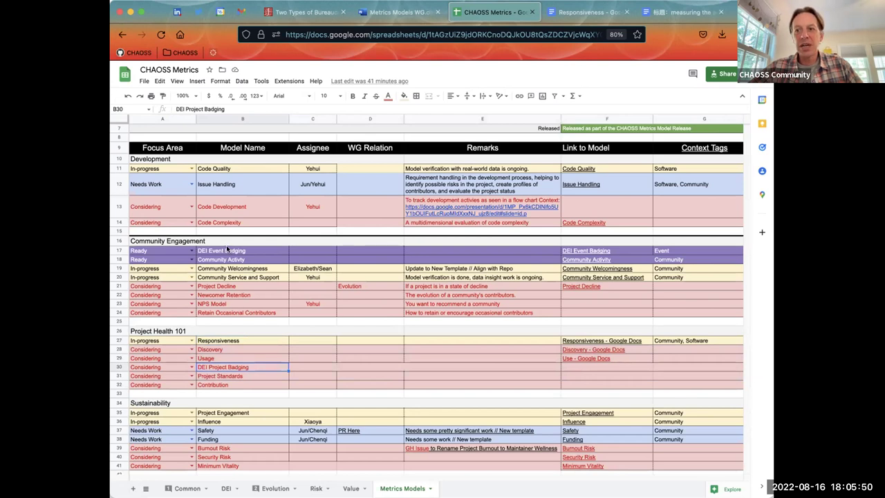
left_click(117, 366)
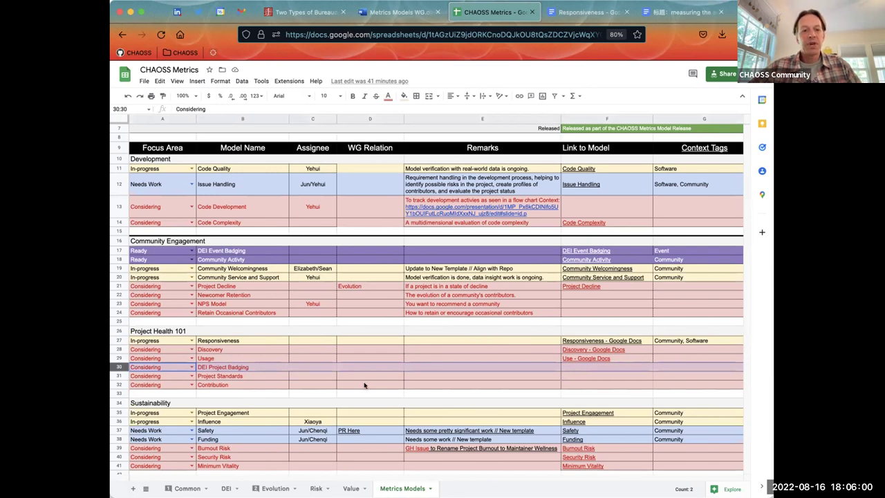
scroll(364, 385, "down", 2)
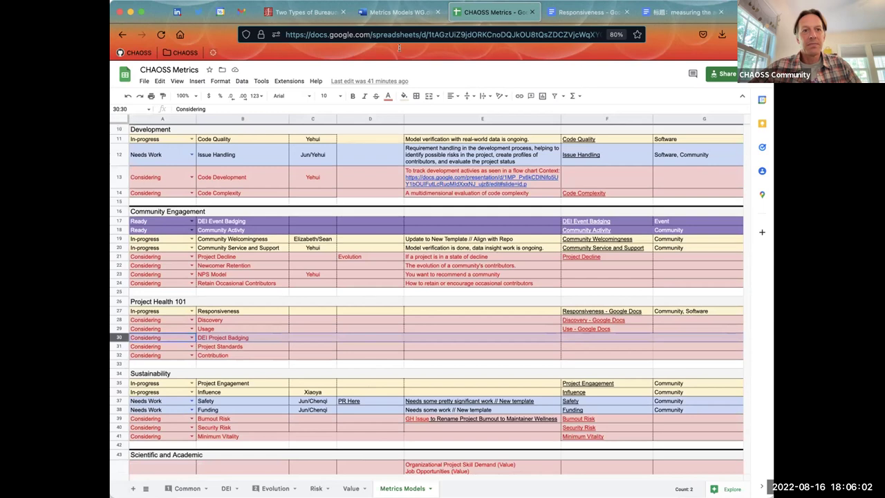
- Highlight the suggested destination sections in the Metrics Models WG agenda and select the Influence model in the CHAOSS Metrics spreadsheet
left_click(391, 12)
left_click_drag(345, 311, 267, 293)
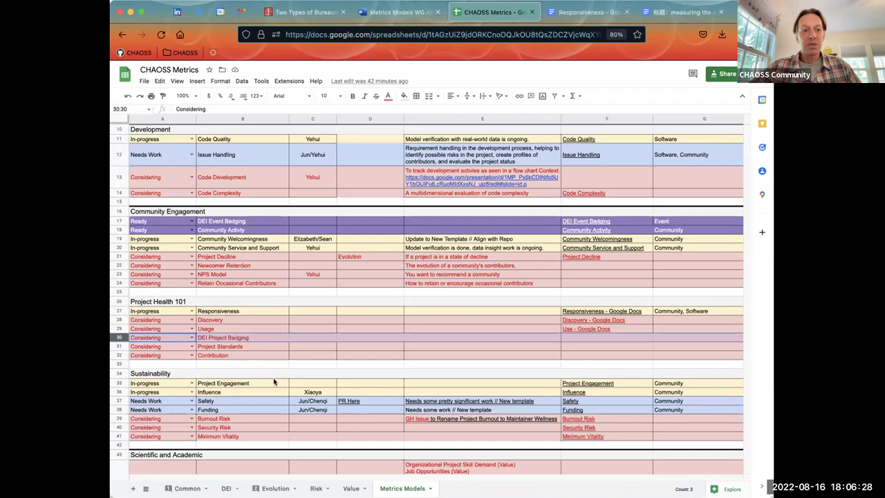
left_click(251, 391)
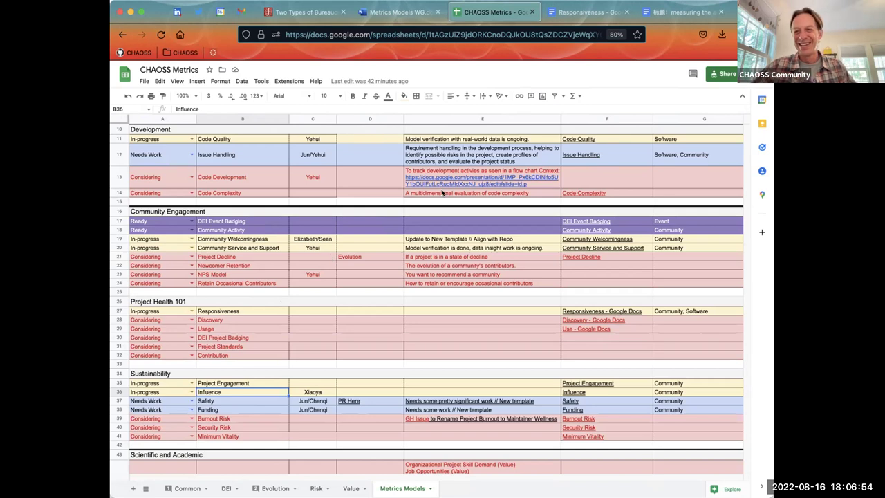
- Highlight the Community Engagement models marked Considering, from Project Decline to Retain Occasional Contributors
scroll(495, 343, "up", 1)
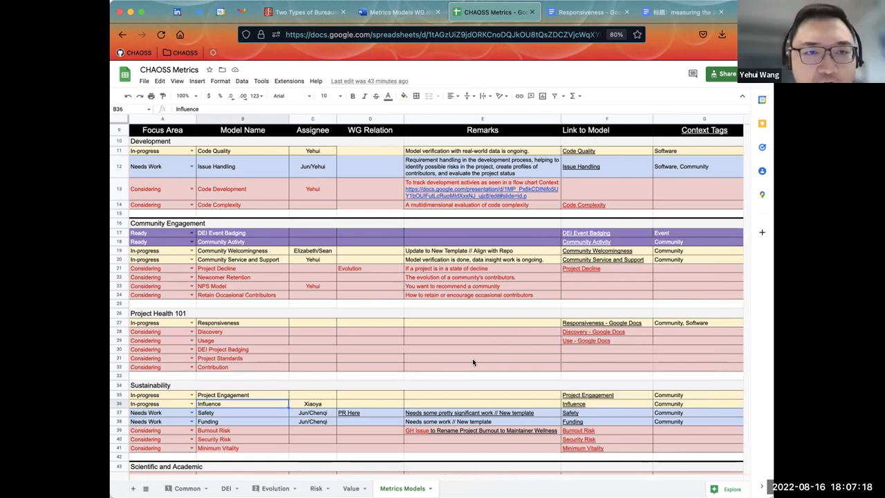
left_click_drag(117, 267, 117, 293)
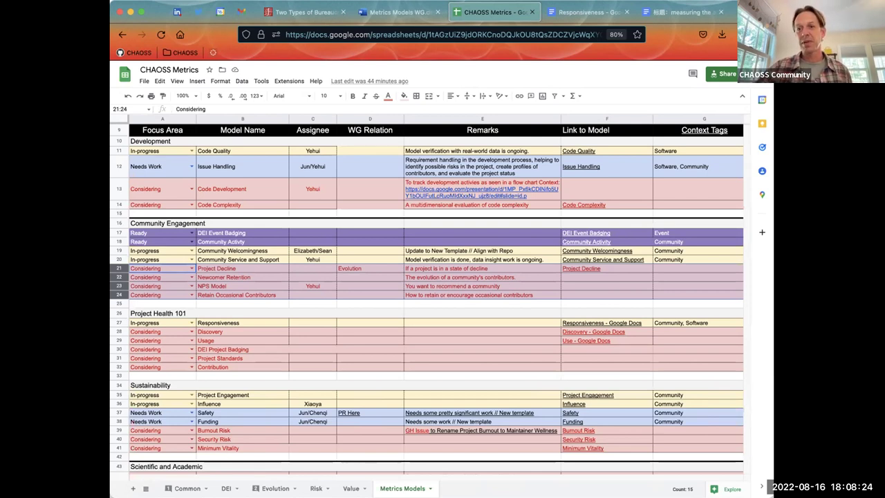
mouse_move(704, 128)
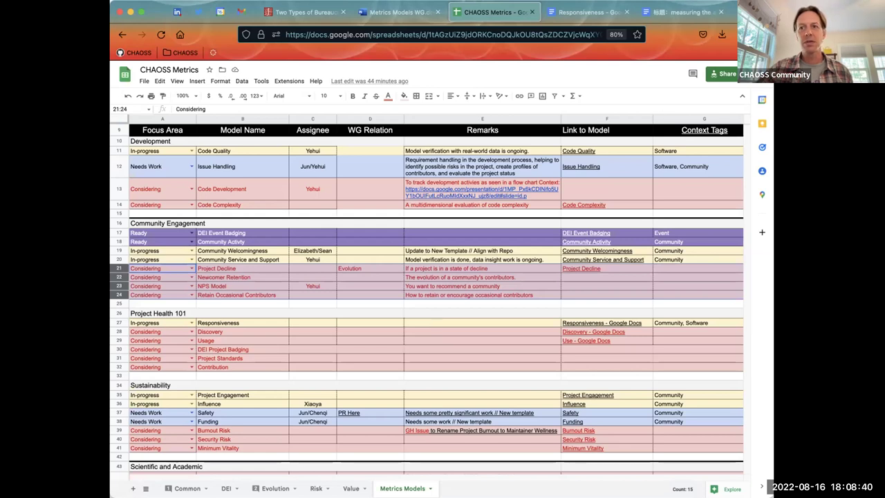
mouse_move(650, 145)
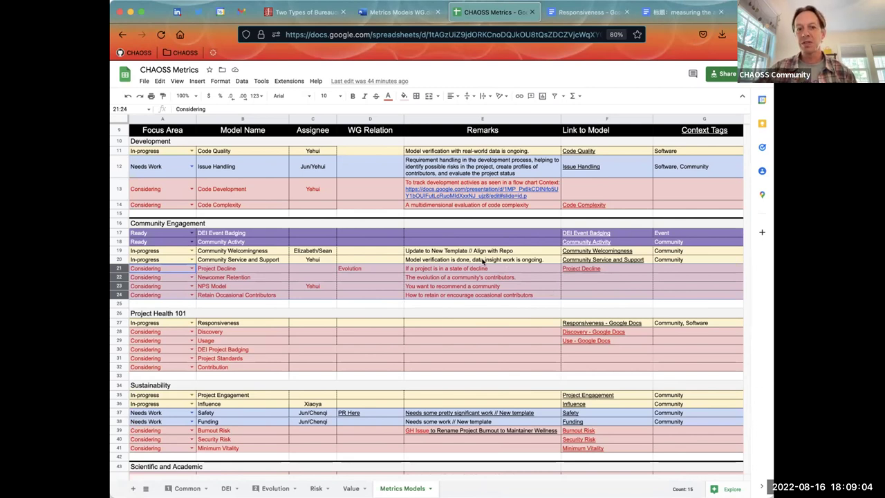
- Select the focus-area status cell of Responsiveness and review the surrounding model sections of the sheet
left_click(133, 323)
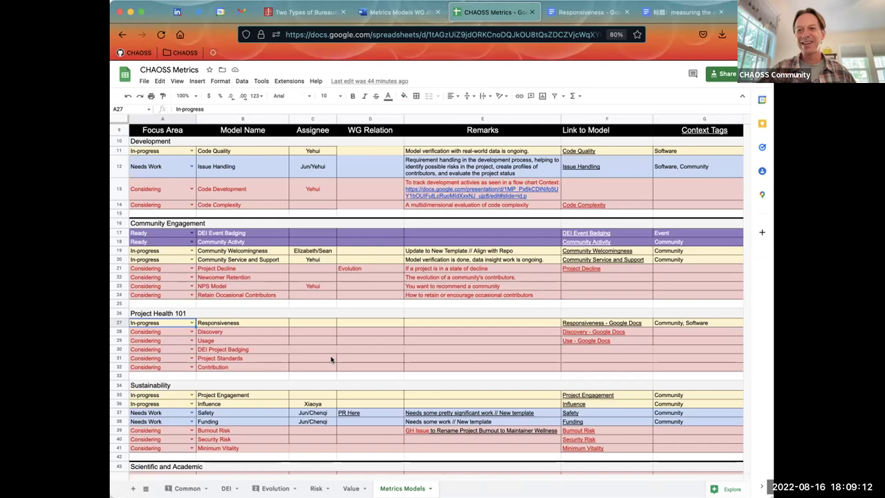
scroll(331, 359, "down", 5)
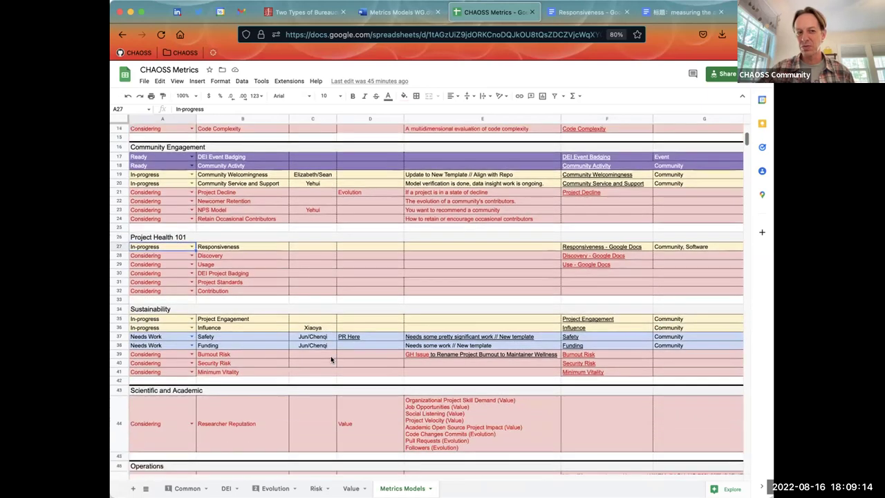
scroll(331, 359, "up", 4)
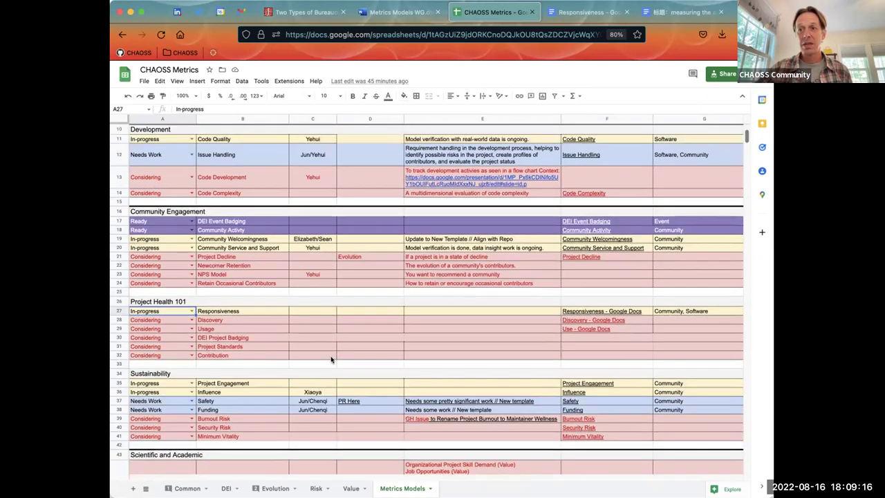
scroll(331, 360, "up", 2)
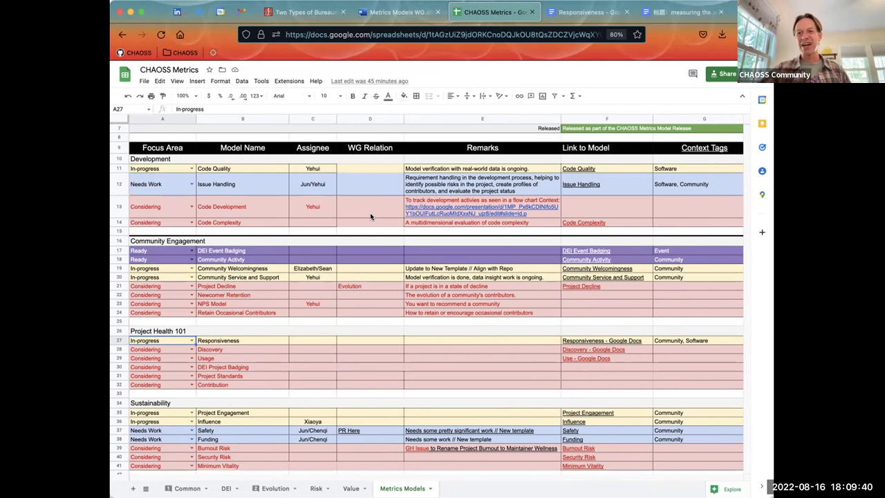
scroll(267, 240, "down", 1)
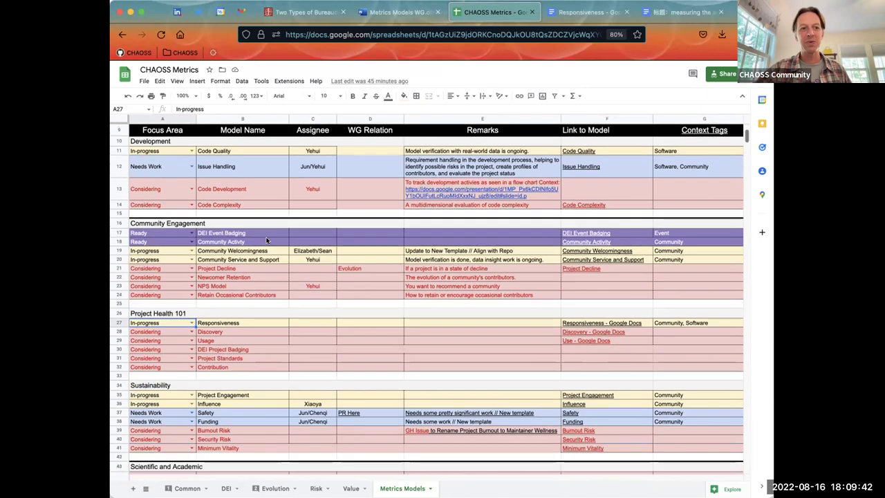
scroll(267, 240, "up", 1)
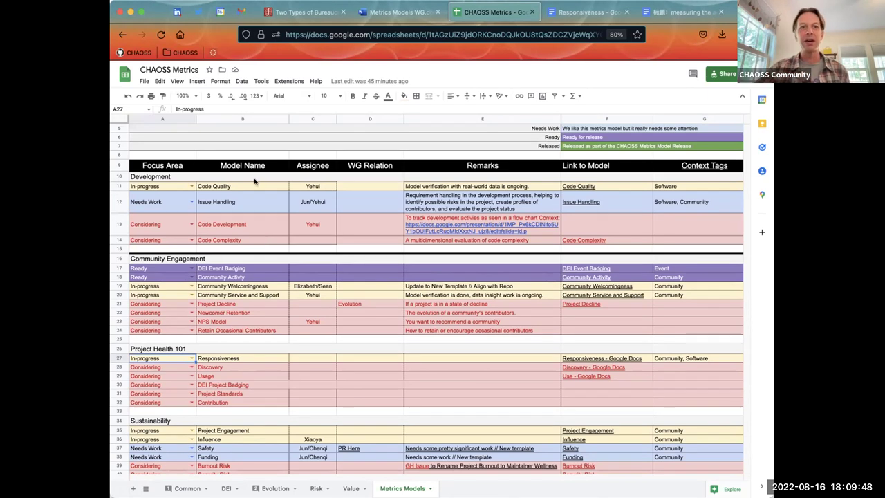
- Check the Responsiveness items in the Metrics Models WG agenda and select the Responsiveness model name in the CHAOSS Metrics spreadsheet
left_click(406, 12)
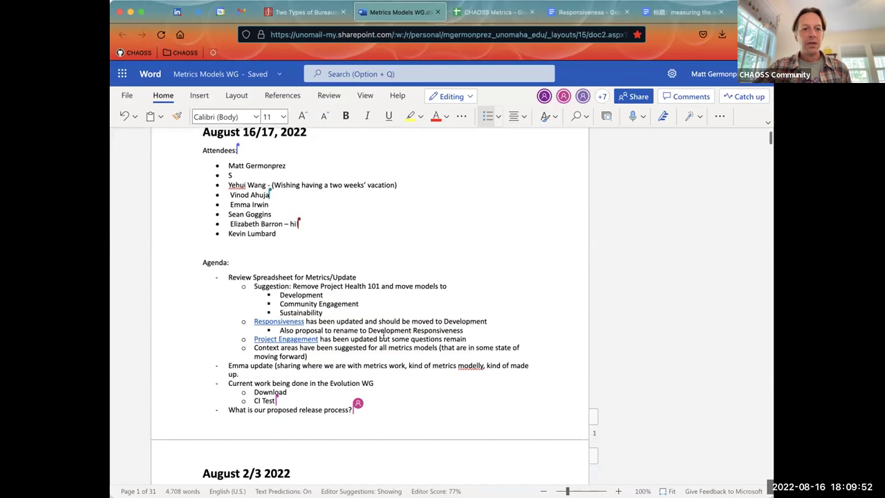
scroll(385, 336, "down", 1)
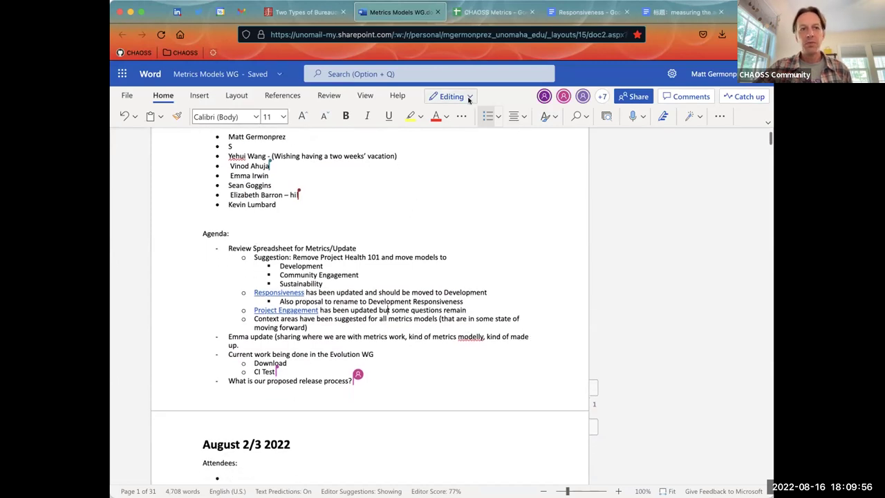
left_click(470, 15)
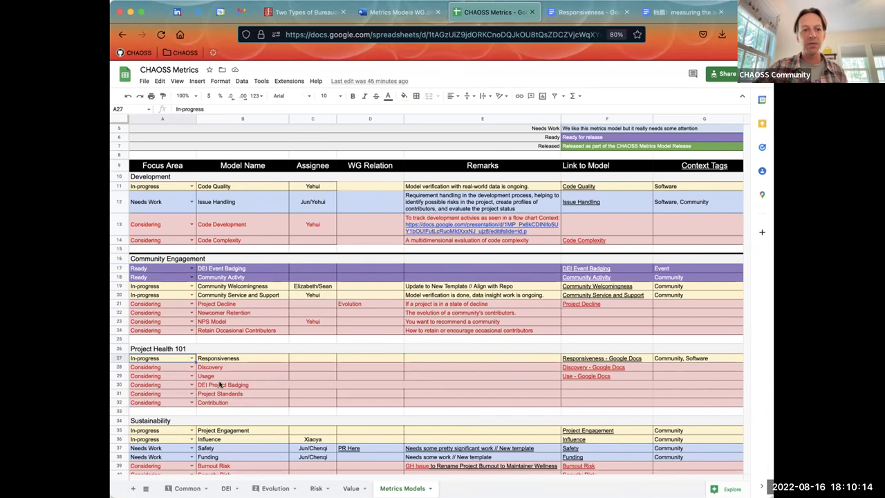
left_click(226, 357)
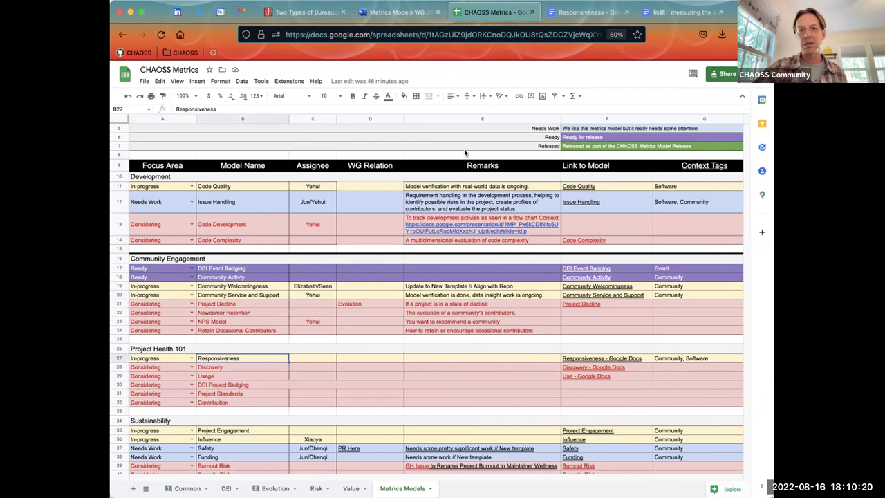
- Open the Responsiveness document and read its proposed name, Why it Matters section, user stories and included metrics
left_click(583, 12)
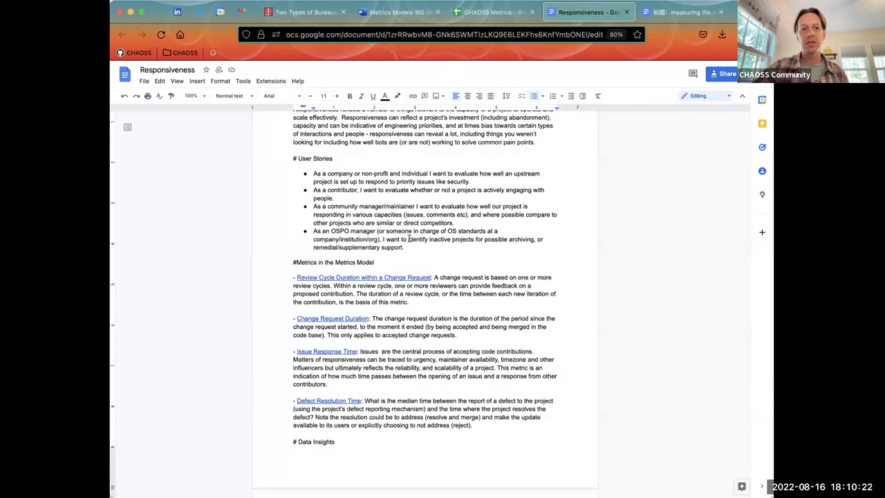
scroll(408, 238, "up", 3)
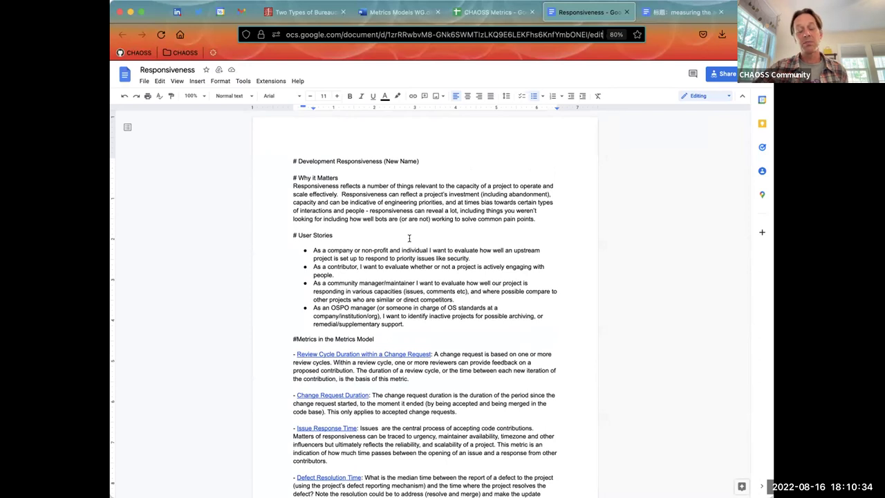
scroll(409, 238, "down", 1)
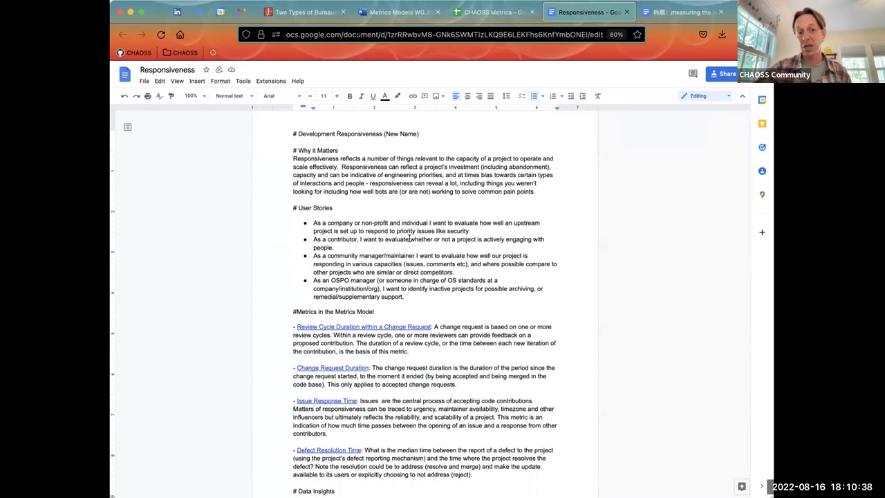
scroll(409, 238, "down", 3)
scroll(409, 238, "up", 2)
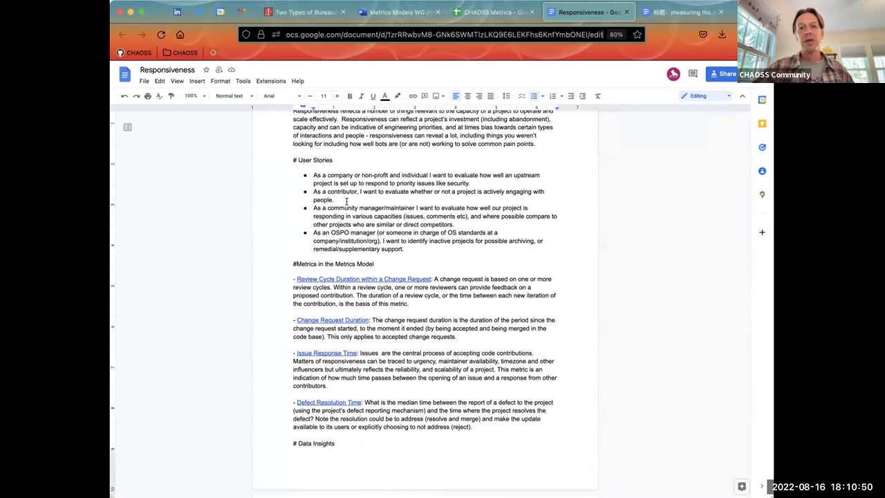
scroll(347, 201, "up", 3)
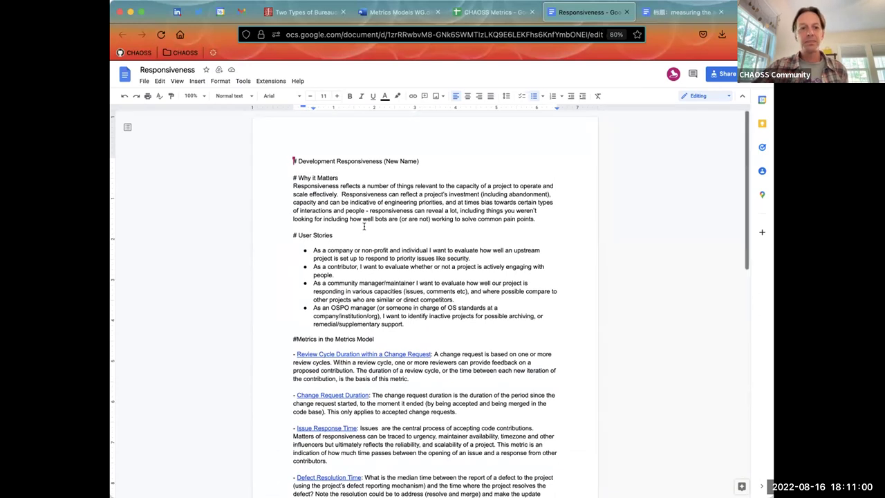
- Read the Responsiveness document down to Data Insights and highlight all entries under Metrics in the Metrics Model
scroll(362, 225, "down", 2)
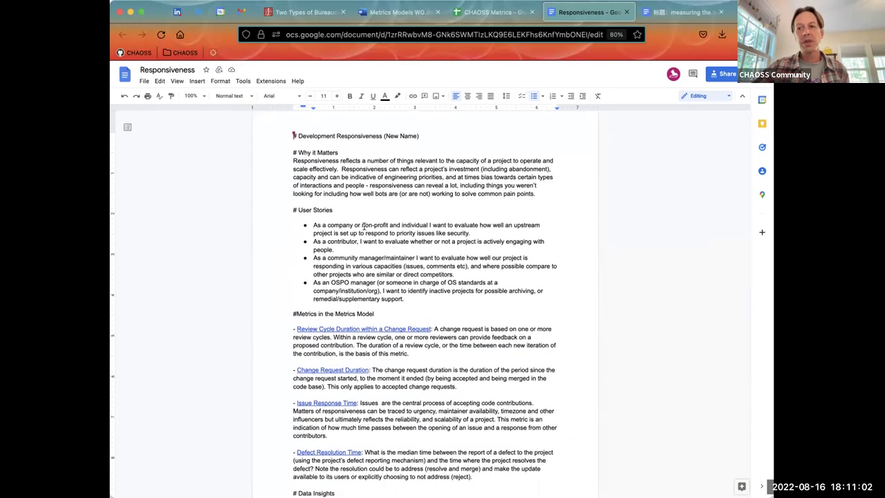
scroll(363, 225, "down", 2)
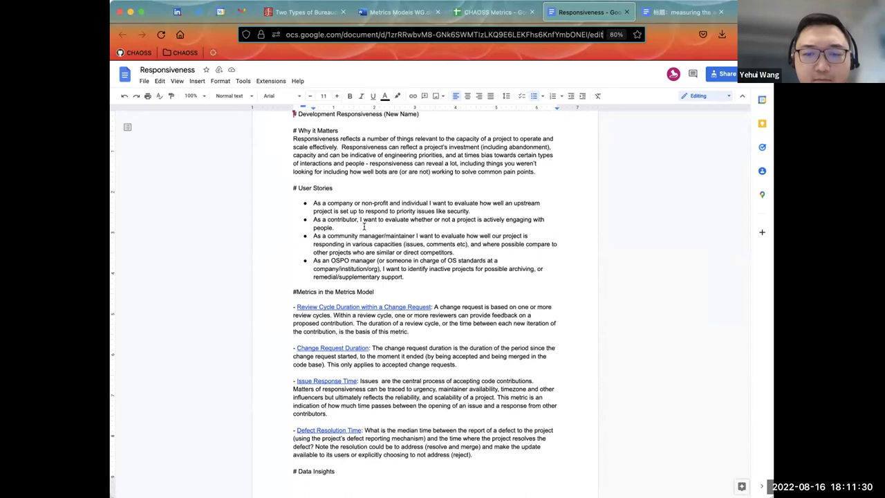
scroll(387, 231, "down", 2)
scroll(387, 228, "down", 1)
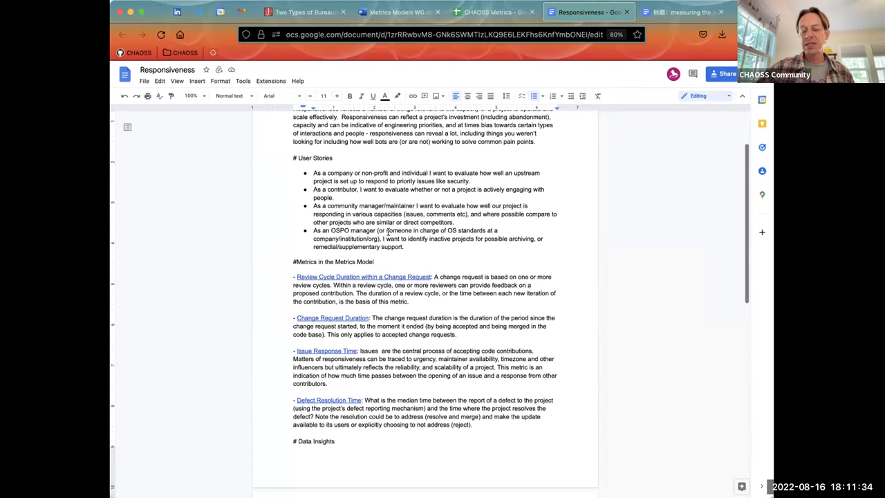
scroll(387, 233, "down", 2)
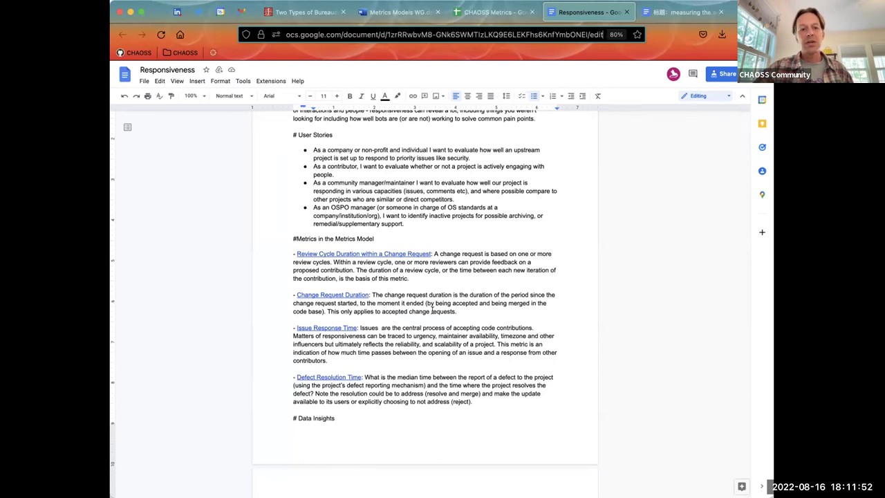
scroll(446, 359, "up", 3)
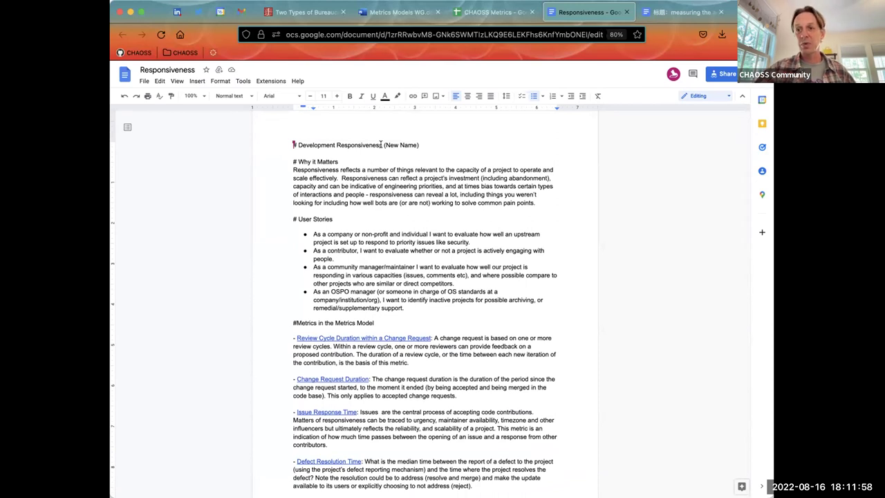
scroll(414, 239, "down", 3)
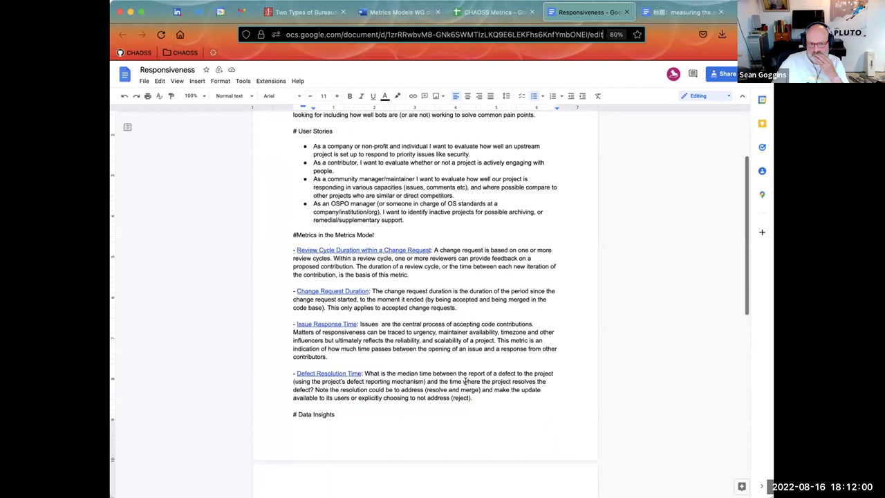
left_click_drag(473, 398, 289, 250)
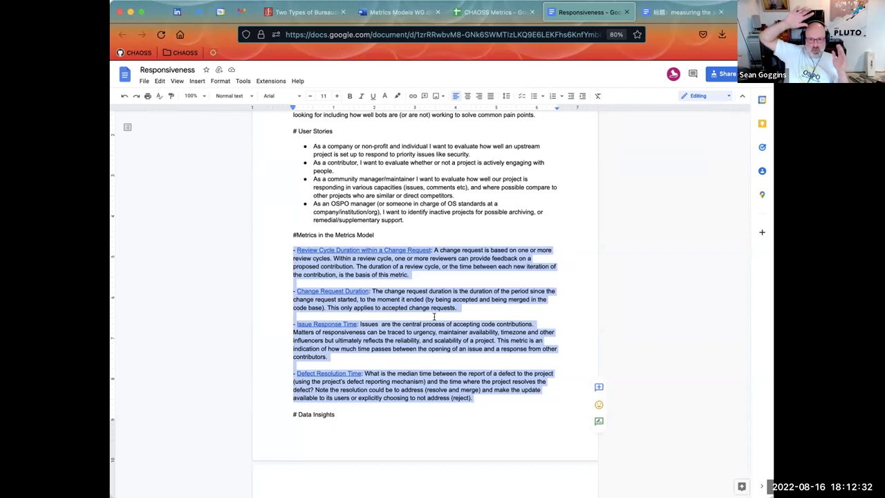
- Clear the metrics highlight and highlight only the description of Issue Response Time
left_click(421, 356)
scroll(421, 356, "up", 1)
scroll(421, 356, "up", 3)
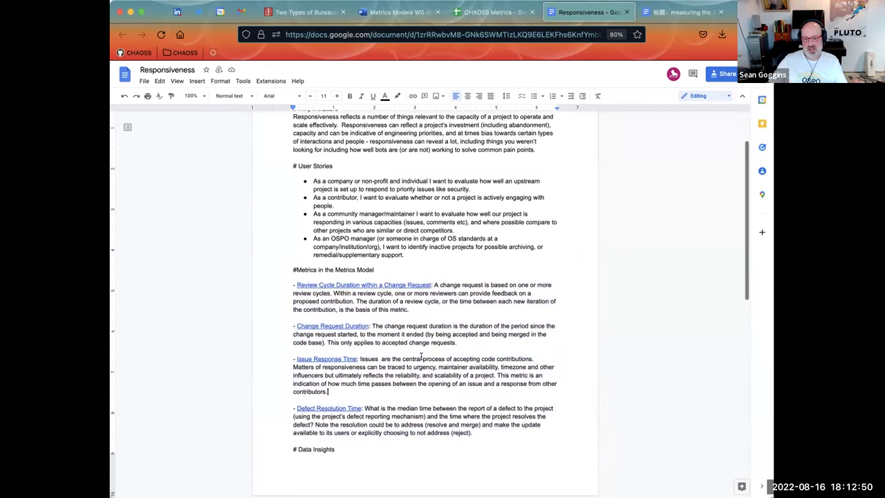
scroll(421, 356, "down", 1)
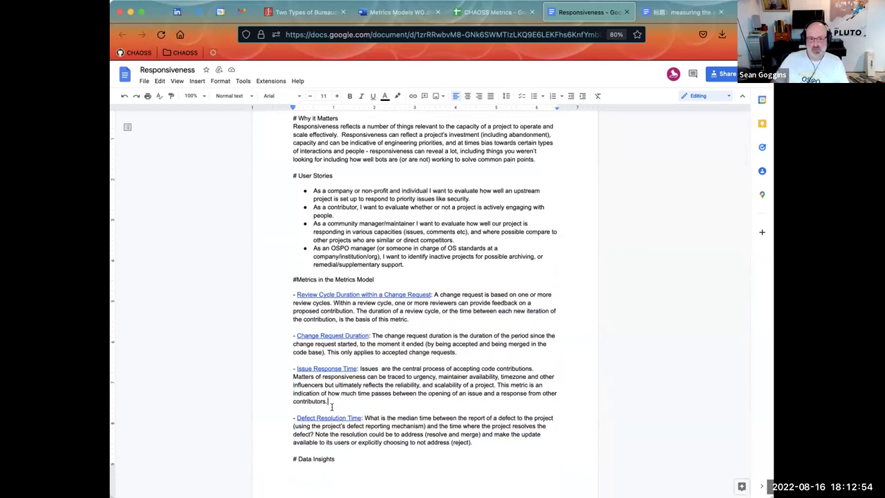
left_click_drag(329, 401, 359, 367)
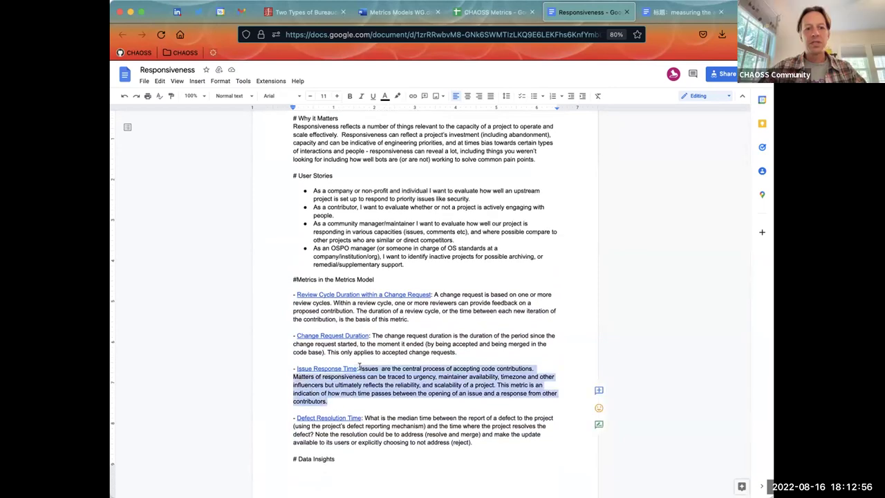
- Enlarge the page zoom to 110% and examine the Metrics in the Metrics Model section
scroll(371, 376, "down", 4)
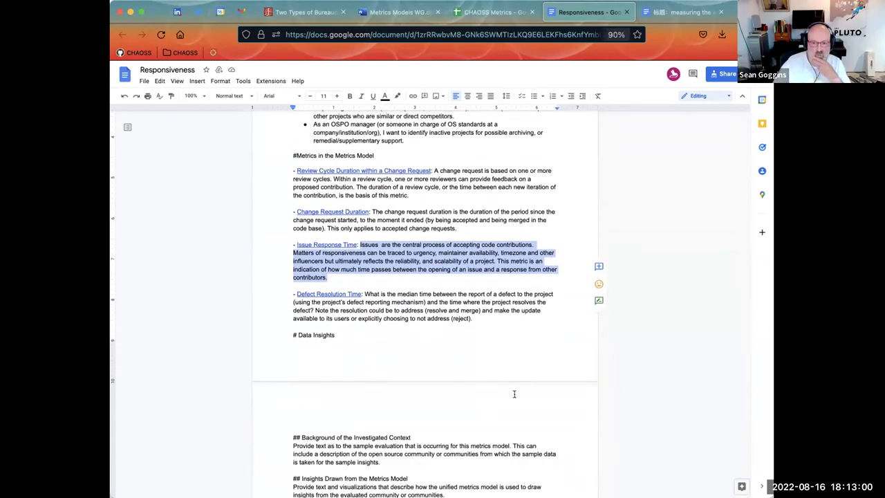
key("super+equal")
key("super+equal")
key("super+equal")
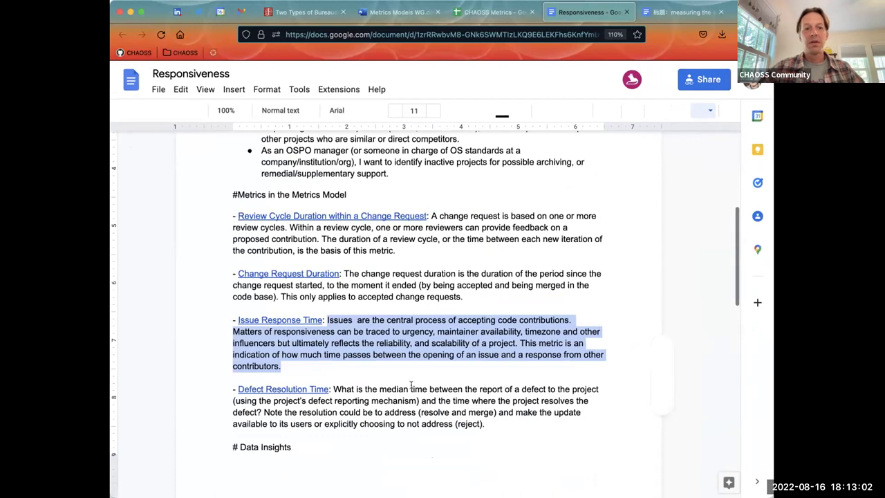
scroll(430, 334, "down", 2)
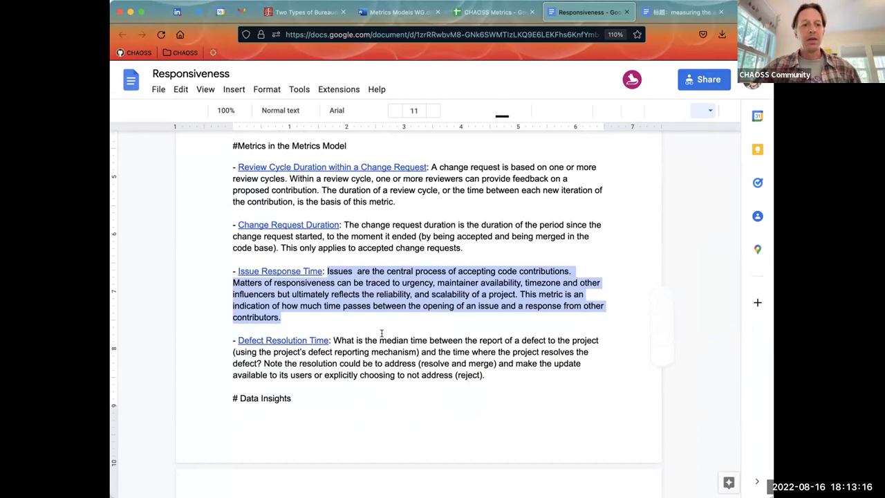
- Review the document's proposed name and user stories, and highlight the metrics from Review Cycle Duration within a Change Request to Defect Resolution Time
scroll(381, 333, "up", 5)
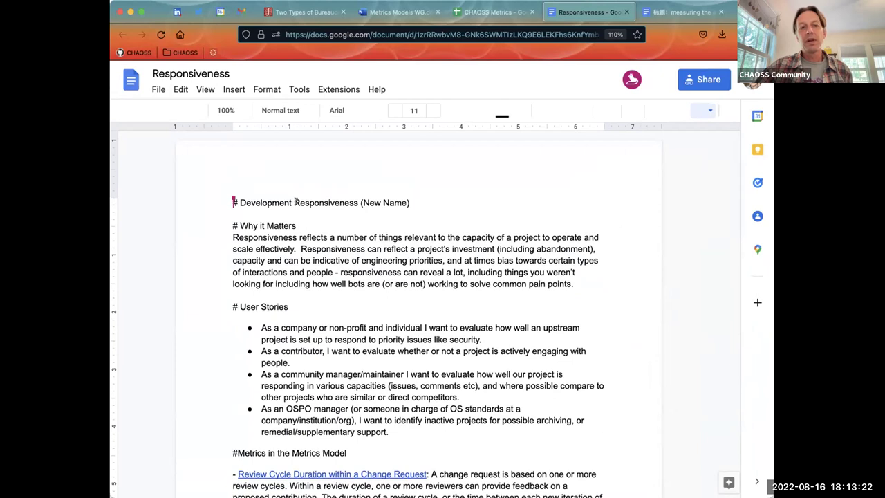
scroll(305, 216, "down", 3)
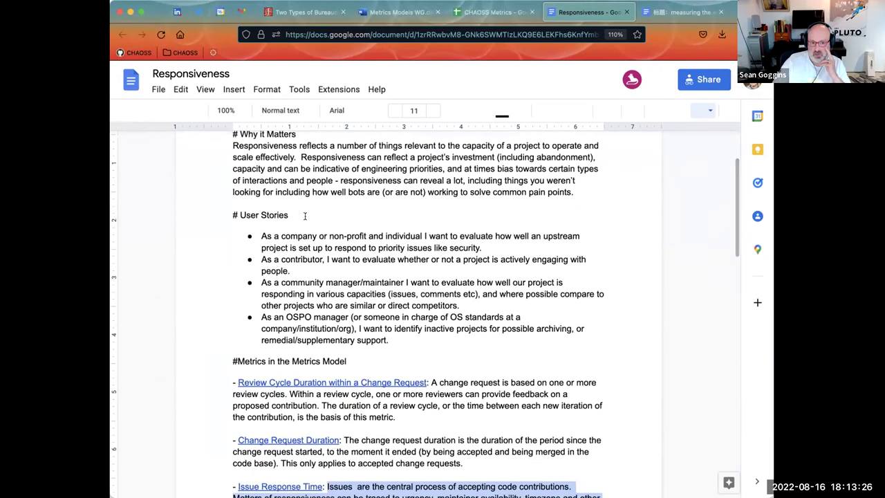
scroll(304, 217, "up", 2)
scroll(305, 217, "down", 5)
left_click(357, 443)
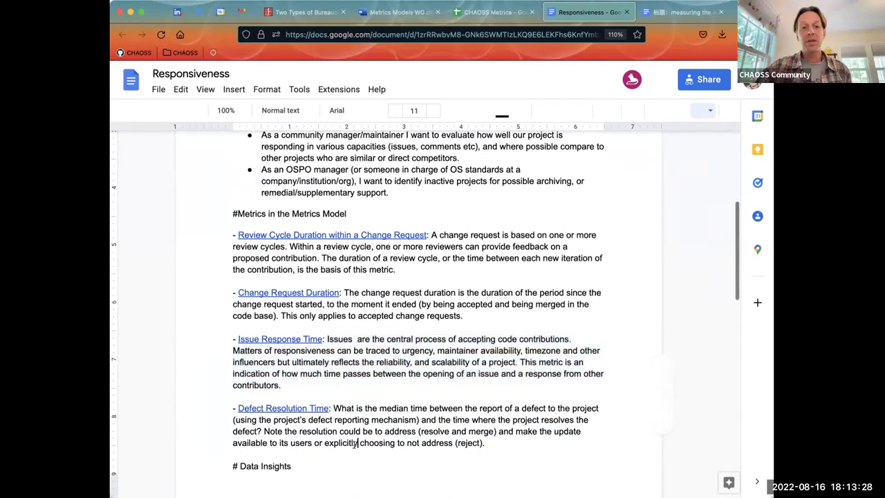
left_click(503, 439)
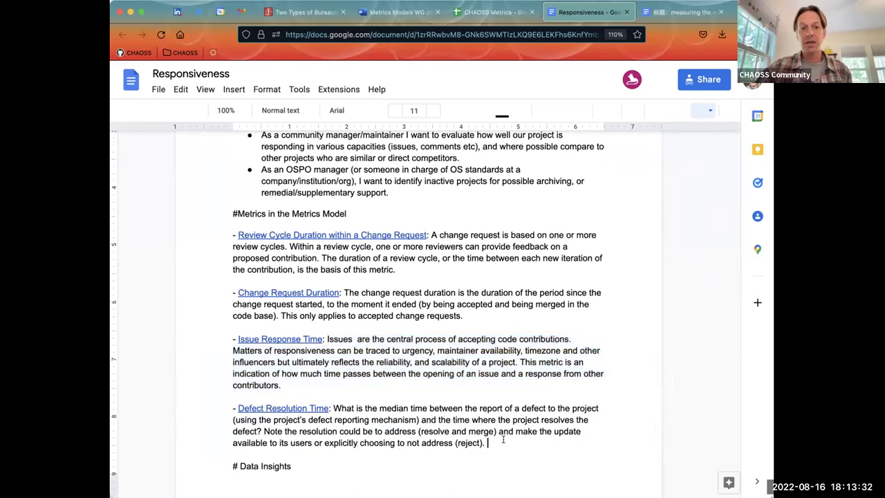
key("shift+Left")
left_click_drag(503, 439, 234, 237)
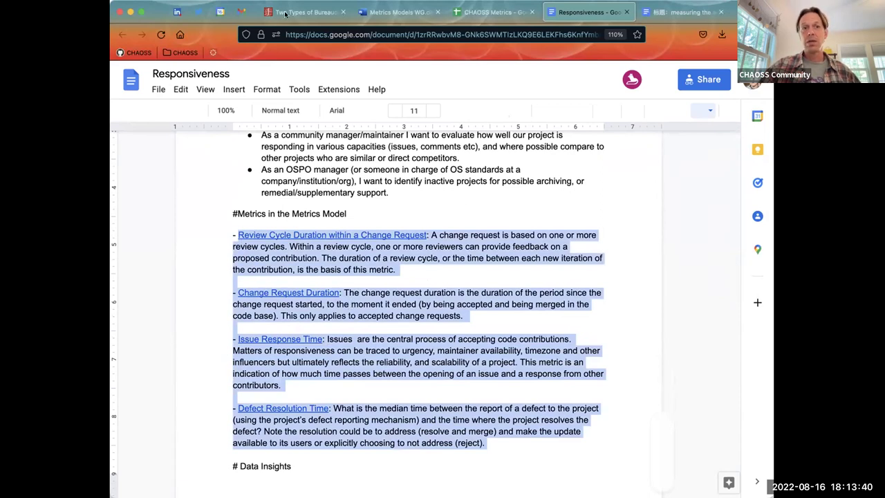
- Switch to the CHAOSS Metrics spreadsheet, compare its model sections, and select the Development focus-area heading
left_click(472, 15)
scroll(270, 334, "down", 2)
scroll(270, 334, "down", 5)
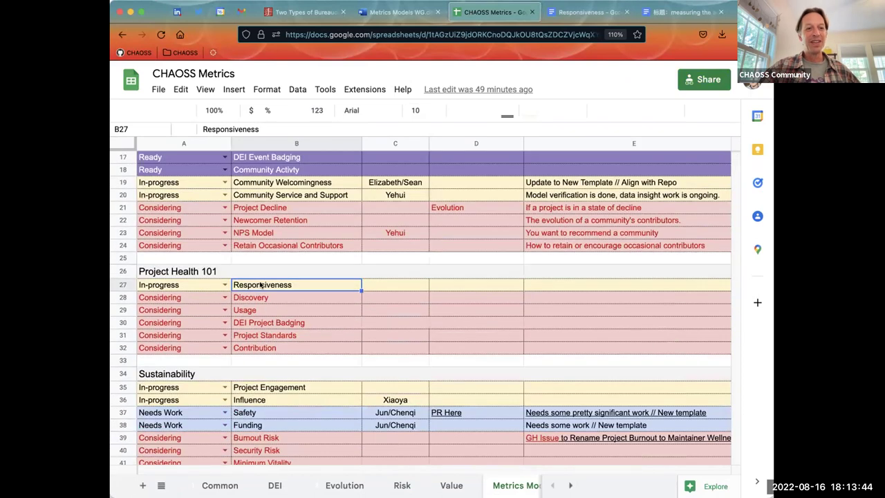
scroll(261, 284, "up", 5)
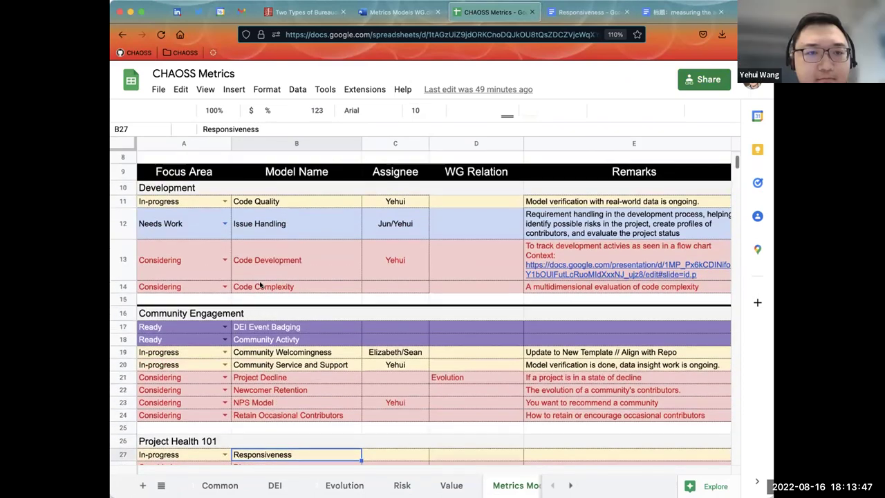
left_click(150, 190)
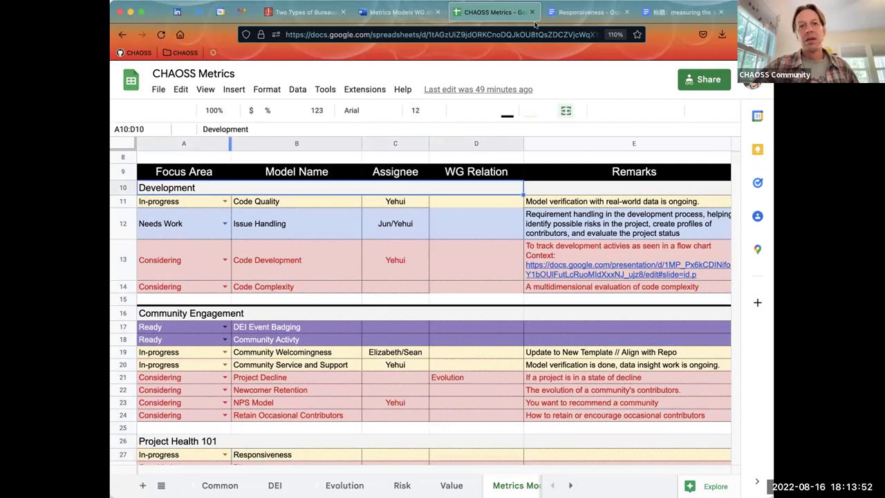
- Clear the metrics highlight in the Responsiveness document and select the Community Welcomingness model name in the CHAOSS Metrics spreadsheet
left_click(561, 15)
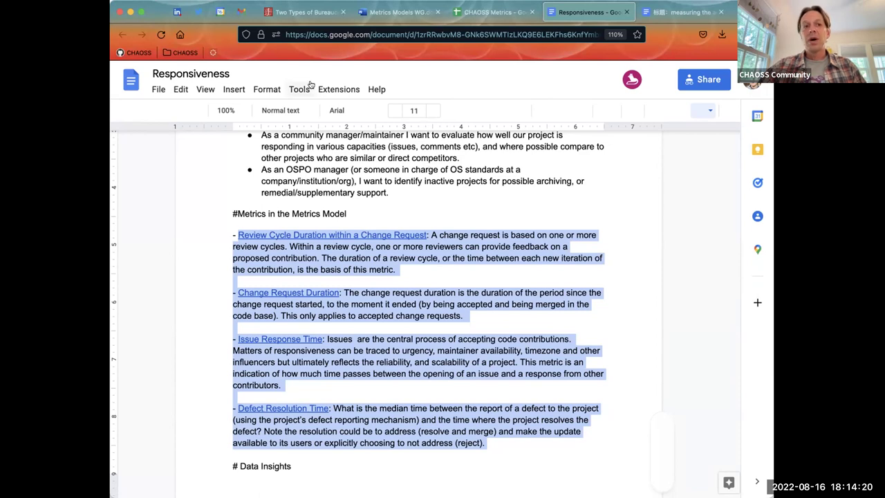
left_click(352, 170)
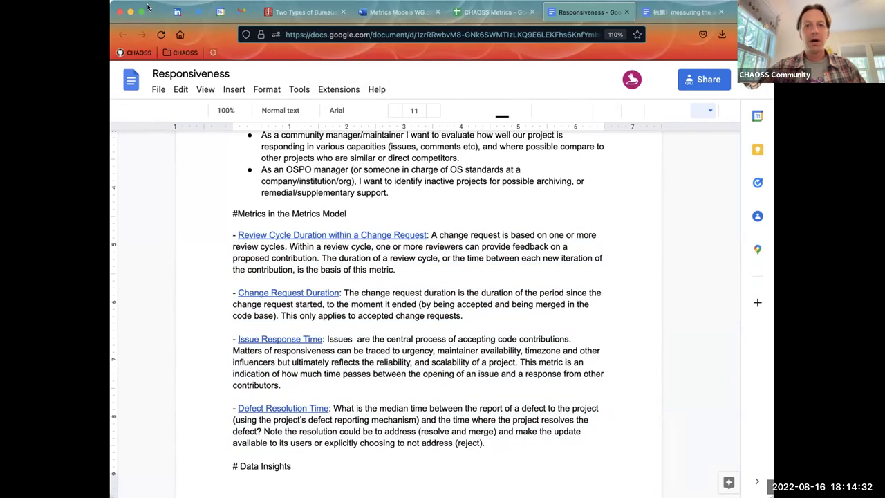
left_click(482, 12)
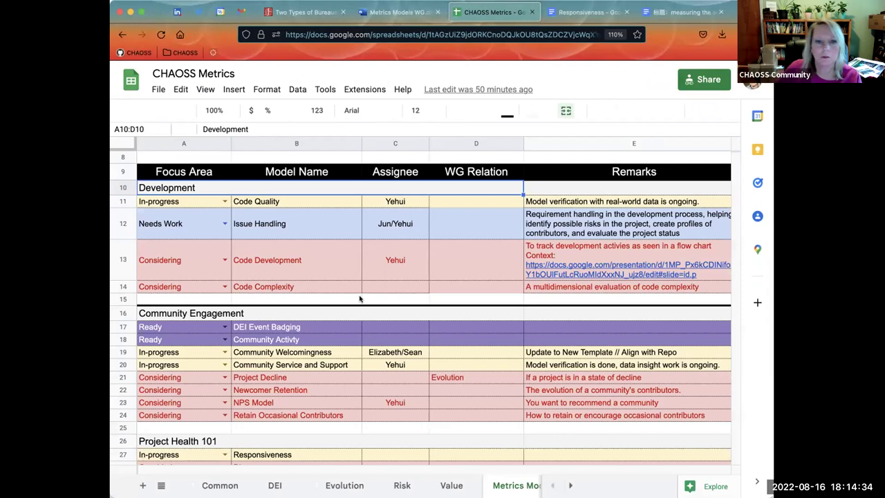
scroll(359, 298, "down", 3)
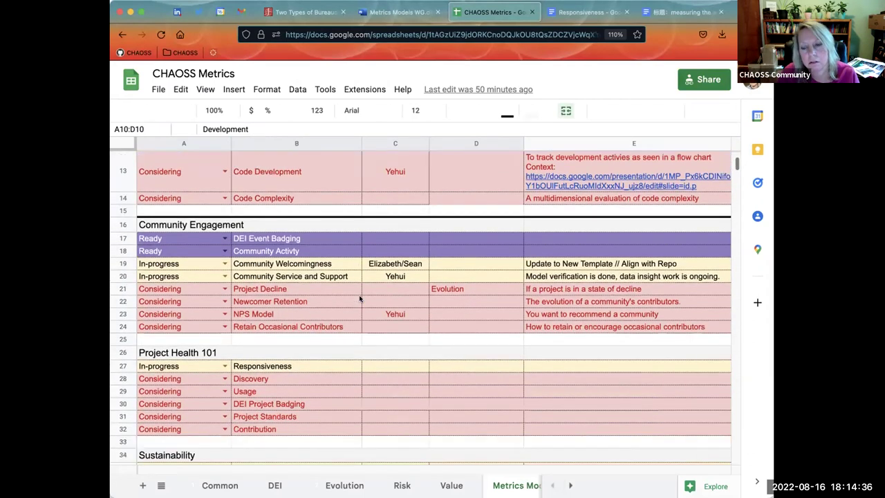
left_click(325, 267)
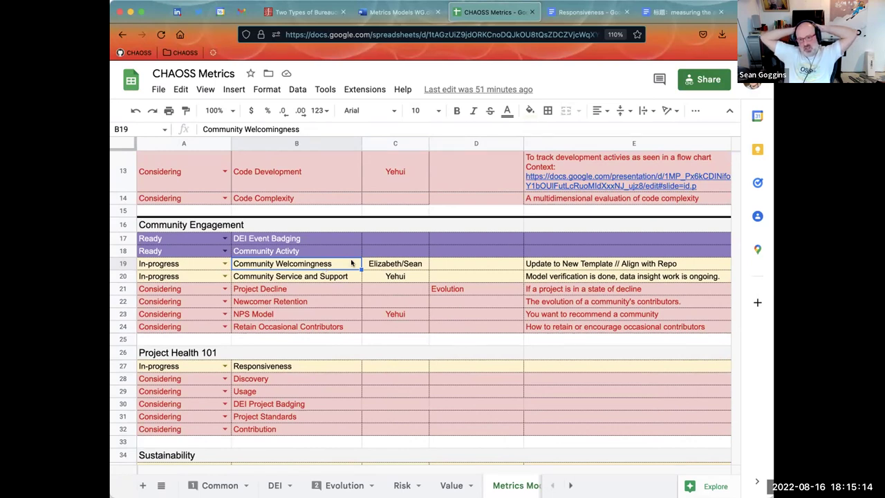
- Return to the Responsiveness document and review it from the Data Insights placeholders back up to the proposed name
left_click(569, 15)
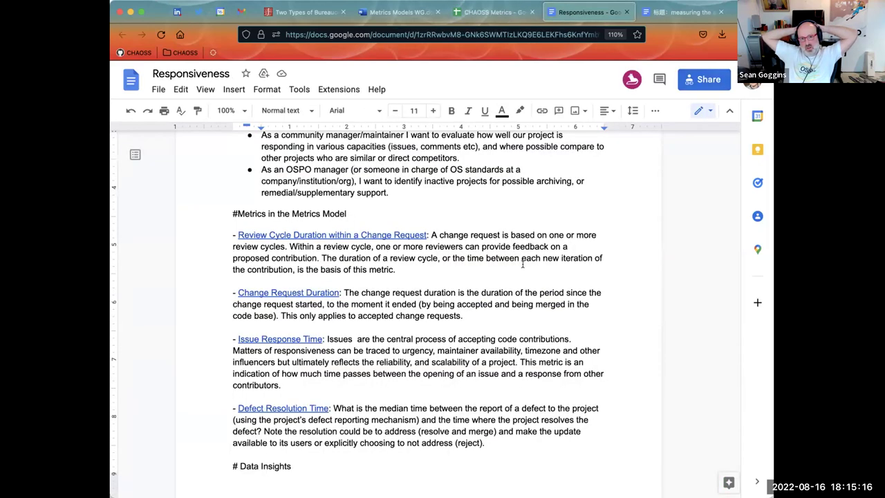
scroll(523, 263, "down", 5)
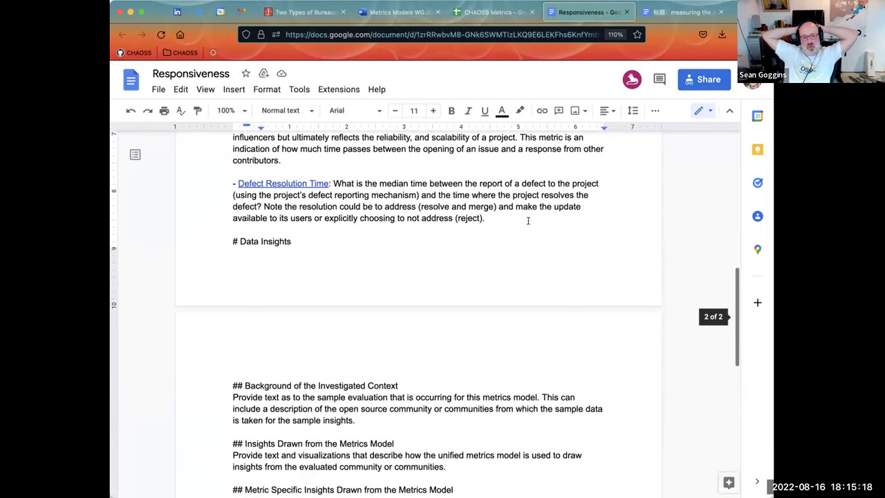
scroll(527, 221, "up", 7)
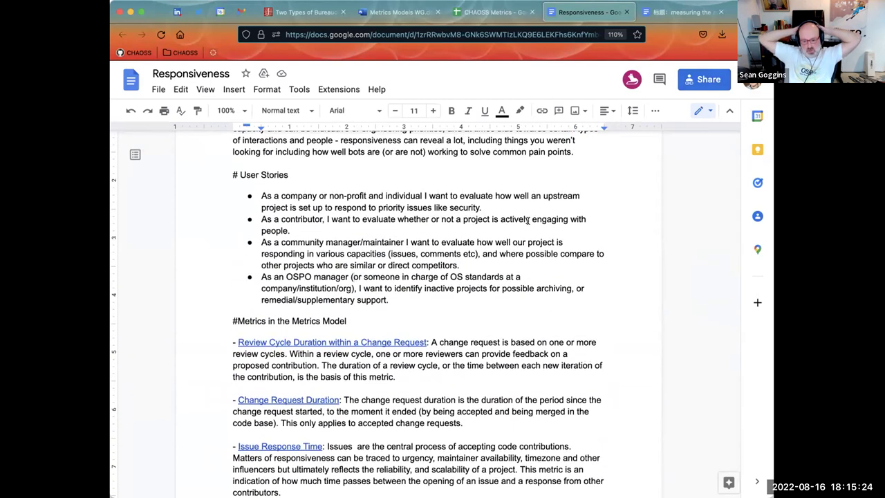
scroll(528, 220, "up", 3)
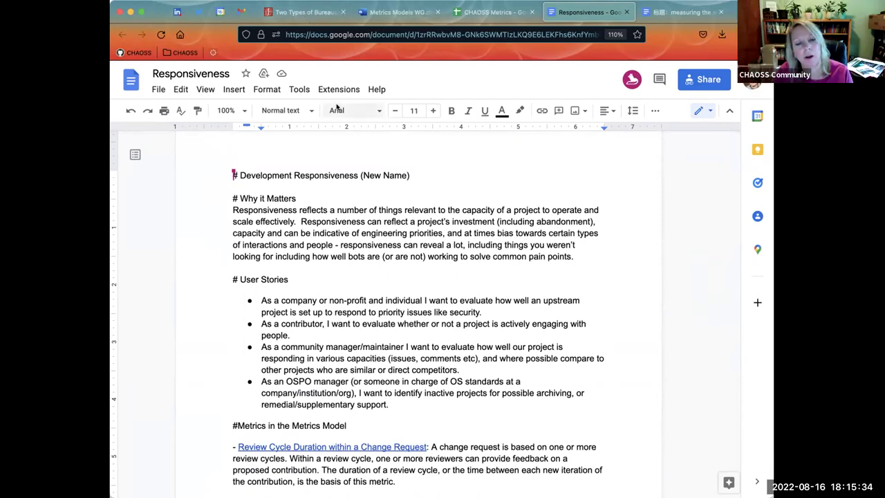
- In the CHAOSS Metrics spreadsheet, rename the Responsiveness model under Project Health 101 to "Develpment Responsiveness"
left_click(474, 13)
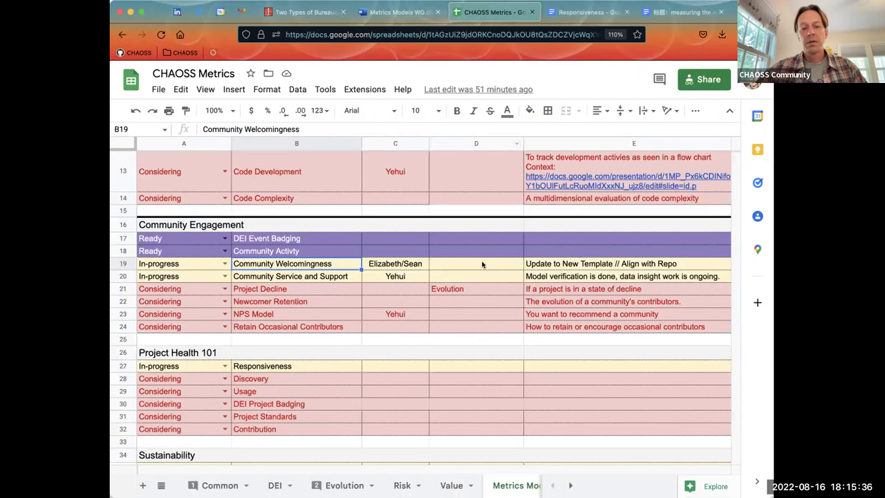
scroll(482, 264, "down", 3)
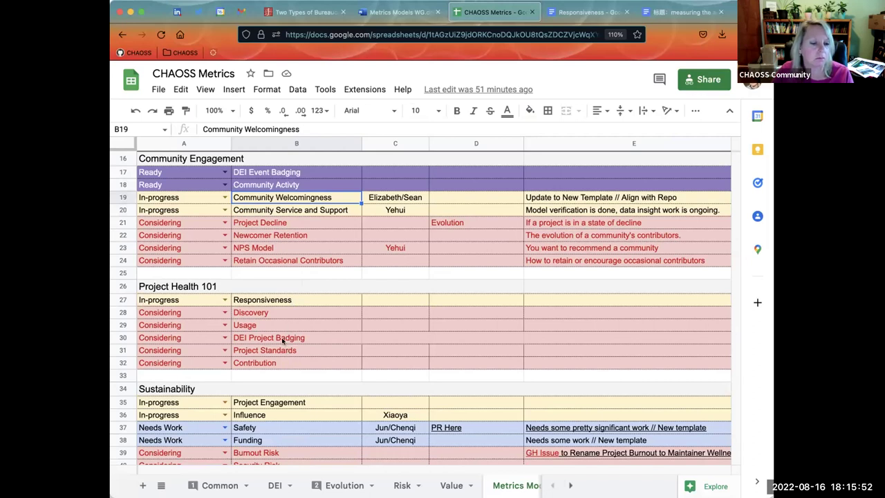
double_click(260, 302)
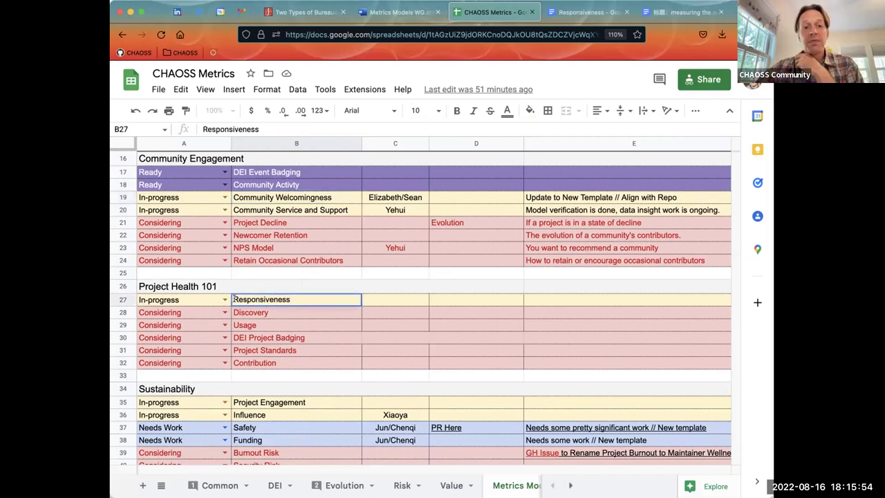
type("Devl")
key("BackSpace")
type("elpment")
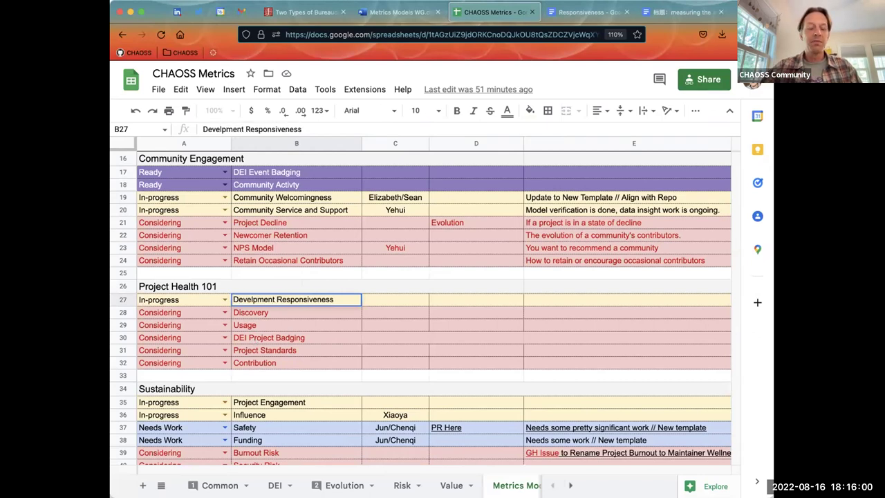
left_click(277, 351)
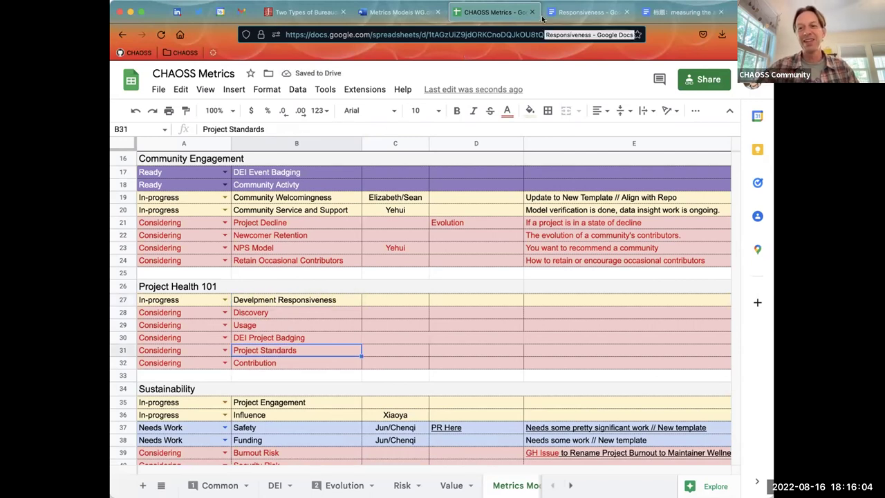
- Switch to the Responsiveness document and rename the file as "Development Responsiveness"
left_click(583, 11)
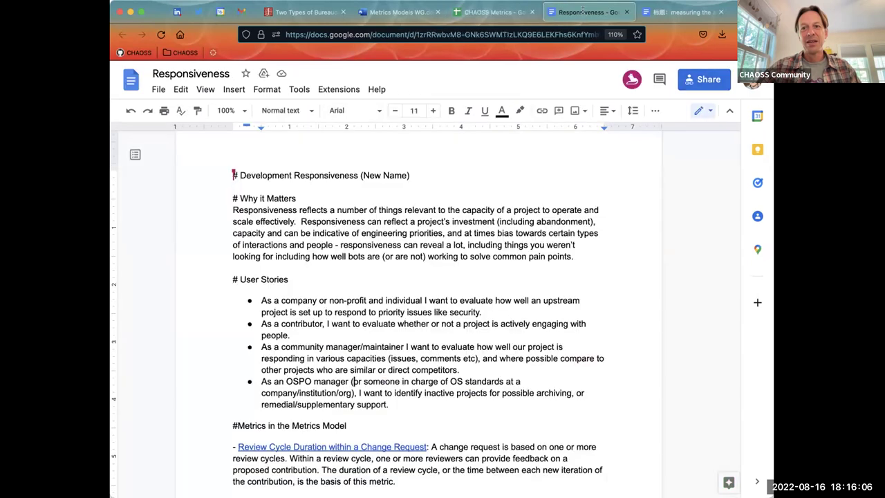
left_click(150, 73)
type("Devel")
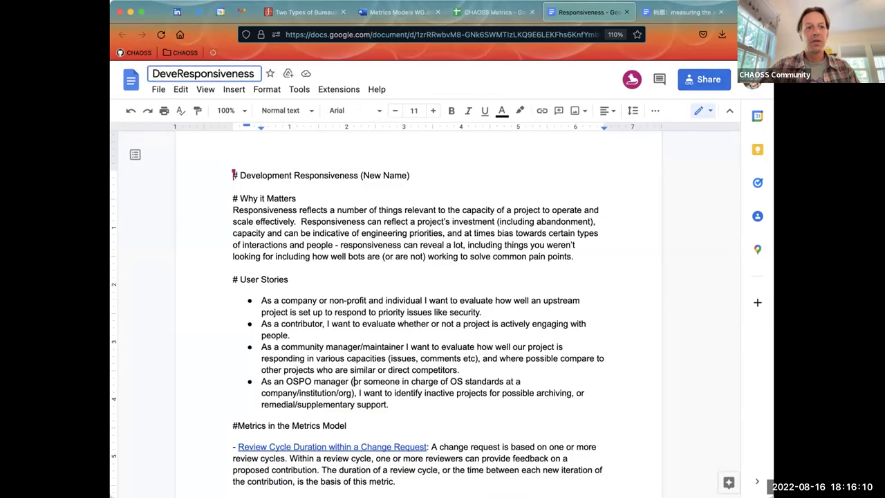
type("opment")
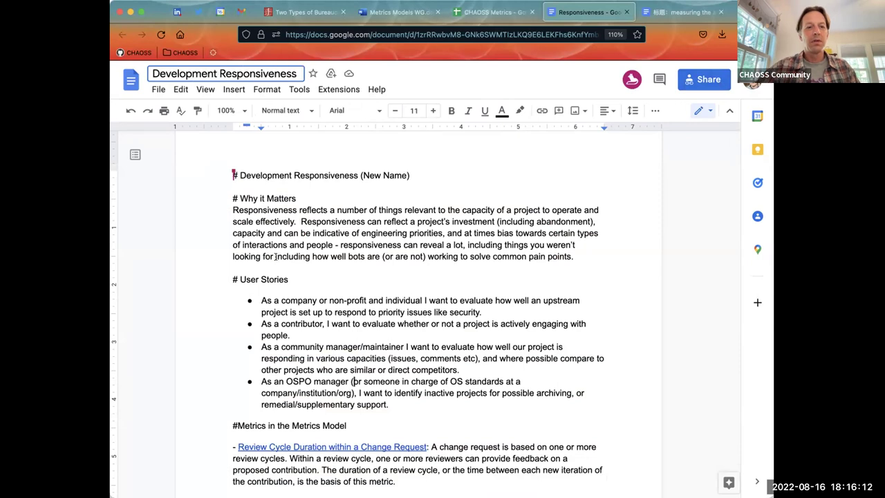
left_click(280, 266)
- In the CHAOSS Metrics spreadsheet, cut the Develpment Responsiveness row from Project Health 101 and insert an empty row above Issue Handling
left_click(492, 12)
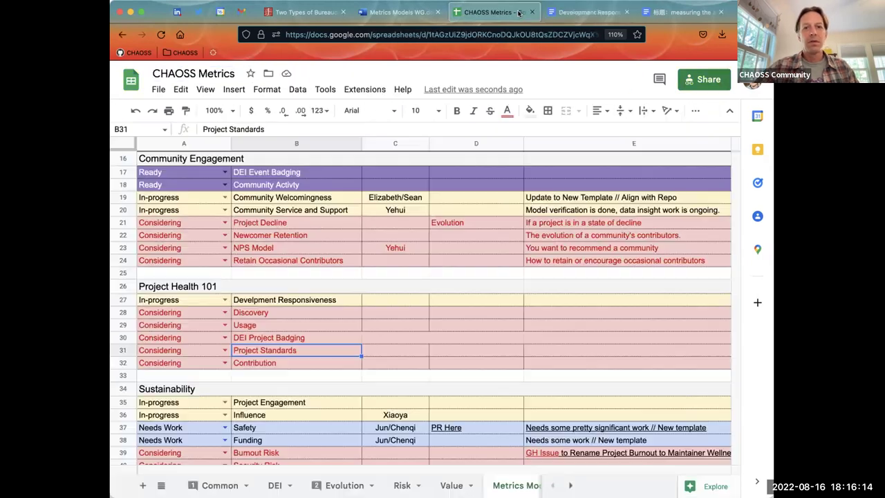
right_click(123, 299)
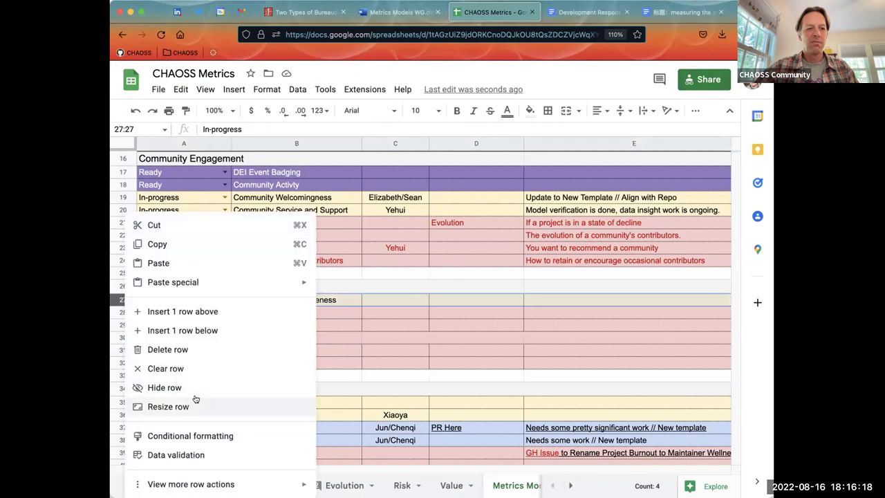
left_click(175, 223)
scroll(177, 229, "up", 3)
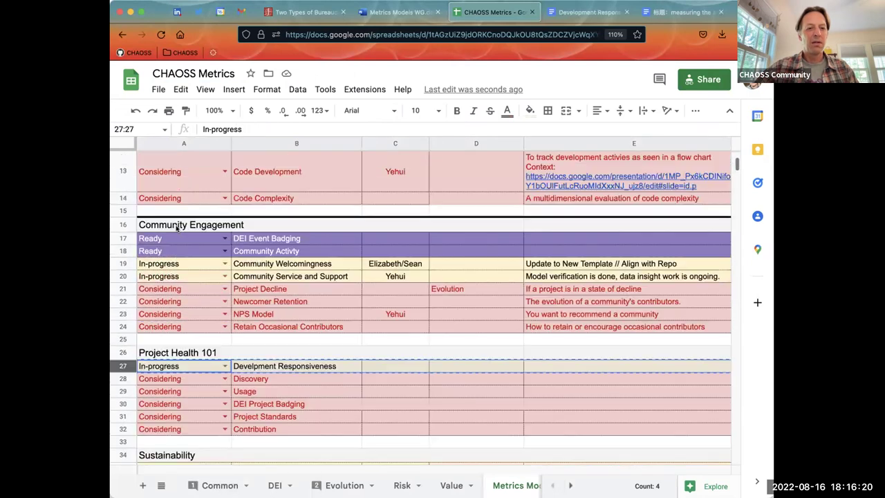
scroll(176, 230, "up", 2)
left_click(123, 221)
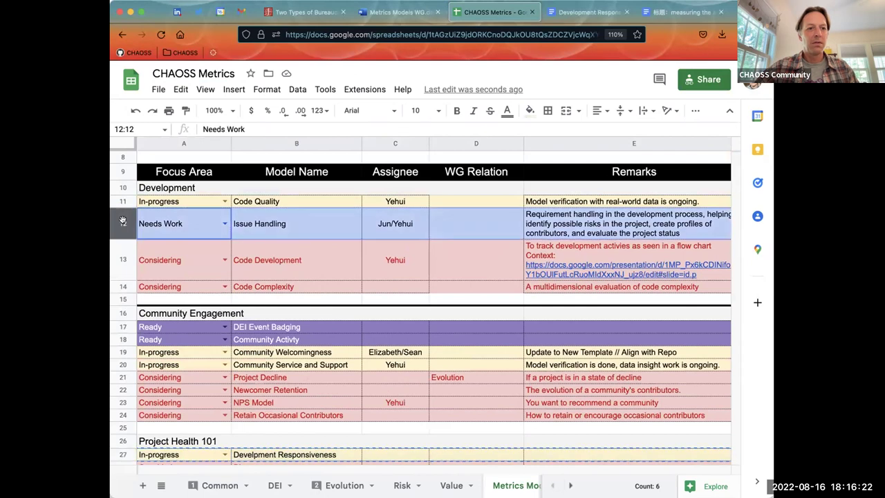
right_click(123, 222)
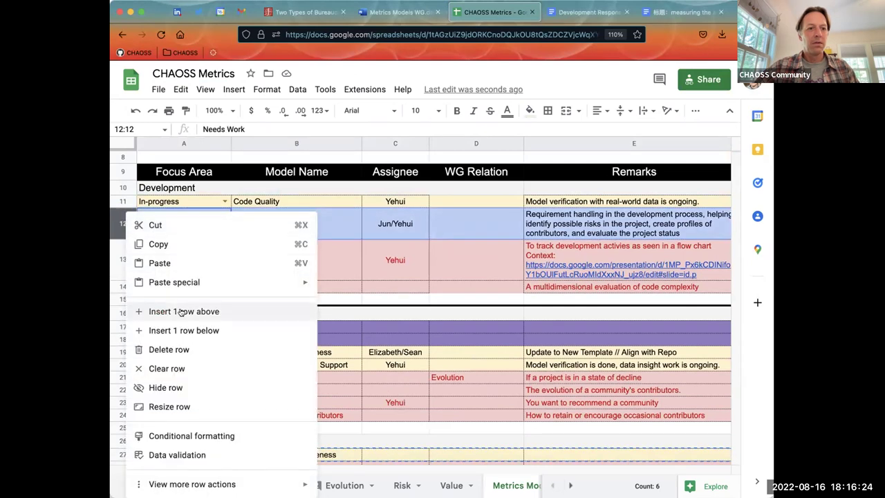
left_click(181, 312)
- Paste the cut Develpment Responsiveness row into the empty row between Code Quality and Issue Handling
right_click(126, 215)
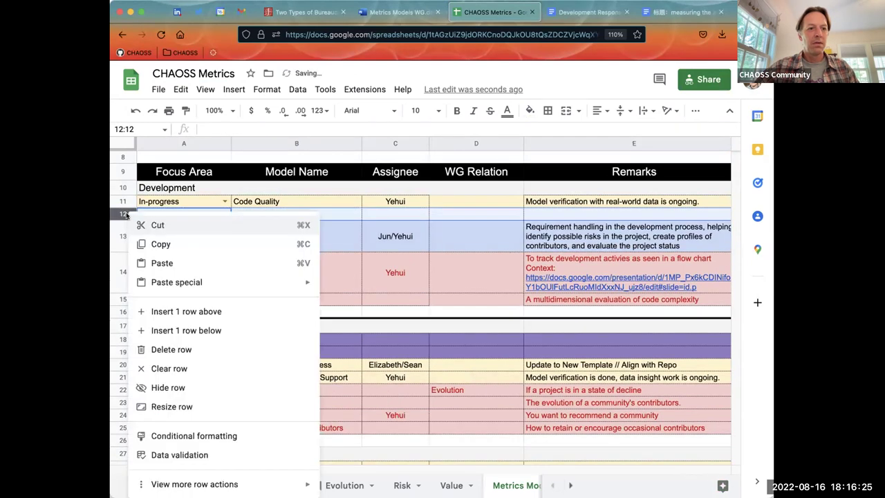
left_click(162, 263)
left_click(553, 327)
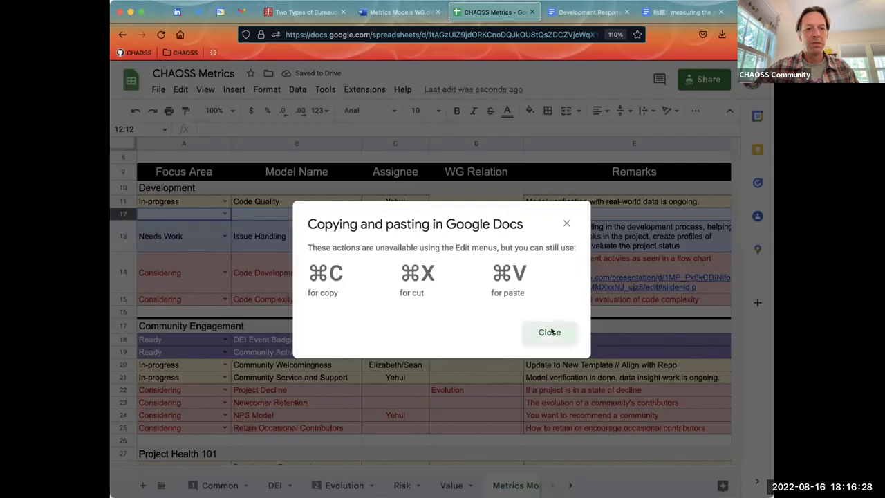
type("In-progress\tDevelopment Responsiveness")
left_click(280, 291)
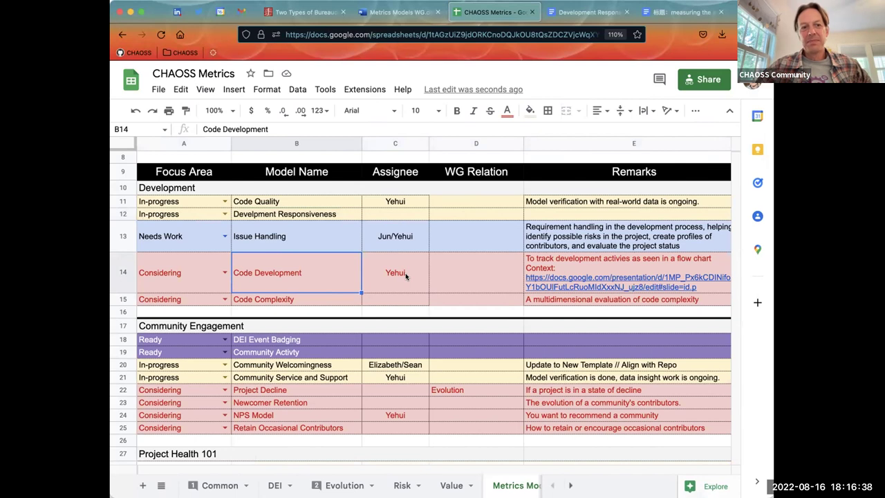
- Review the user stories and metrics in the Development Responsiveness document, and compare them with the spreadsheet's Development section
key("ctrl+Tab")
scroll(519, 257, "down", 3)
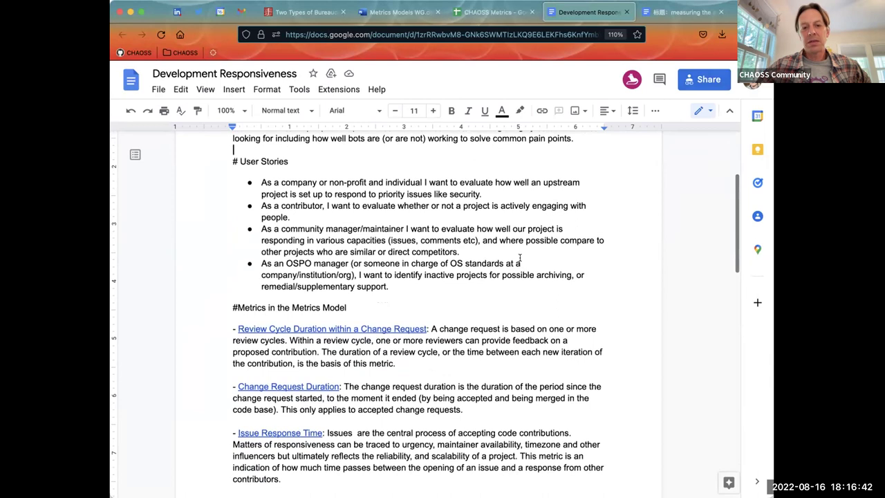
scroll(520, 258, "down", 1)
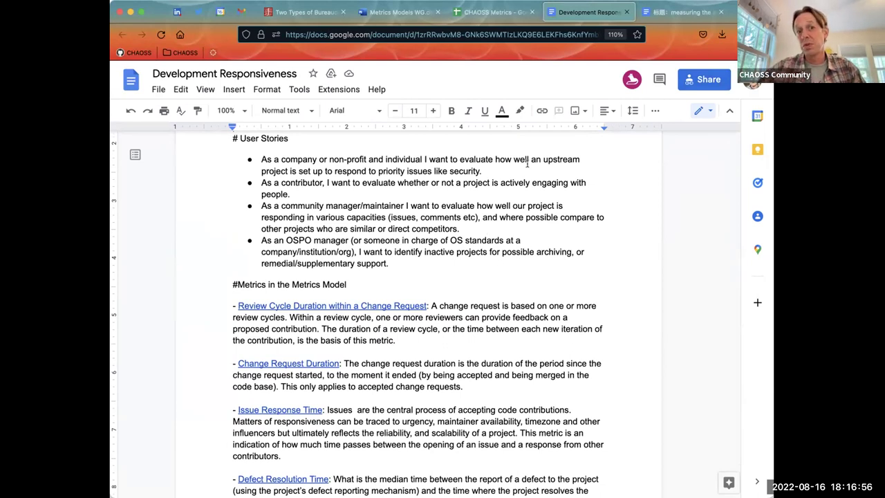
left_click(482, 13)
left_click(434, 294)
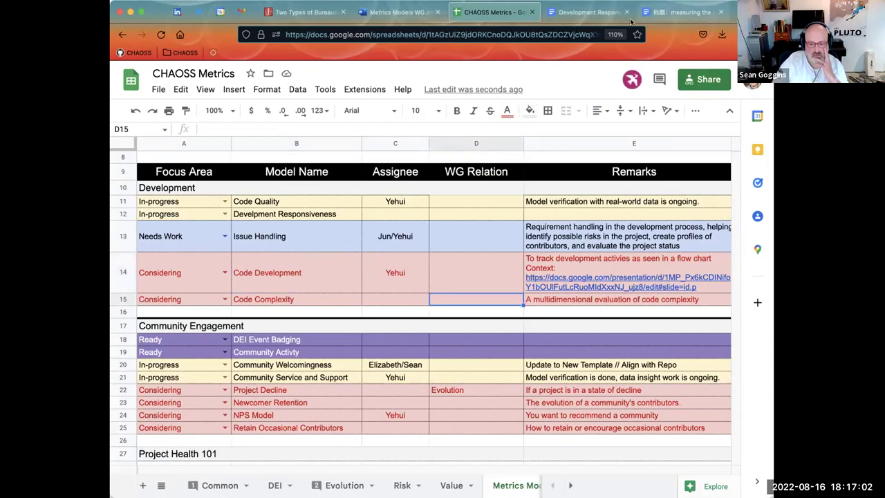
- Return to the Development Responsiveness document and review it from Why it Matters down to the Contributors heading
left_click(587, 13)
scroll(563, 151, "up", 3)
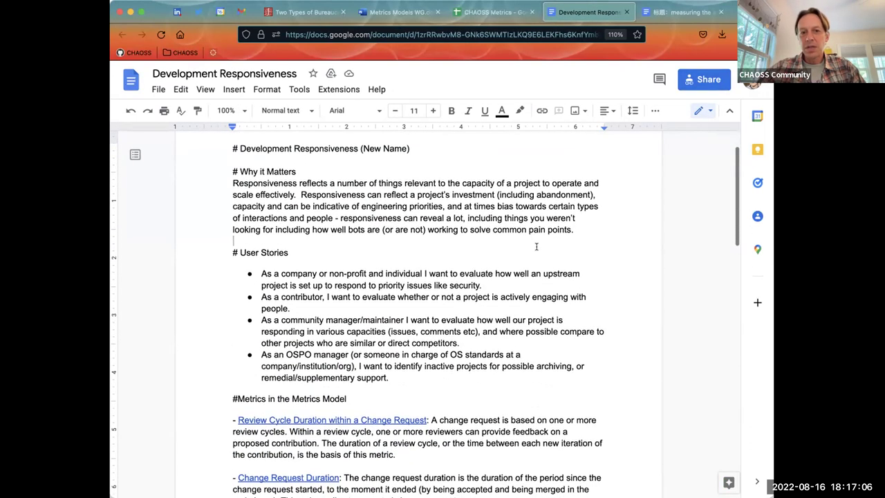
scroll(535, 247, "down", 5)
scroll(535, 247, "down", 2)
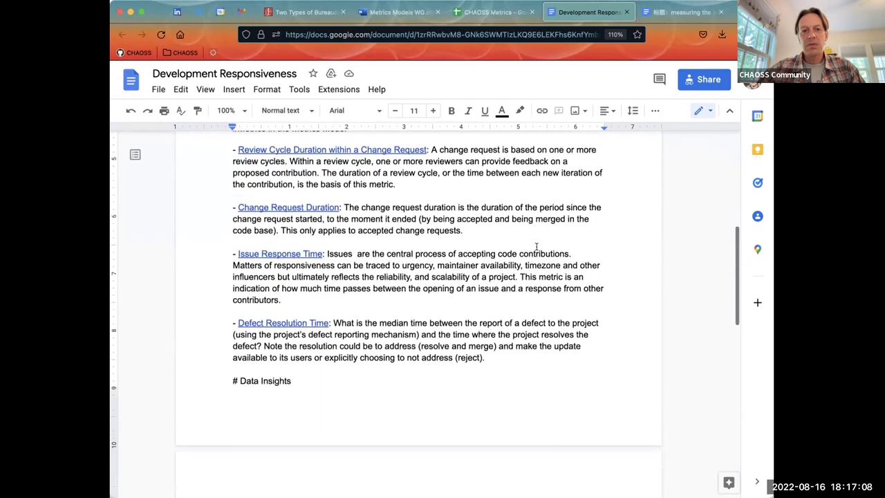
scroll(536, 247, "down", 5)
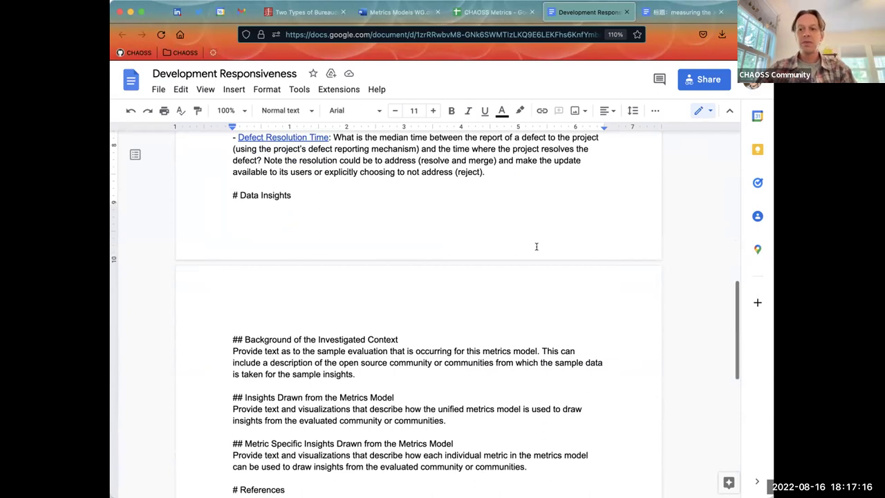
scroll(536, 246, "down", 3)
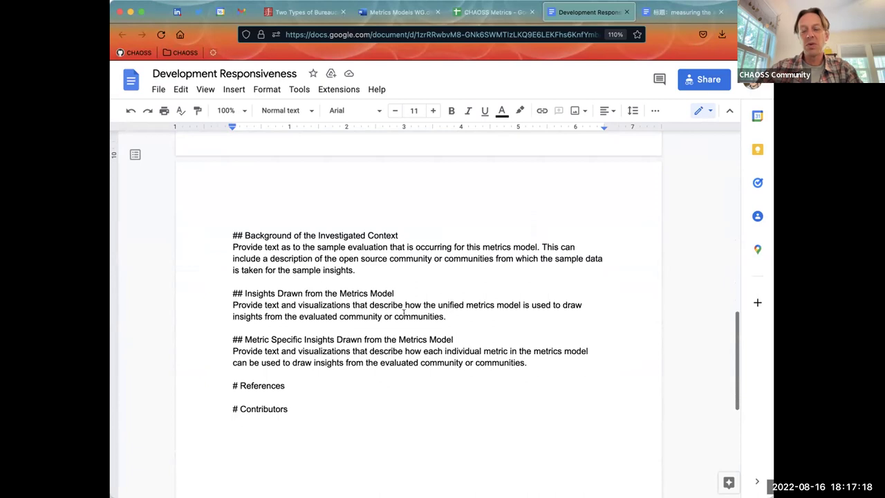
- Highlight the Data Insights section with its placeholder subsections, clear the highlight, and reread the metrics and the placeholders
left_click_drag(537, 359, 194, 232)
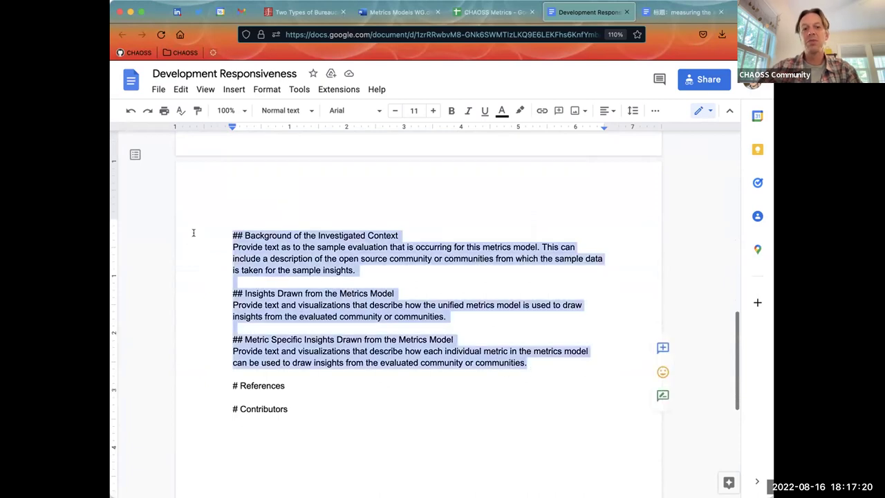
scroll(194, 232, "up", 2)
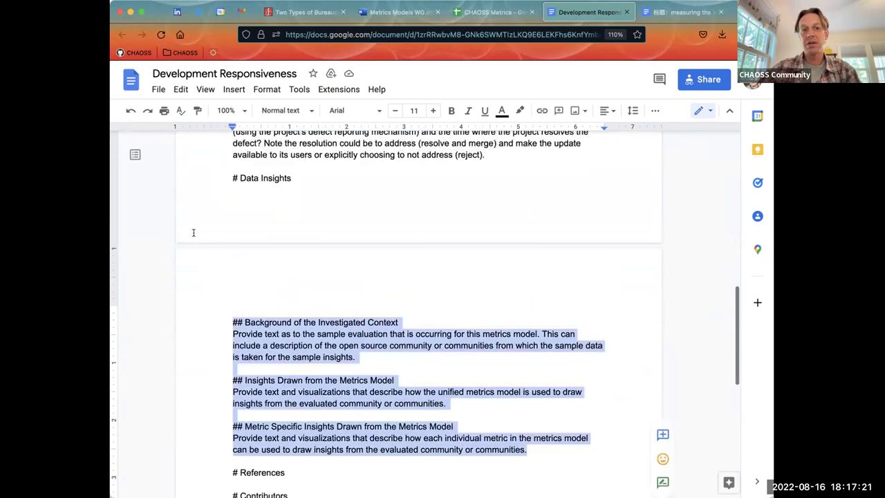
left_click(225, 177)
left_click_drag(225, 178, 448, 437)
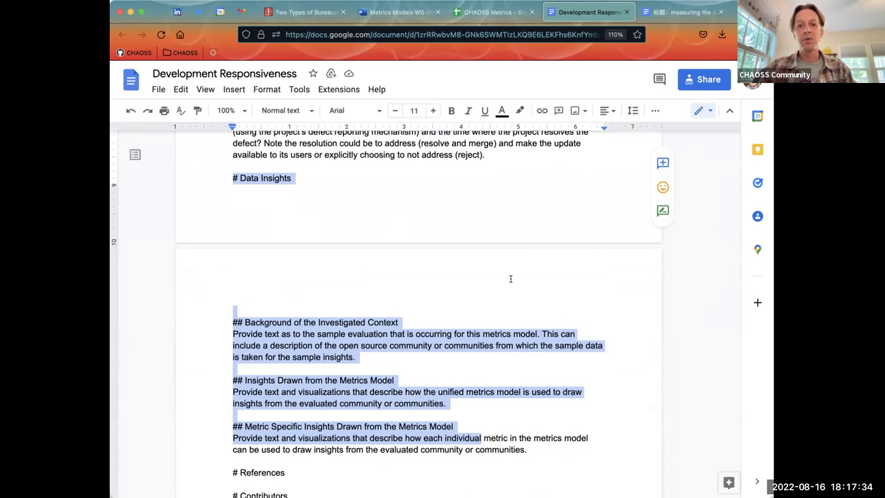
scroll(510, 279, "up", 4)
left_click(497, 434)
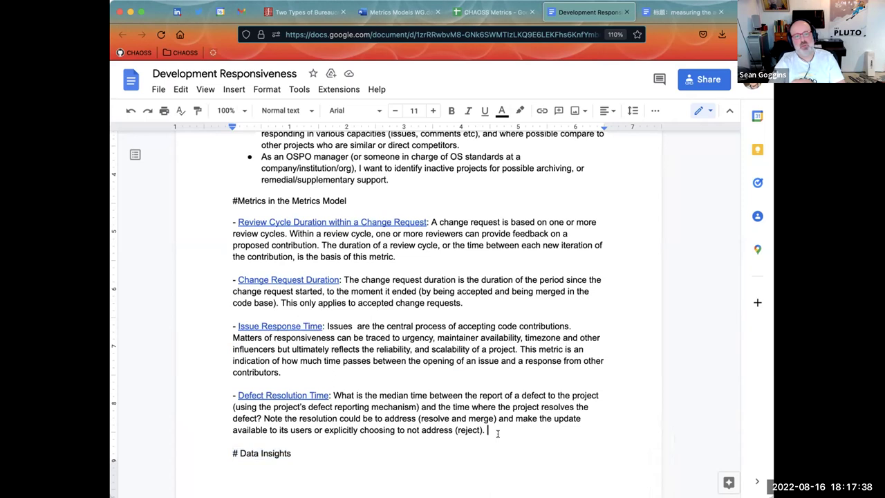
scroll(497, 434, "down", 5)
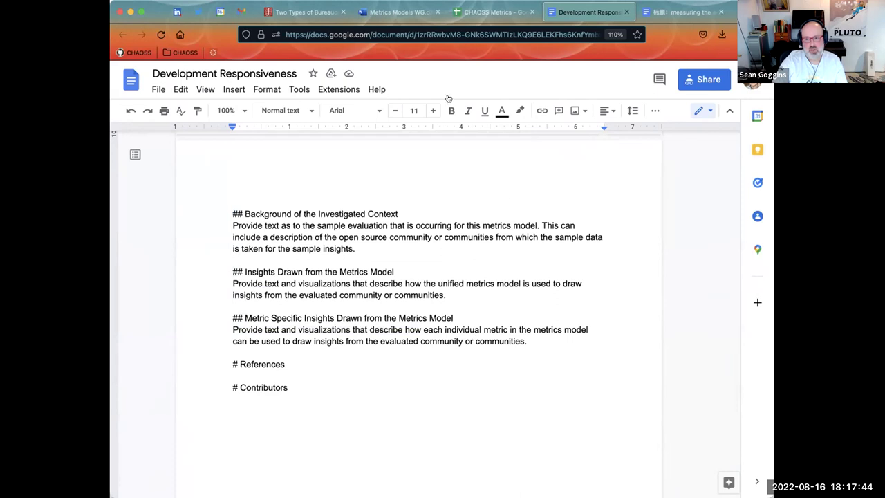
- Switch to the Project Engagement document, review it from its title to Data Insights, and check the spreadsheet's Sustainability section
left_click(675, 15)
scroll(544, 196, "up", 10)
scroll(544, 195, "up", 20)
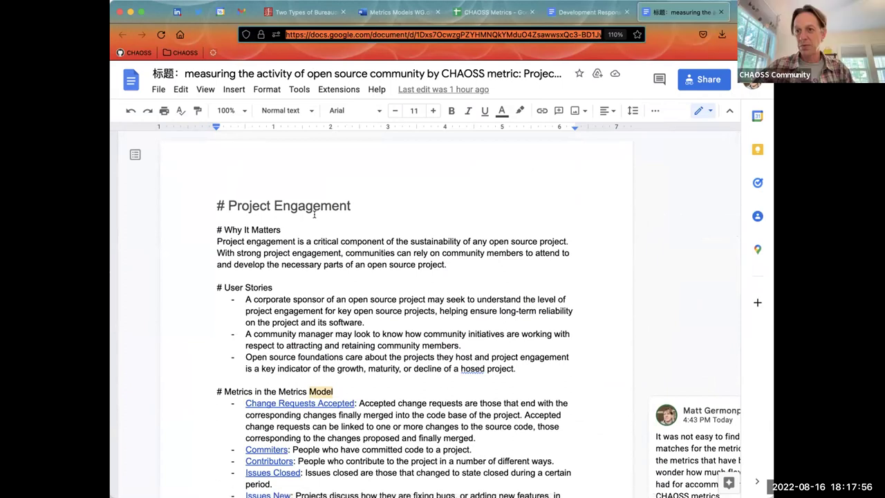
scroll(314, 215, "down", 5)
scroll(314, 217, "up", 1)
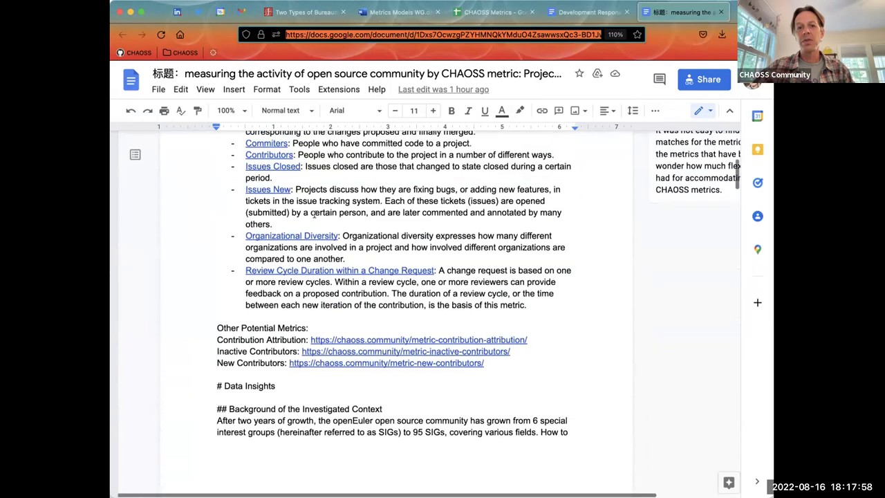
scroll(314, 216, "down", 3)
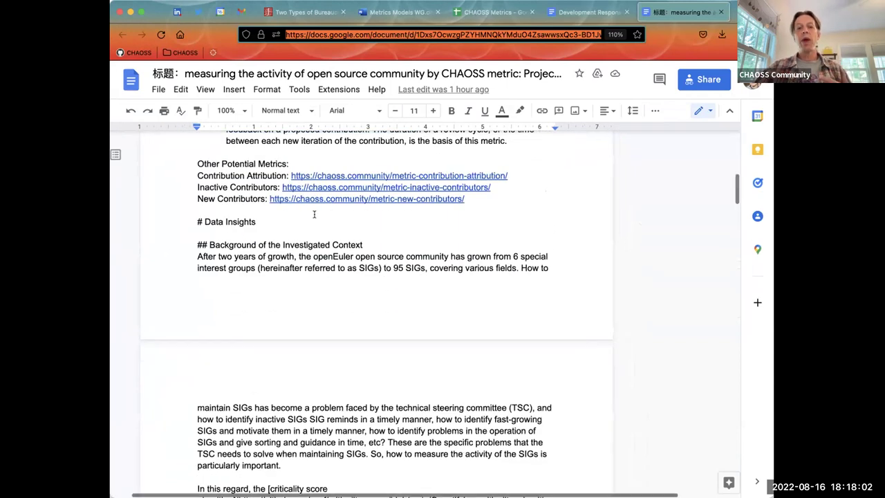
scroll(313, 214, "up", 1)
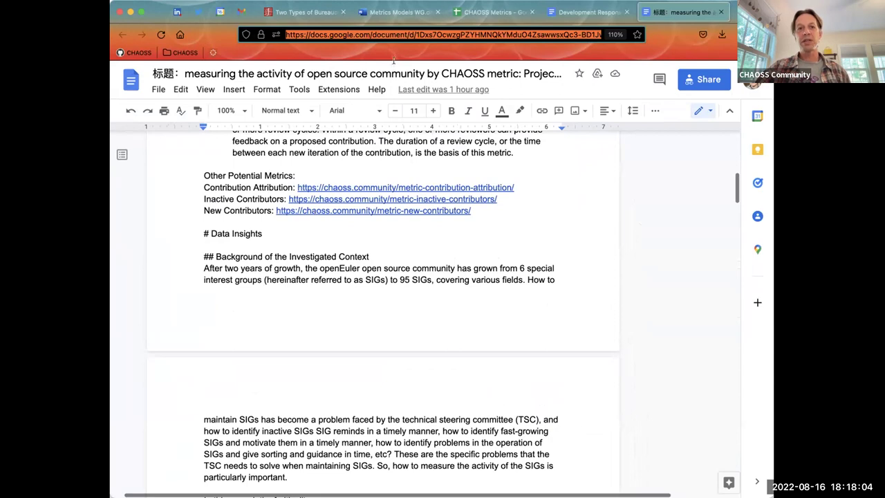
left_click(477, 13)
scroll(336, 269, "down", 5)
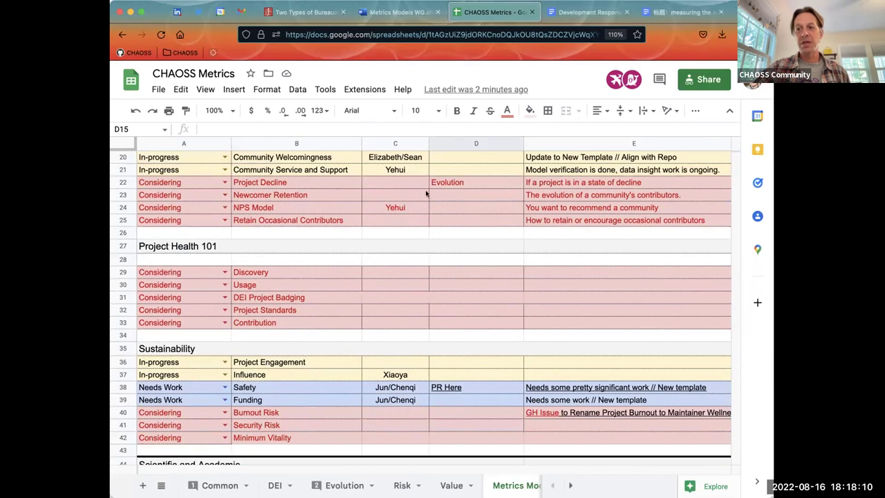
- Review the Project Engagement document's criticality score formula, weight tables and Active SIG charts, and switch back to the Development Responsiveness document
left_click(678, 12)
scroll(497, 253, "down", 10)
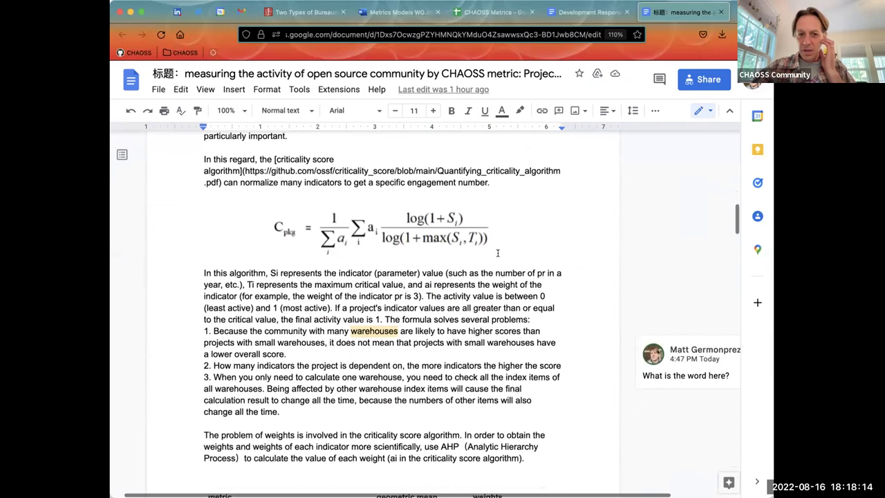
scroll(497, 253, "down", 5)
scroll(497, 253, "down", 14)
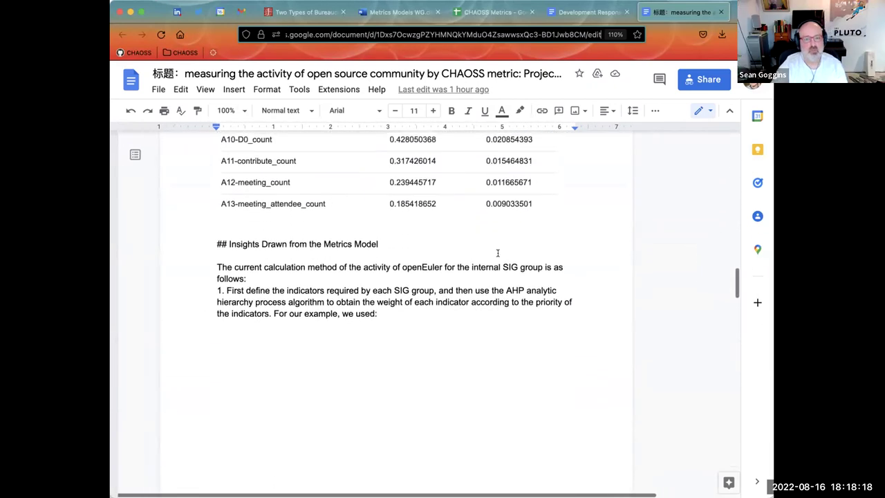
scroll(497, 253, "down", 4)
scroll(497, 253, "down", 12)
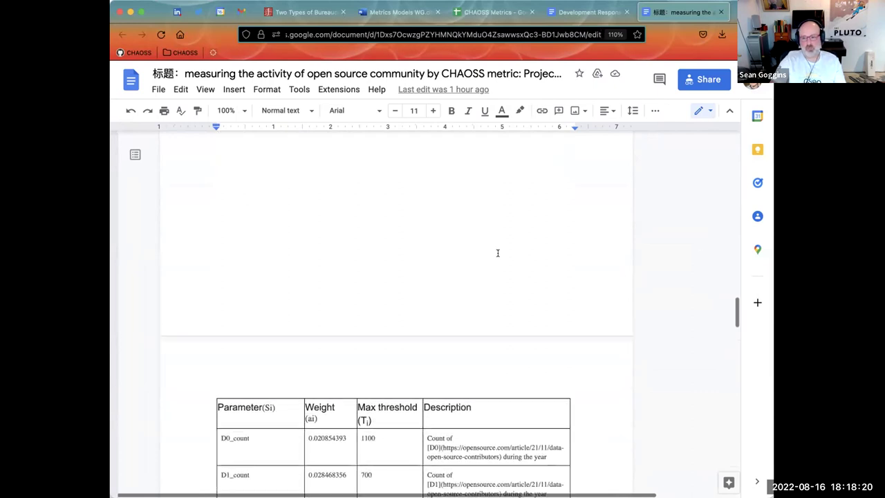
scroll(497, 253, "down", 1)
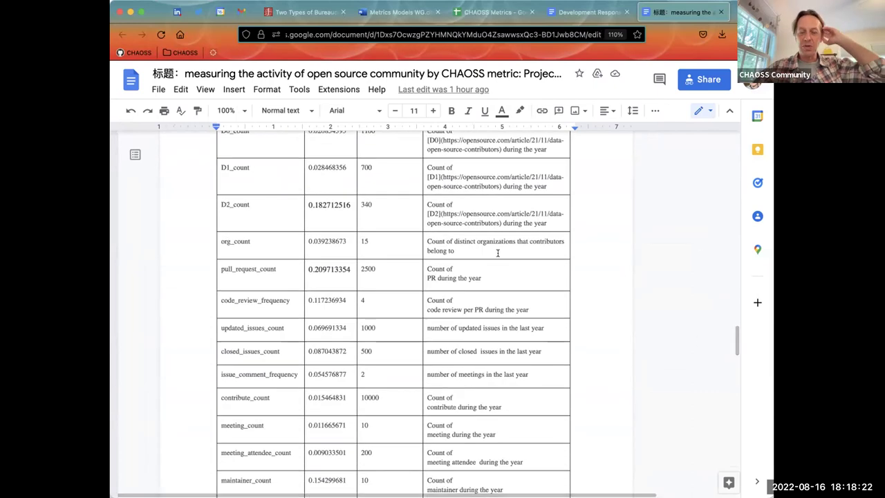
scroll(497, 253, "down", 10)
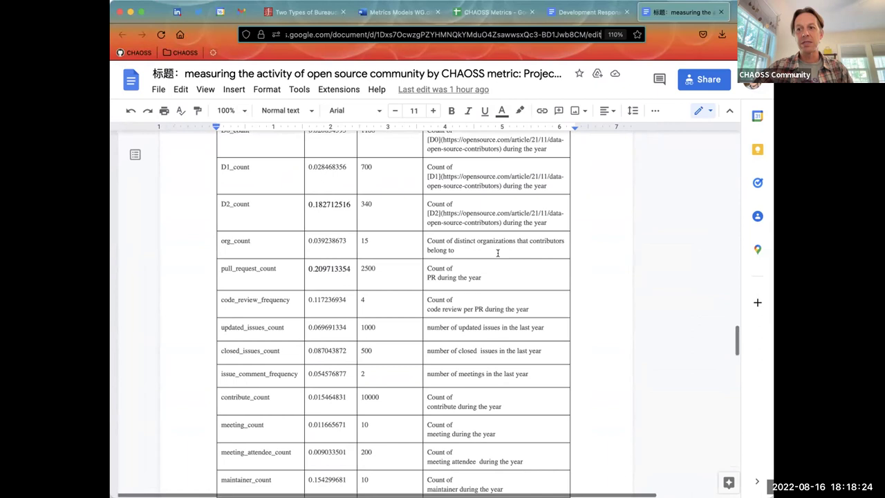
scroll(497, 253, "down", 5)
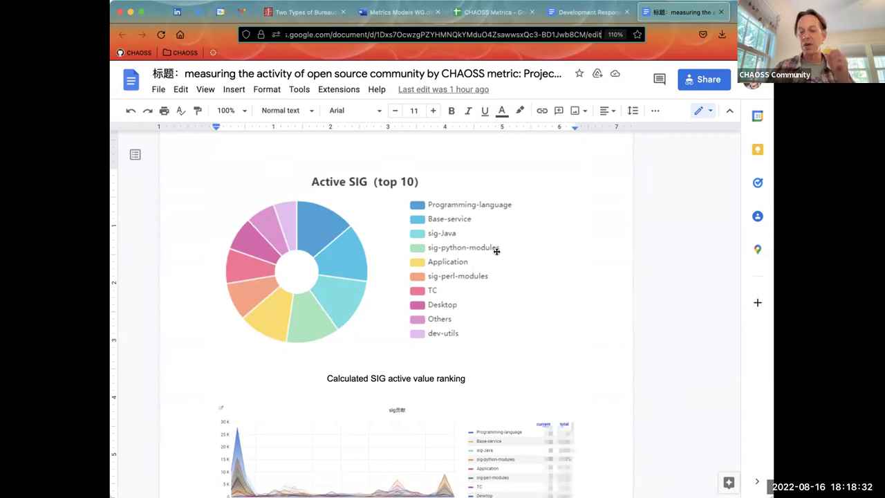
left_click(576, 12)
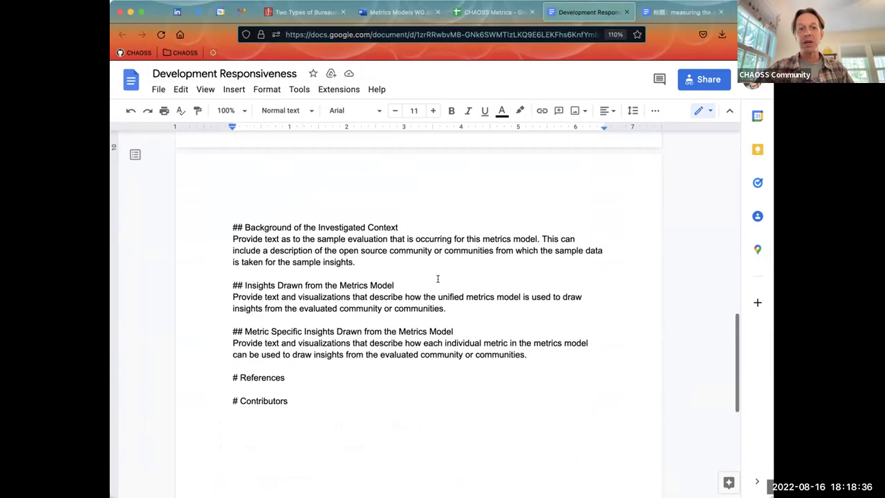
- Highlight the three placeholder subsections under Data Insights, reread them against the metric descriptions, and clear the highlight
scroll(429, 265, "up", 3)
left_click(305, 178)
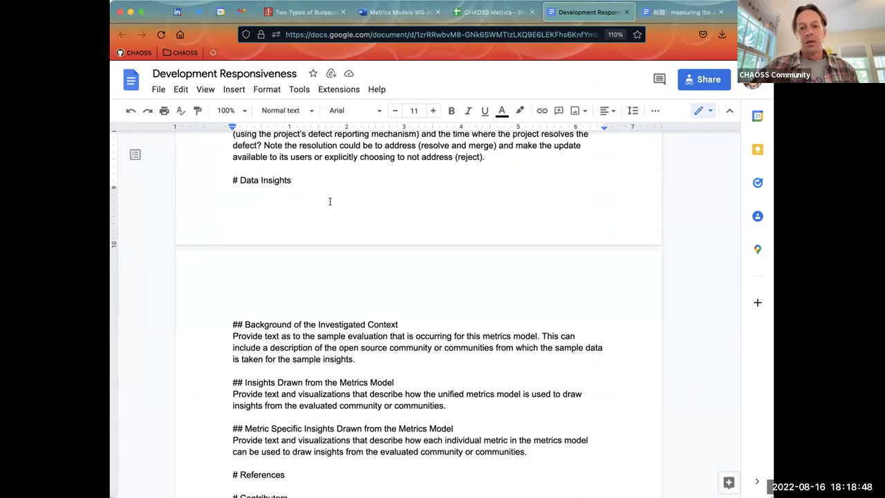
scroll(382, 309, "down", 1)
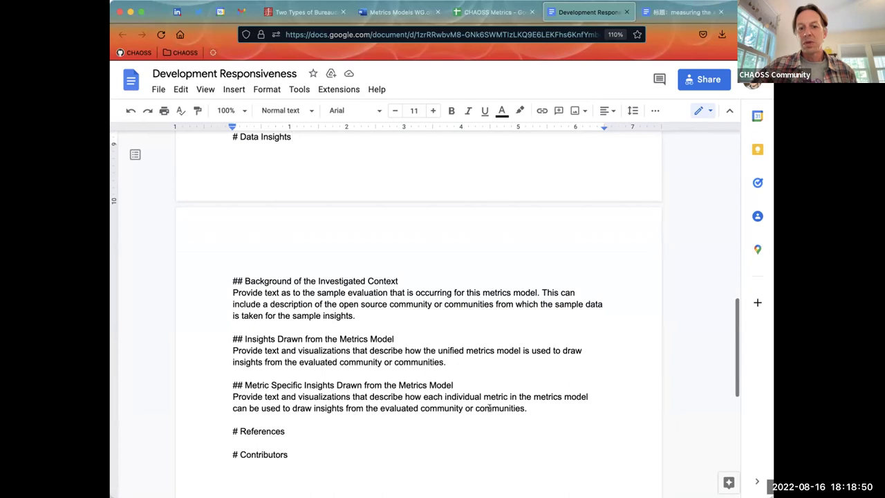
left_click_drag(587, 407, 203, 255)
left_click_drag(198, 292, 195, 278)
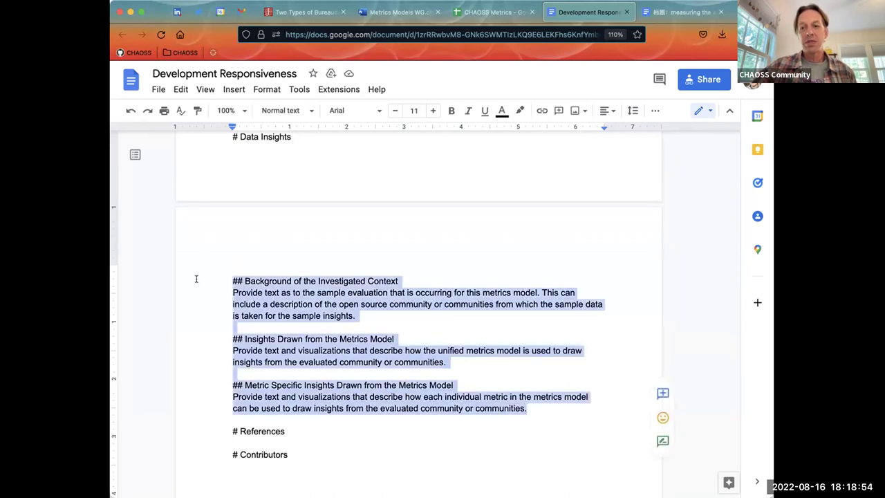
scroll(327, 281, "up", 2)
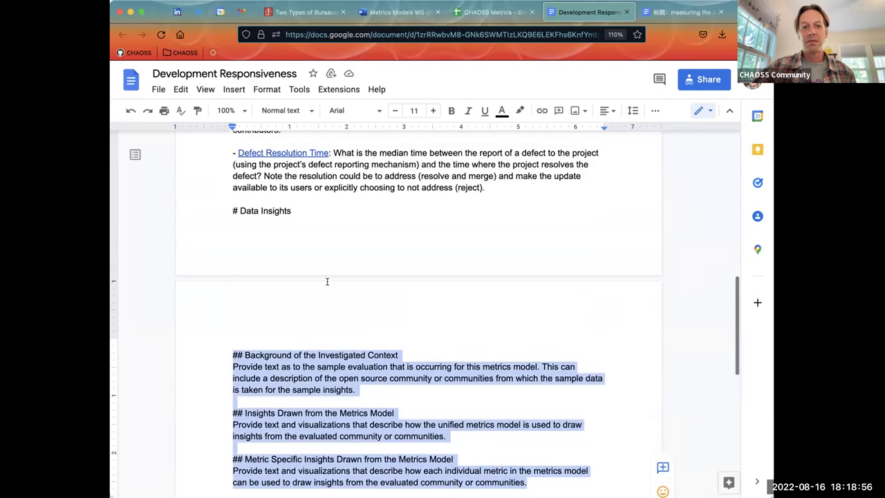
scroll(327, 281, "down", 2)
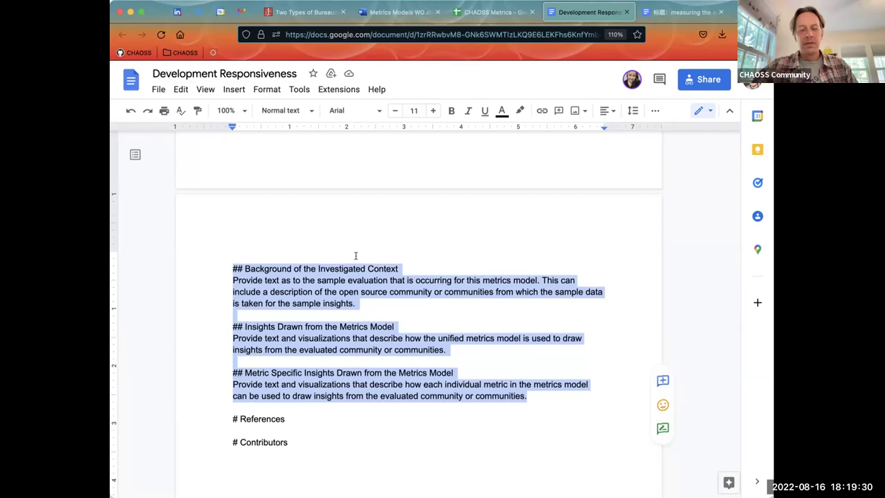
scroll(355, 253, "up", 10)
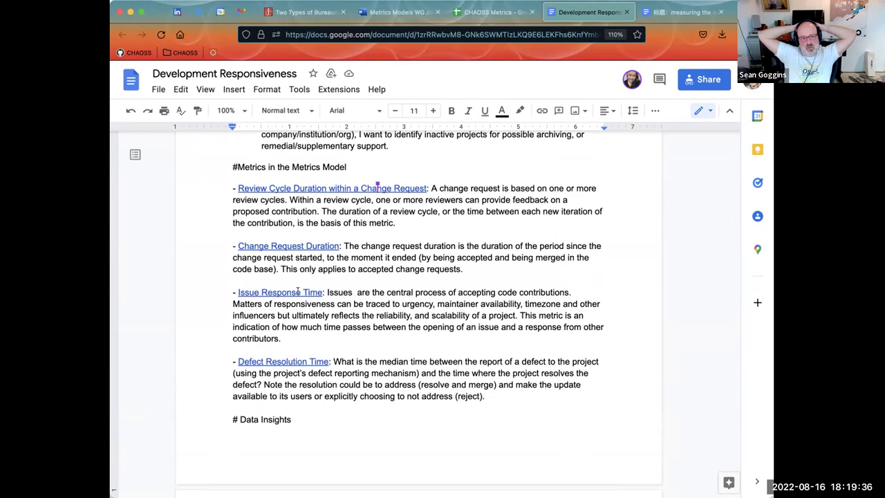
scroll(298, 291, "down", 10)
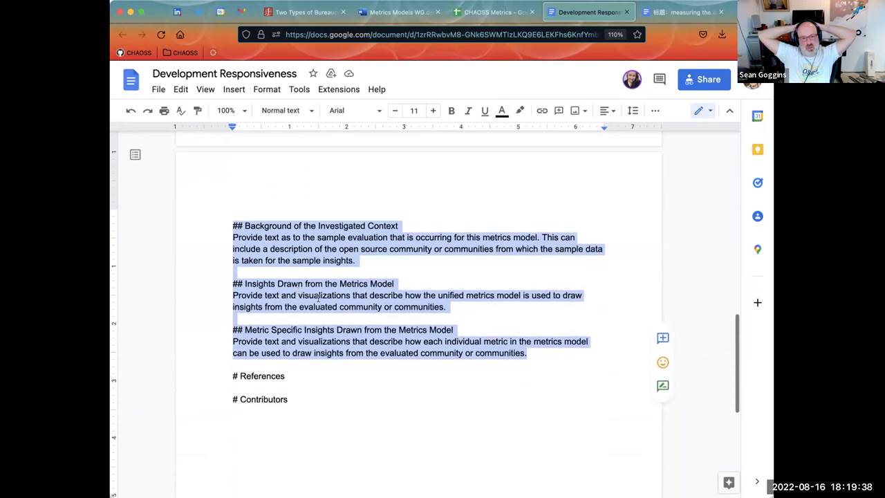
left_click(329, 274)
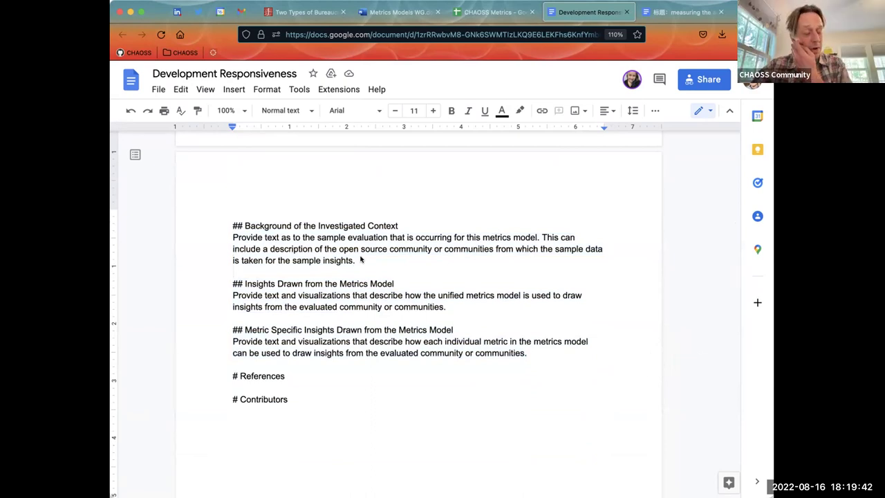
- Highlight the Background and Insights Drawn placeholder texts in turn, and review the metric descriptions and the document name without changing it
left_click_drag(361, 260, 209, 237)
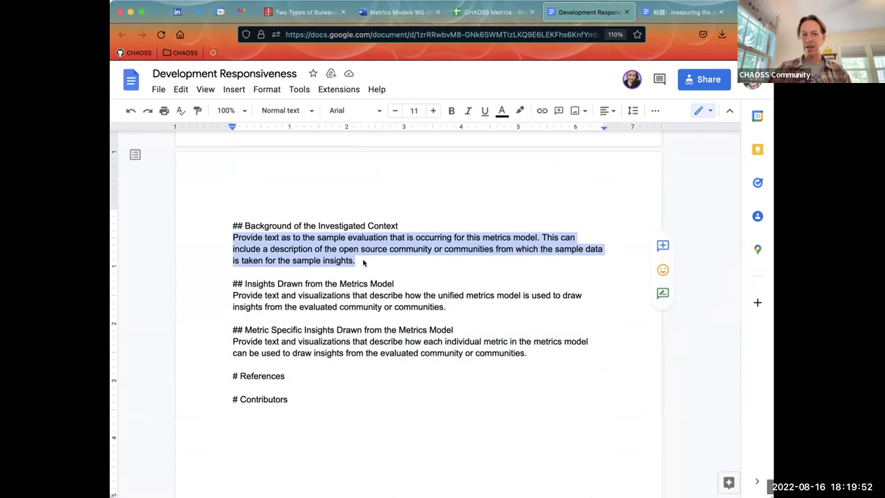
left_click_drag(447, 307, 236, 298)
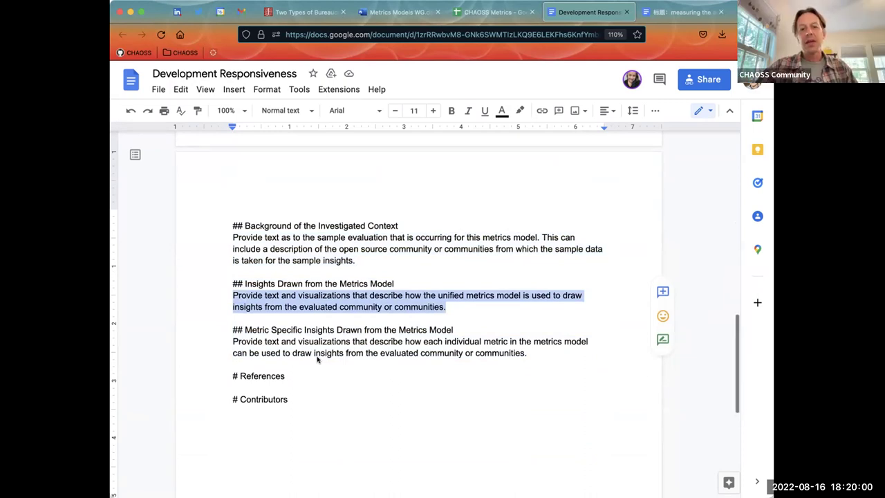
scroll(317, 358, "up", 5)
scroll(317, 358, "up", 1)
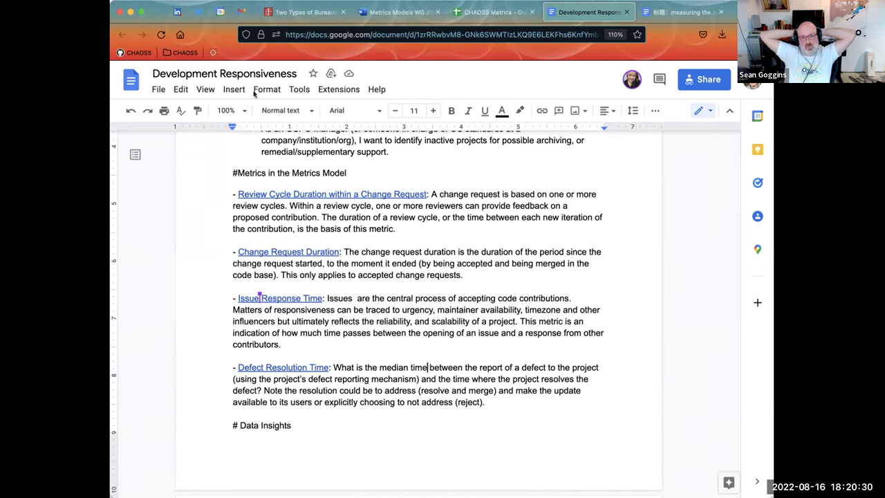
left_click(242, 74)
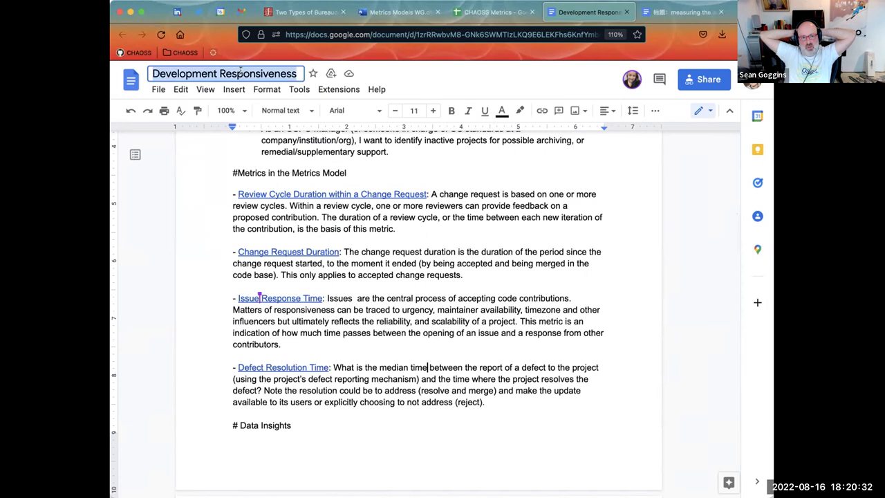
left_click(387, 298)
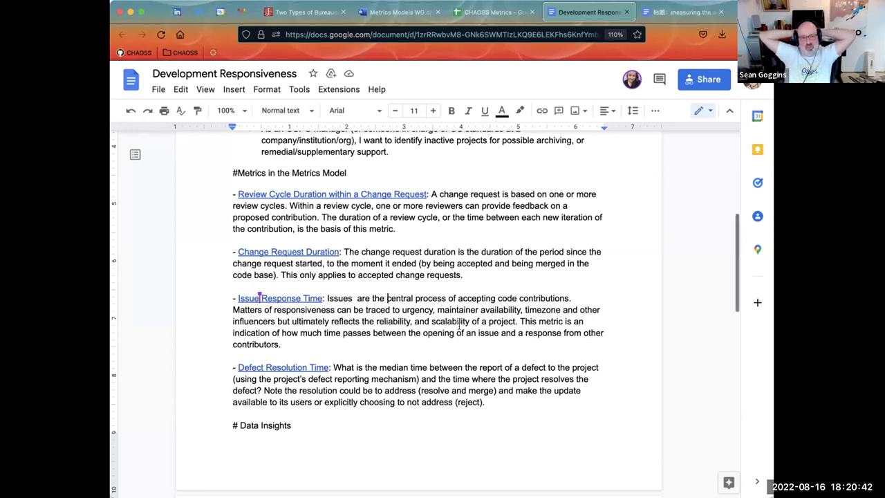
- Highlight the Insights Drawn and Metric Specific Insights placeholder texts, compare them with the Project Engagement charts, and clear the highlight
scroll(458, 325, "down", 8)
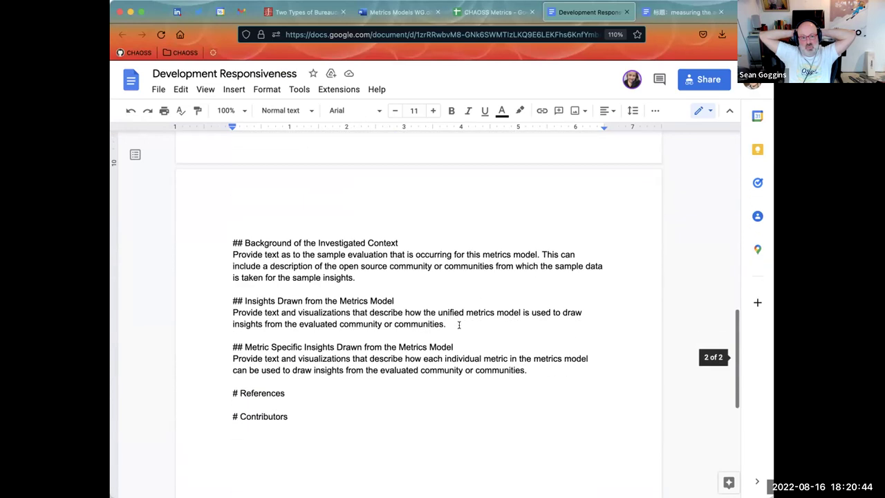
left_click_drag(458, 325, 201, 309)
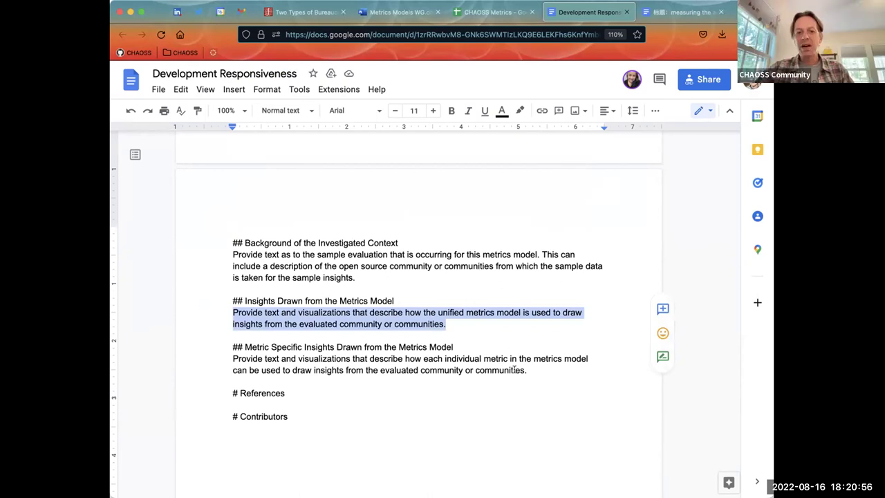
left_click_drag(540, 366, 190, 357)
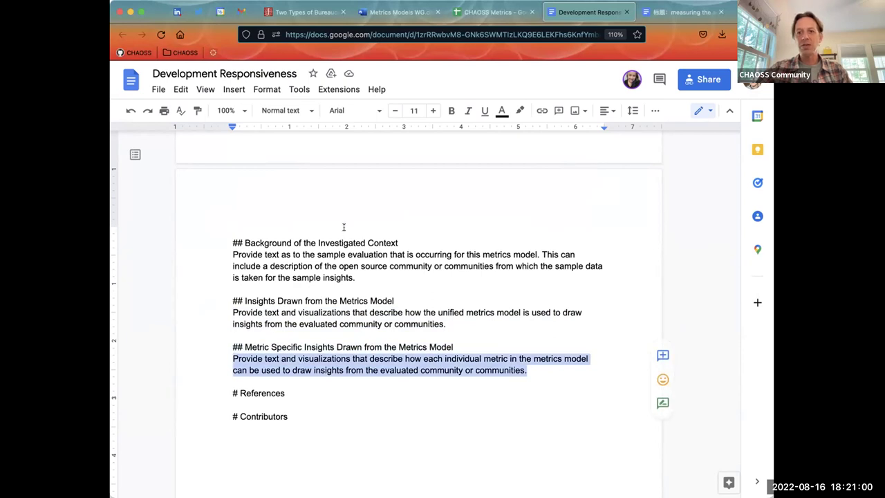
left_click(667, 12)
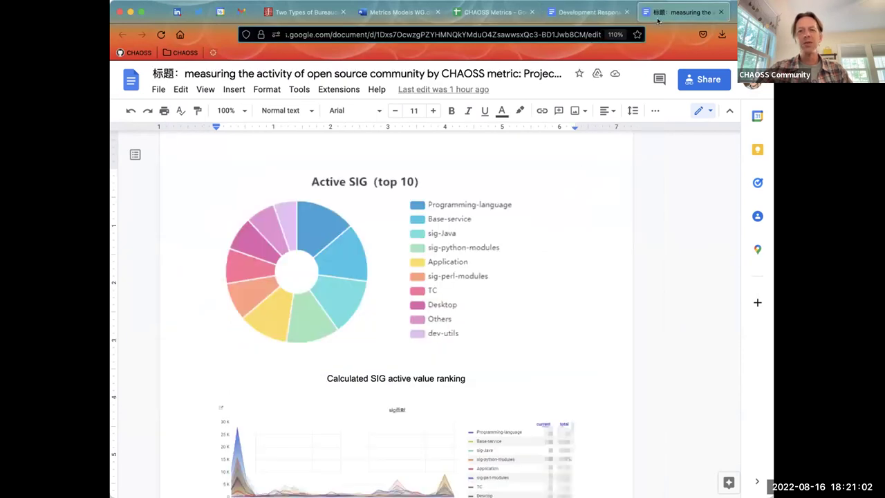
left_click(603, 14)
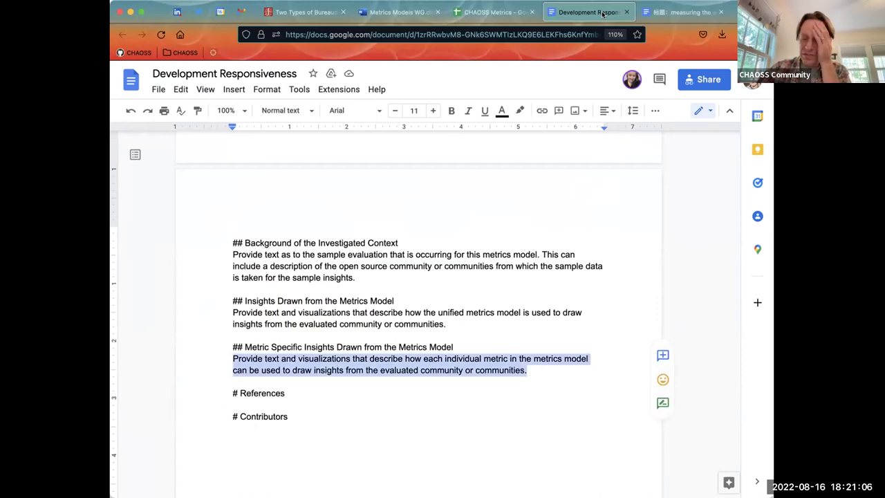
left_click(472, 332)
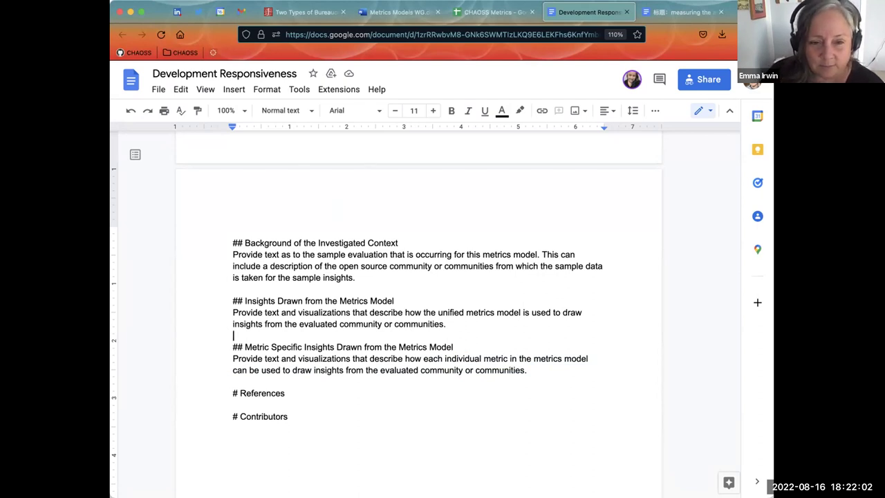
- Reread the Development Responsiveness document from its placeholder subsections back to its title, and check the agenda in the Metrics Models WG notes in Word
scroll(309, 238, "up", 5)
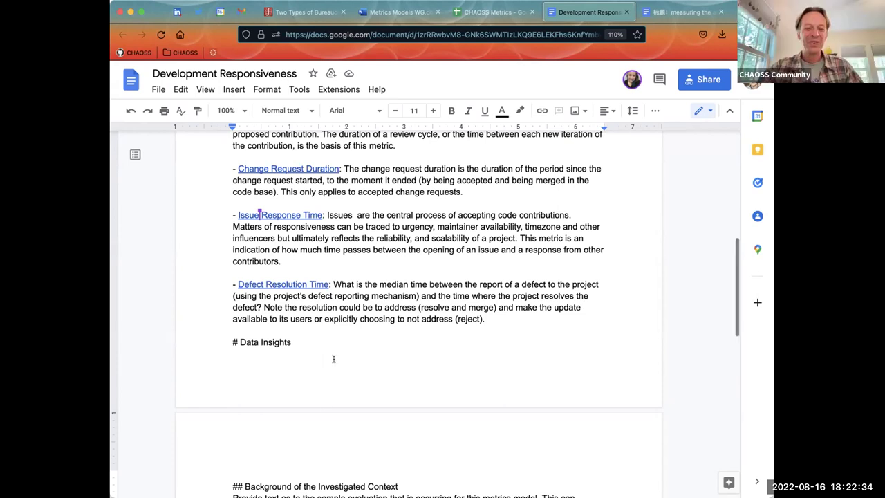
scroll(334, 359, "down", 5)
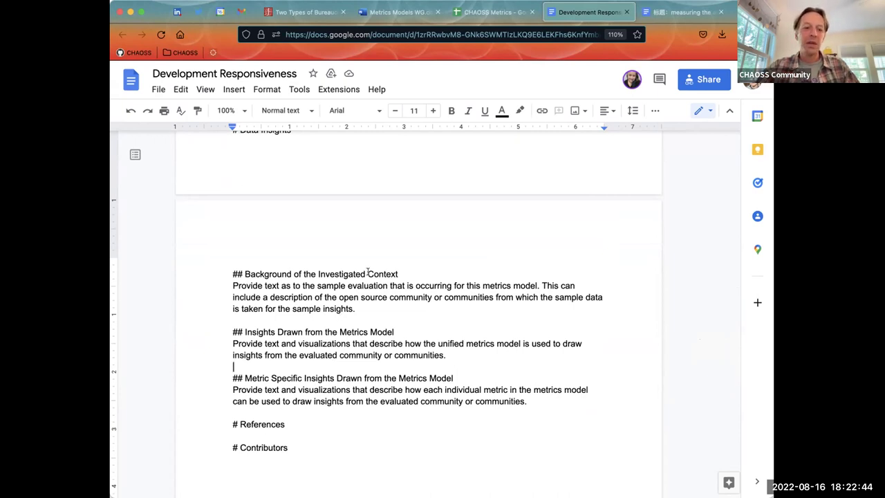
scroll(368, 272, "up", 10)
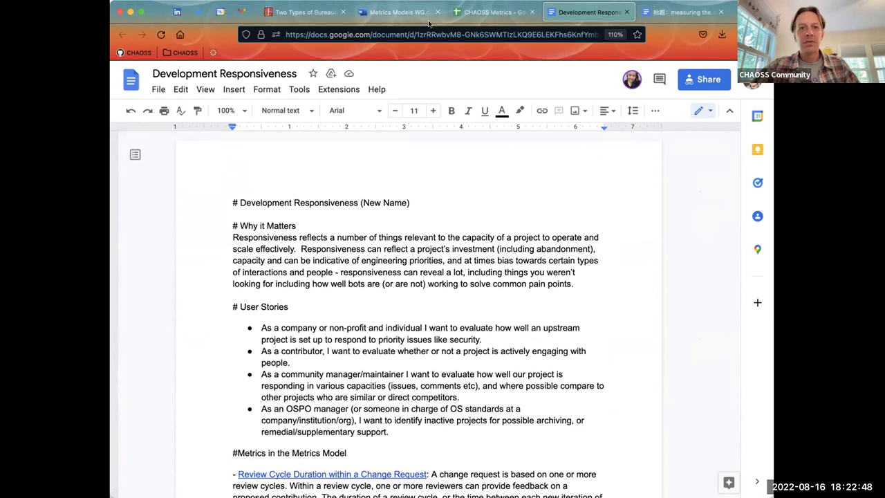
left_click(389, 13)
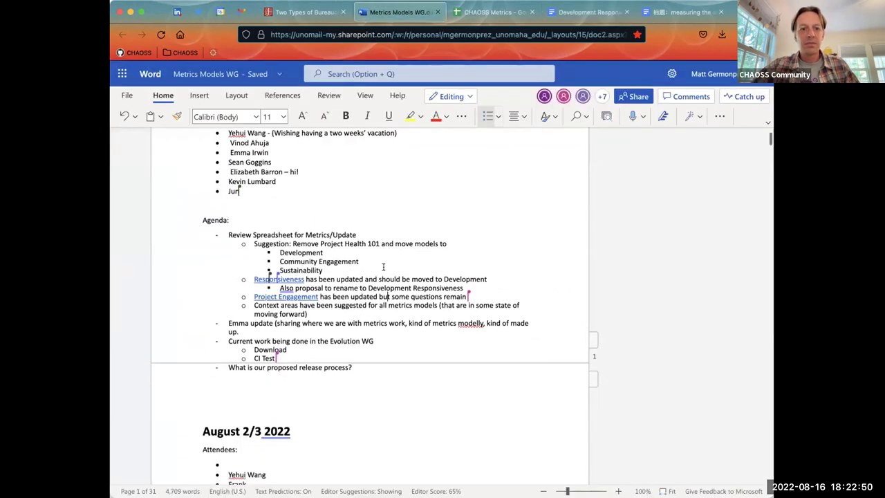
scroll(382, 266, "down", 1)
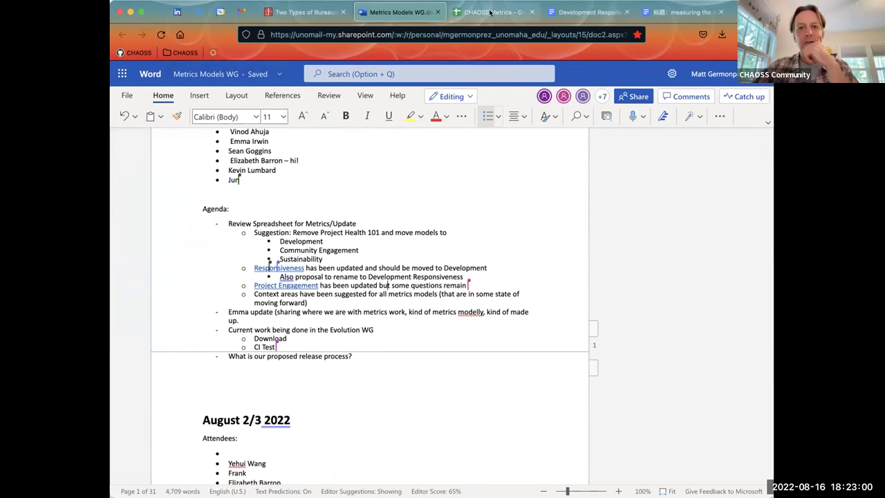
- Return to the Development Responsiveness document in Google Docs and review it from the user stories to the Data Insights heading
left_click(560, 13)
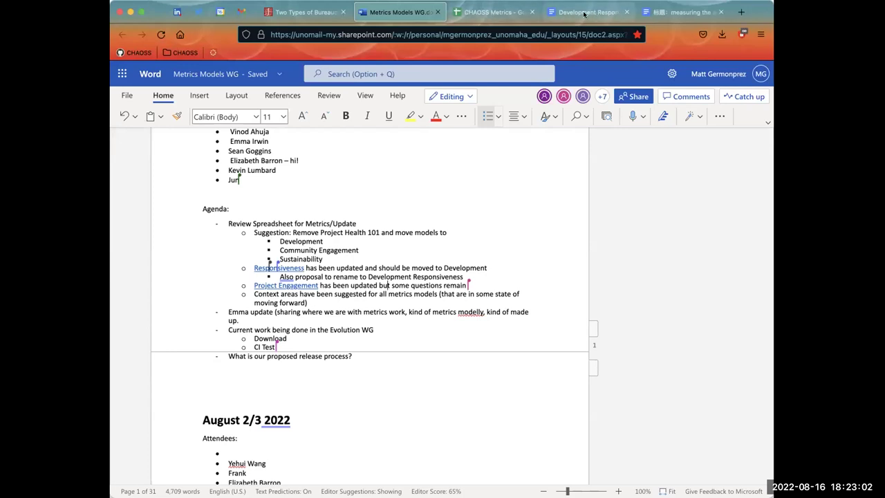
scroll(535, 192, "down", 1)
scroll(536, 192, "down", 5)
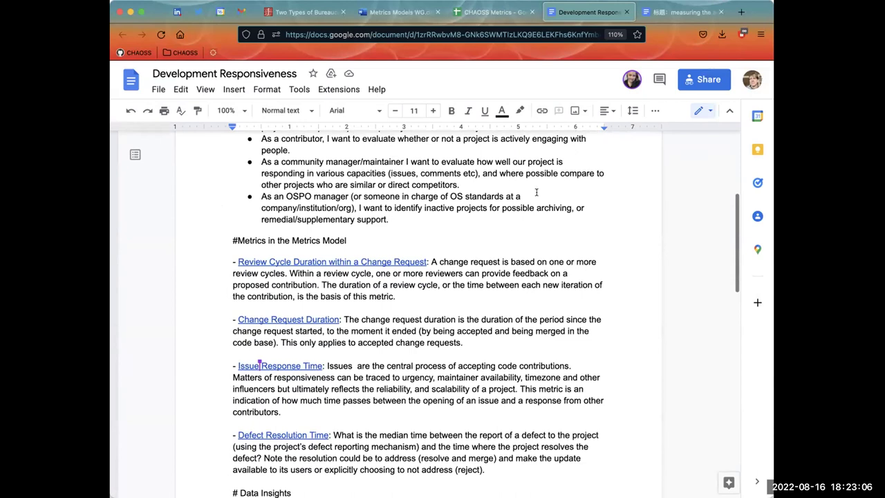
scroll(536, 192, "down", 2)
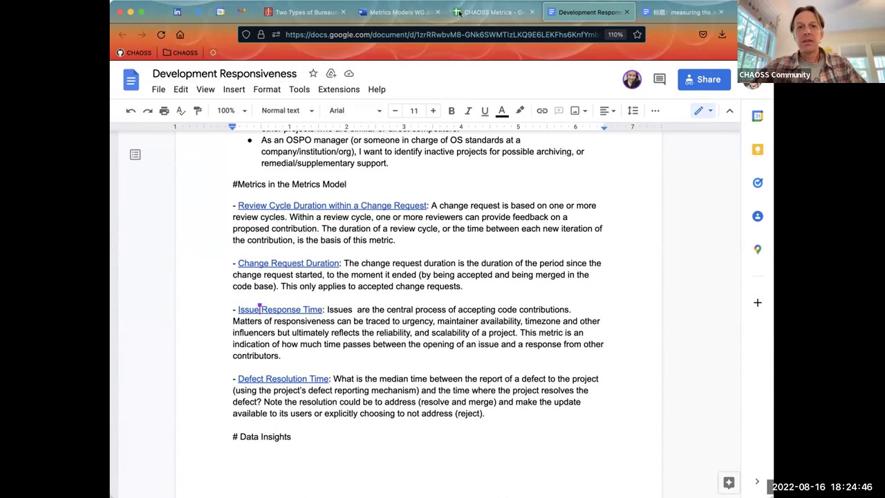
- Check the Project Engagement agenda item in the meeting notes, and review that model's document from its formulas to its title, user stories and metrics
left_click(398, 12)
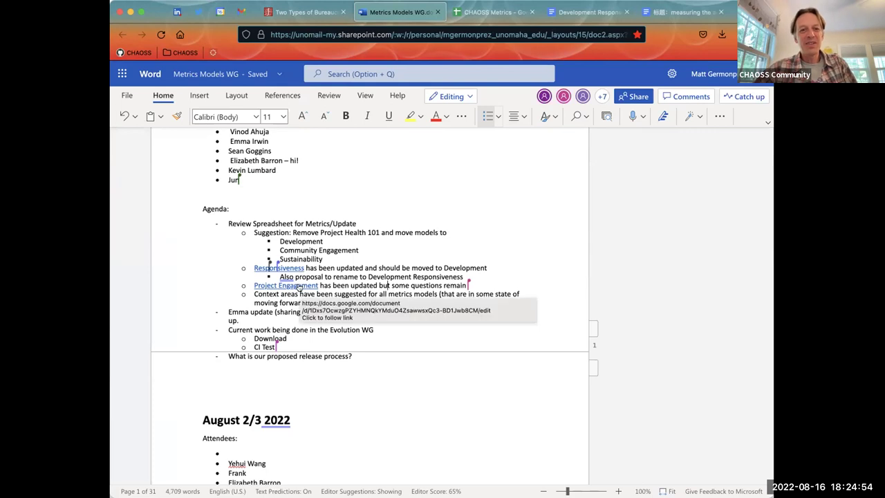
left_click(658, 13)
scroll(581, 224, "up", 10)
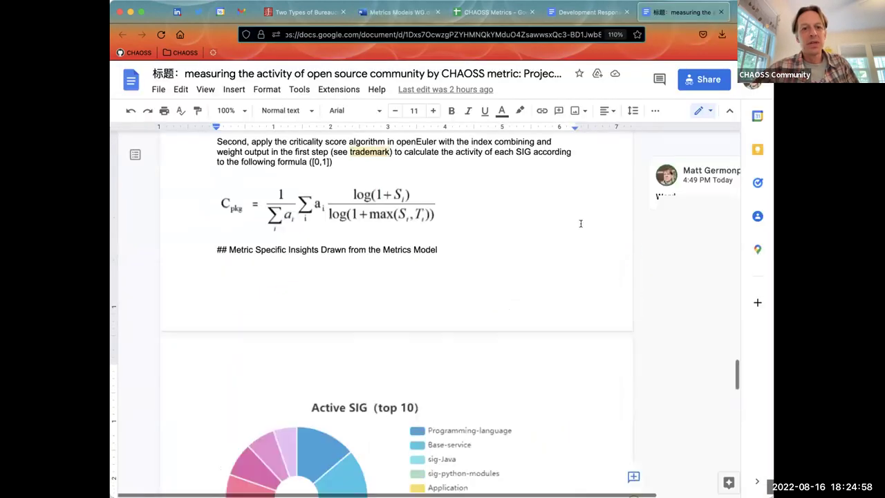
scroll(580, 223, "up", 15)
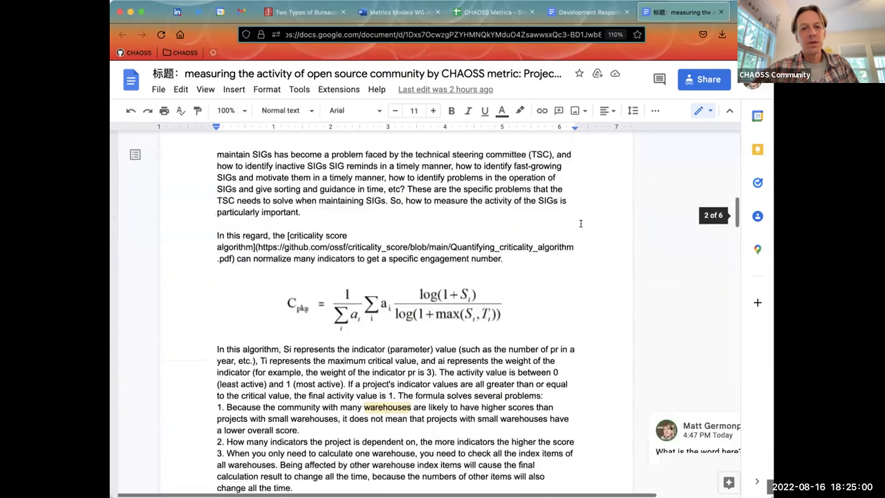
scroll(581, 223, "up", 10)
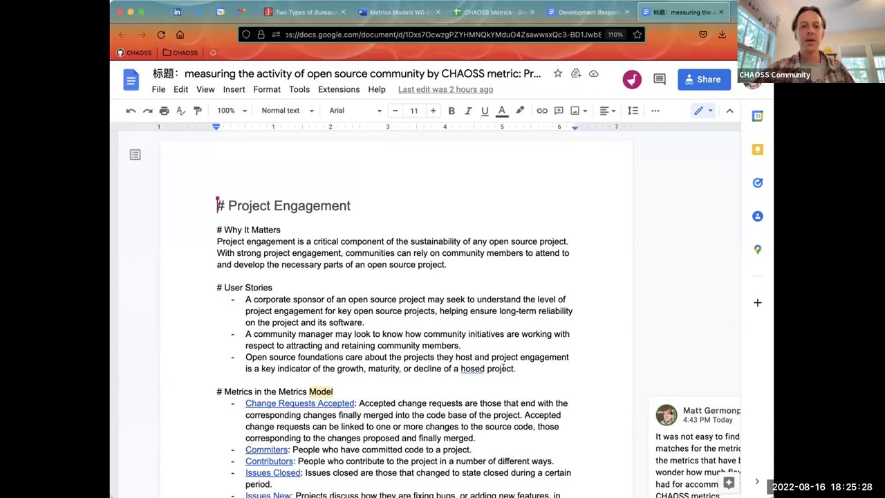
scroll(492, 344, "down", 3)
scroll(492, 345, "down", 1)
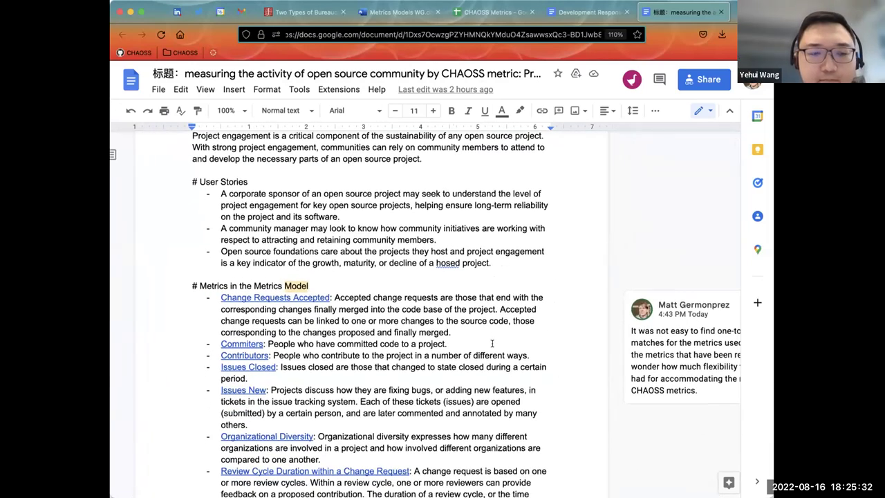
- Correct the misspelled "hosed" to "hosted" in the last user story of the Project Engagement document
scroll(492, 345, "up", 2)
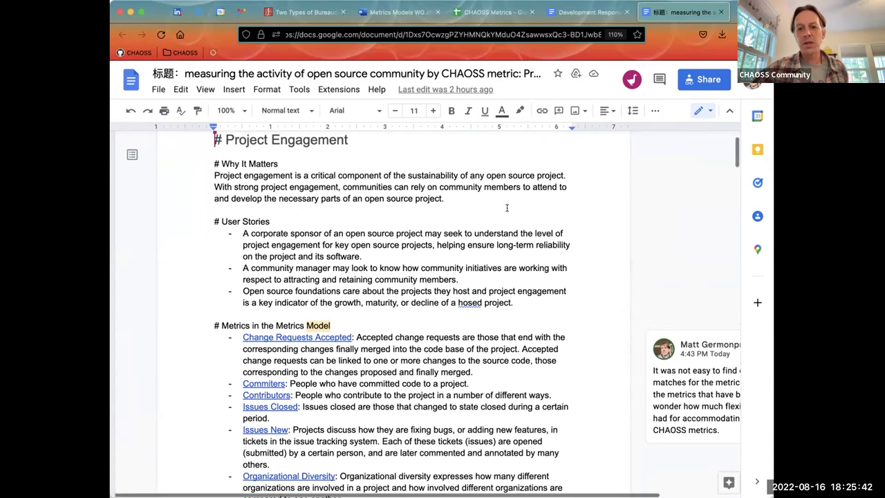
left_click(472, 302)
left_click(478, 286)
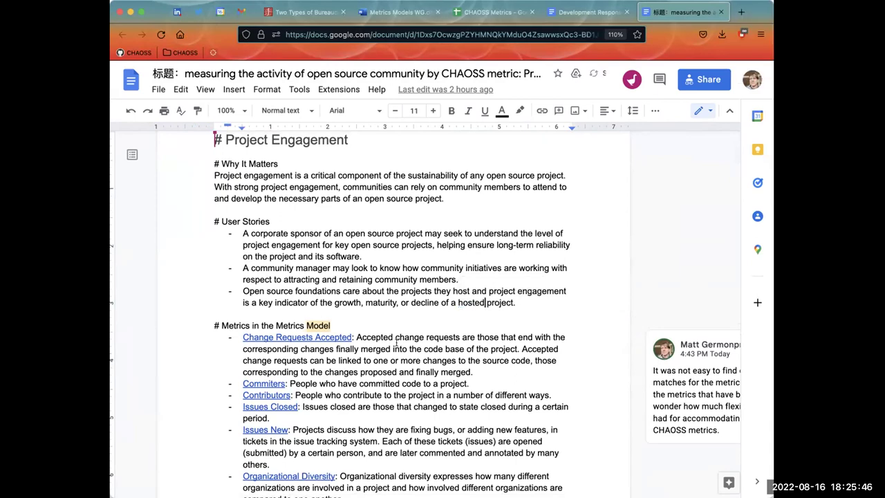
scroll(396, 342, "up", 1)
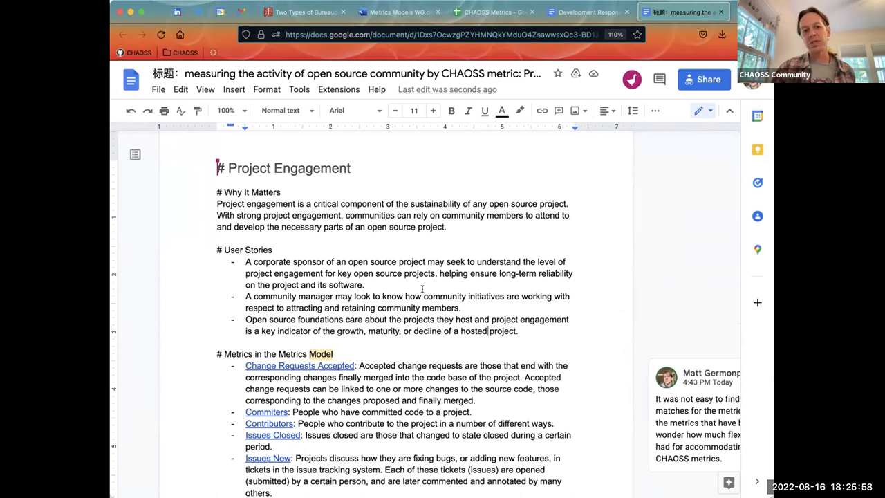
- Review the Project Engagement document from its user stories and metrics through the criticality score algorithm and the metric weights table
scroll(432, 242, "down", 3)
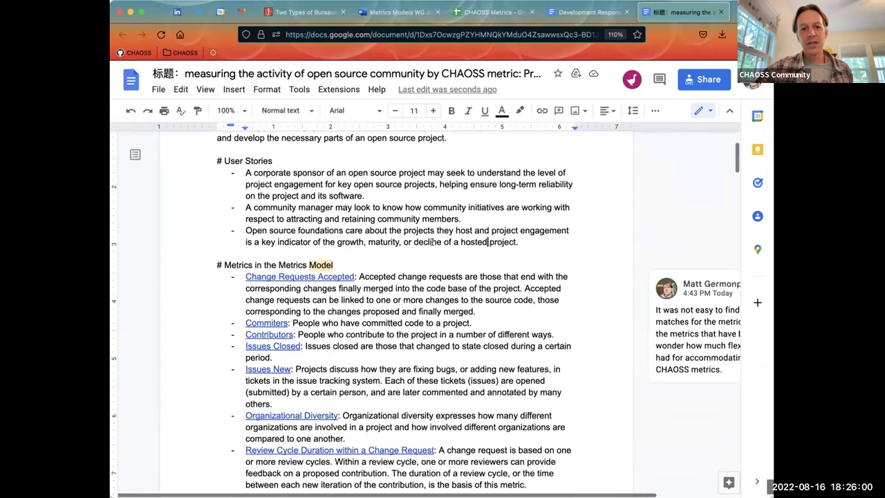
scroll(432, 242, "down", 2)
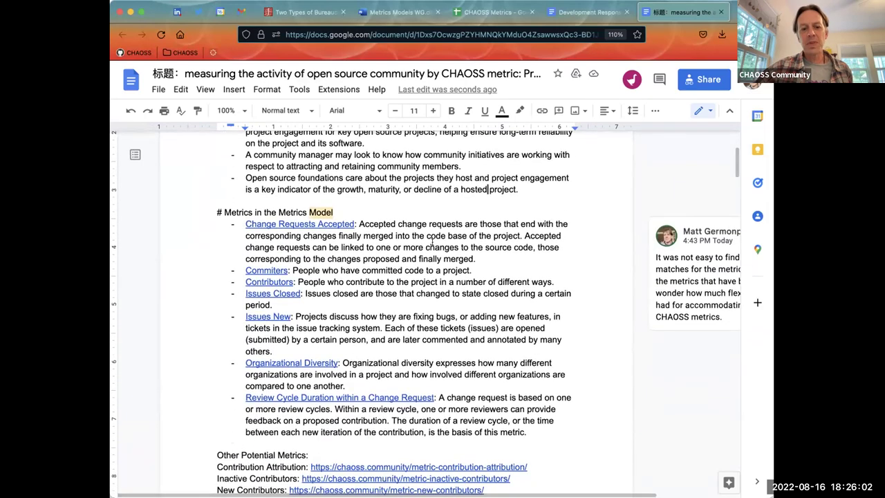
scroll(432, 242, "down", 20)
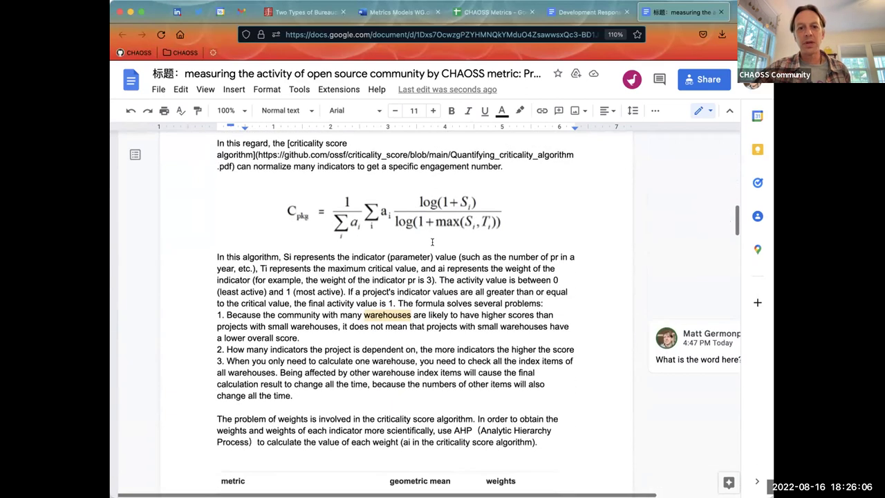
scroll(432, 242, "down", 10)
scroll(432, 242, "down", 6)
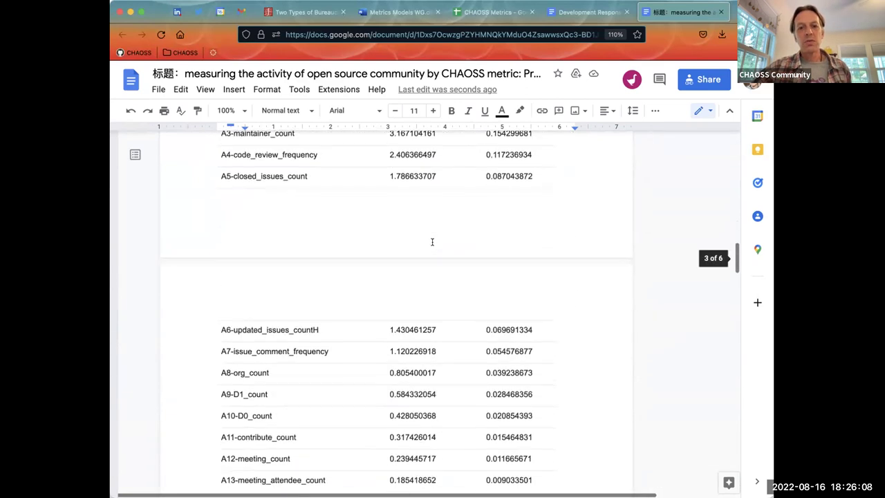
scroll(432, 242, "down", 15)
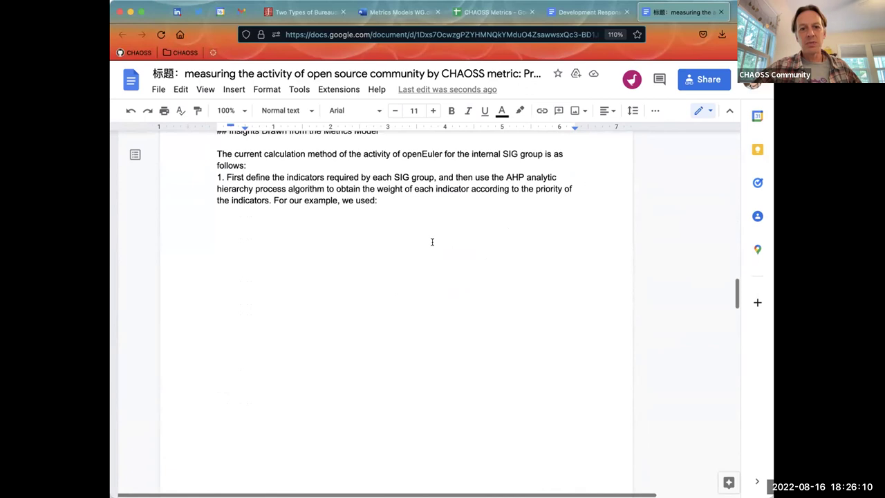
- Examine the parameter table's weights, max thresholds and descriptions from D0_count down to maintainer_count
scroll(432, 242, "up", 1)
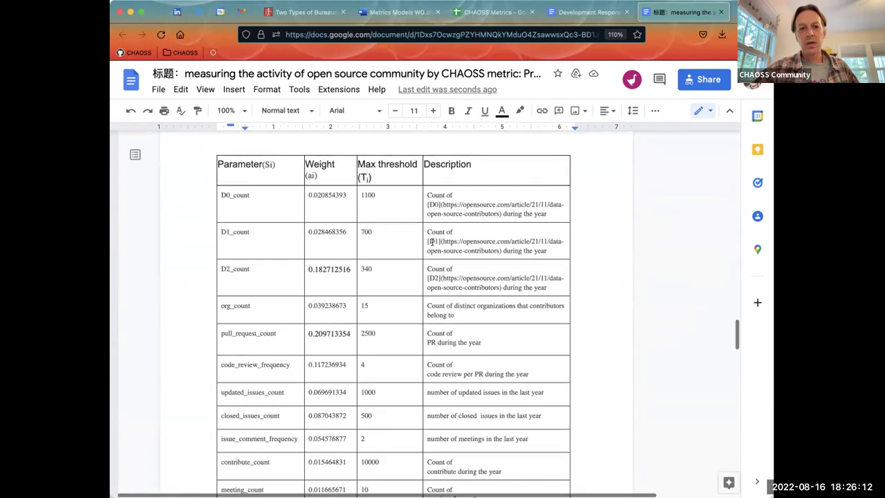
scroll(431, 240, "up", 1)
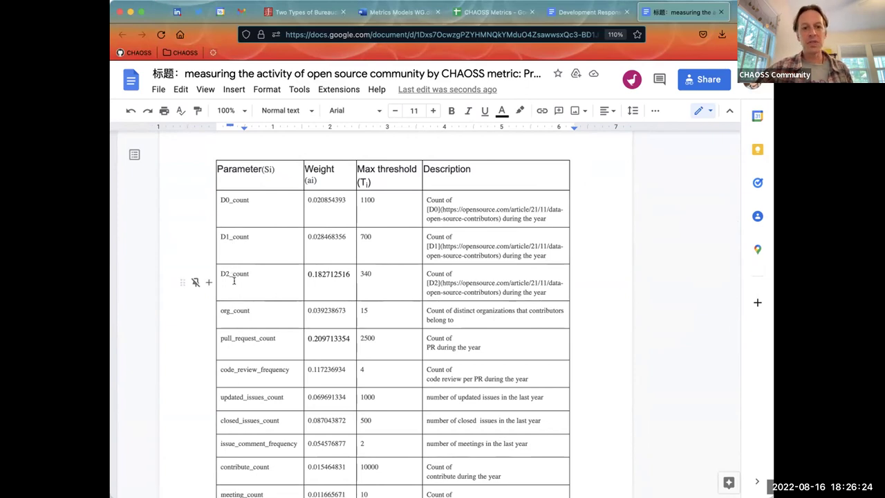
left_click(243, 311)
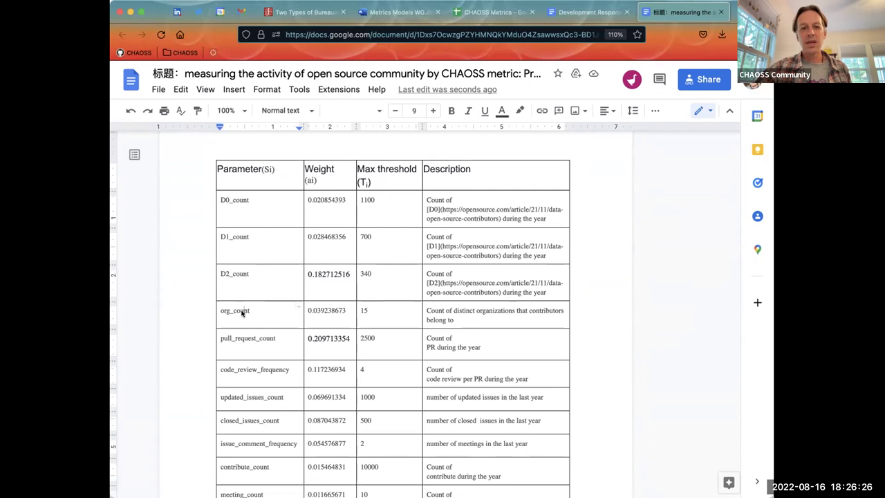
scroll(241, 311, "down", 1)
scroll(241, 310, "down", 1)
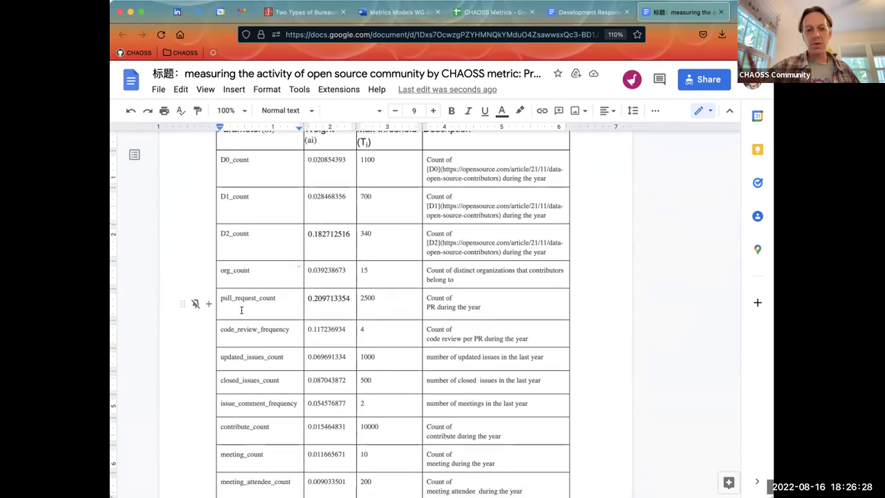
scroll(295, 365, "down", 2)
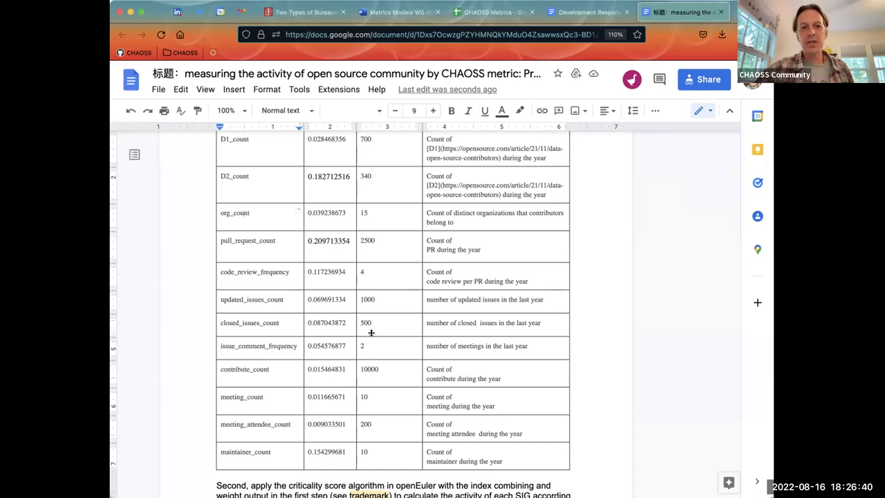
- Reread the document from the parameter table back through the weights and algorithm sections to the Metrics in the Metrics Model list
scroll(371, 333, "up", 5)
scroll(371, 332, "up", 6)
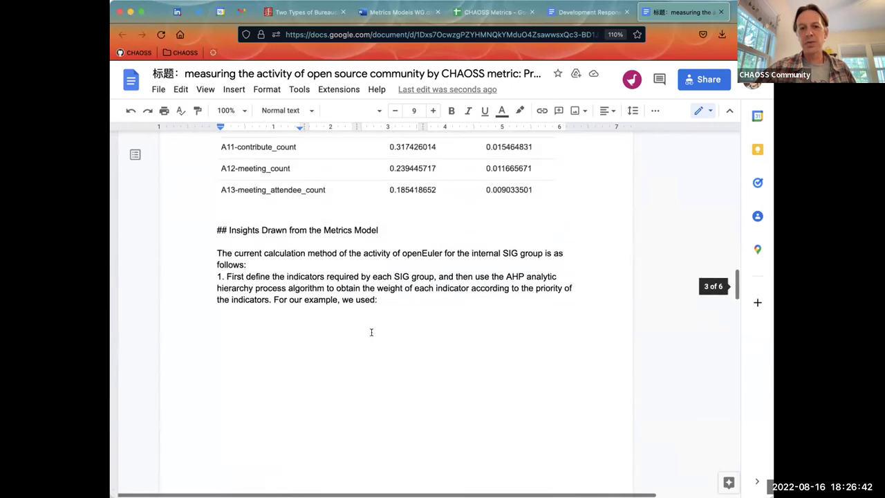
scroll(371, 333, "up", 5)
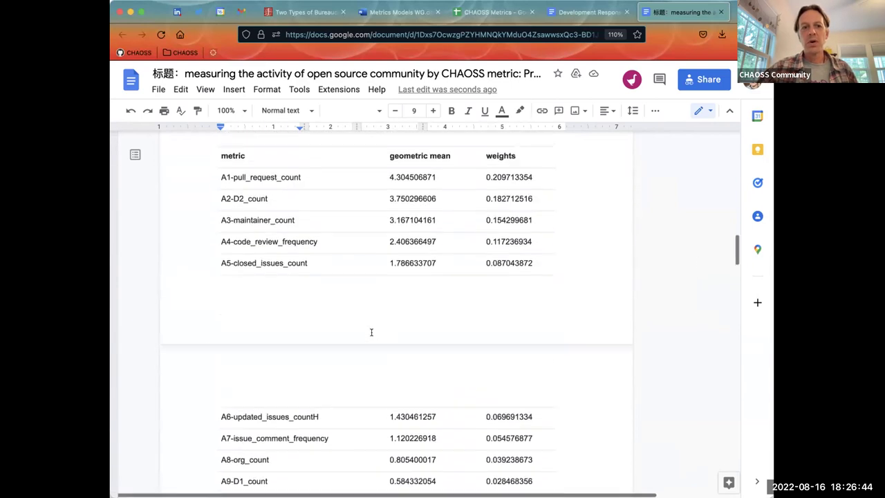
scroll(371, 333, "up", 15)
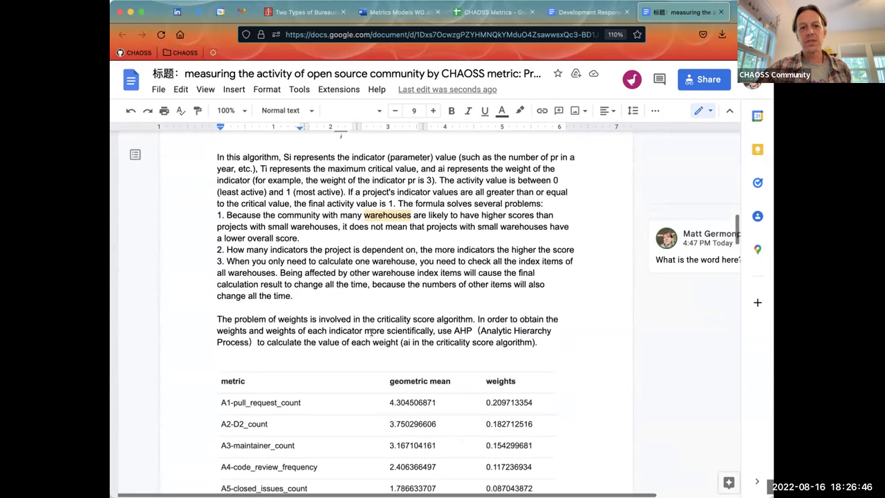
scroll(371, 332, "up", 1)
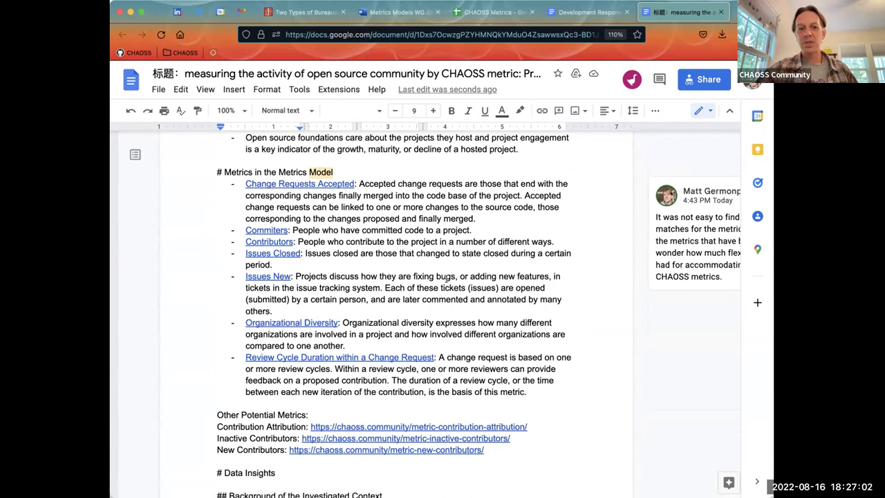
- Examine the D0_count, D1_count and D2_count rows of the parameter table and select the opensource.com link in the D1_count description
scroll(446, 278, "down", 10)
scroll(446, 279, "down", 15)
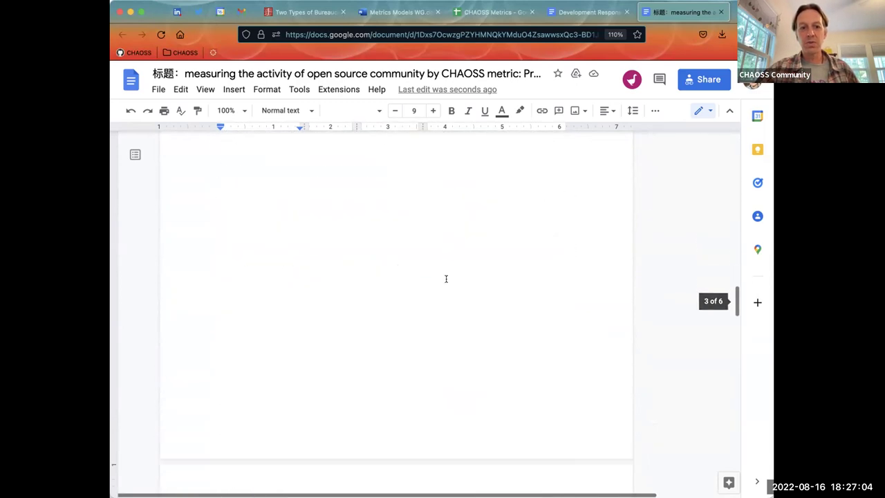
scroll(446, 278, "down", 3)
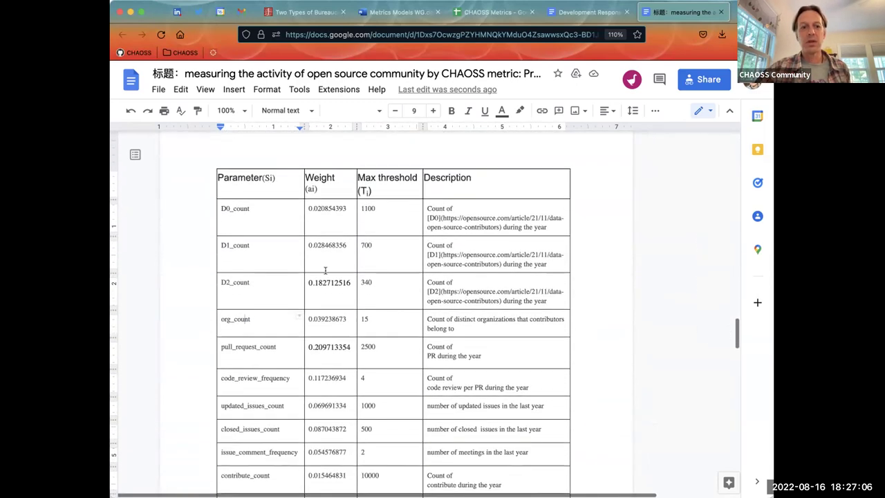
left_click(232, 208)
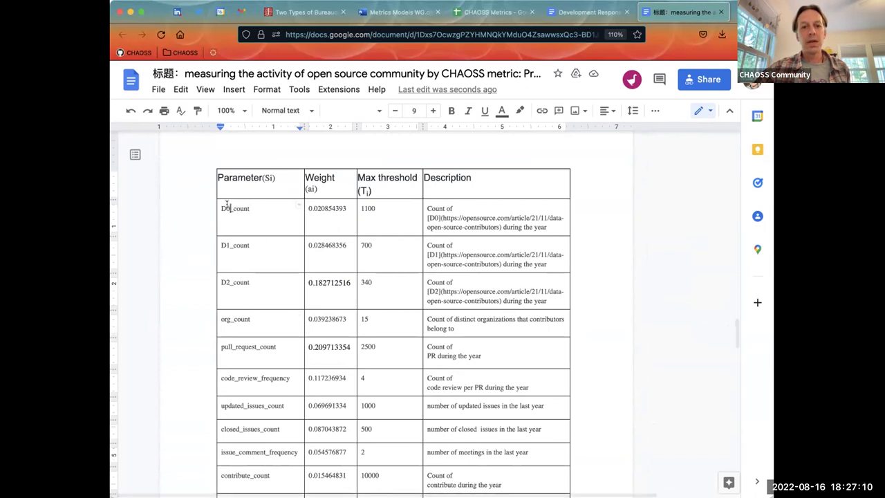
left_click(229, 246)
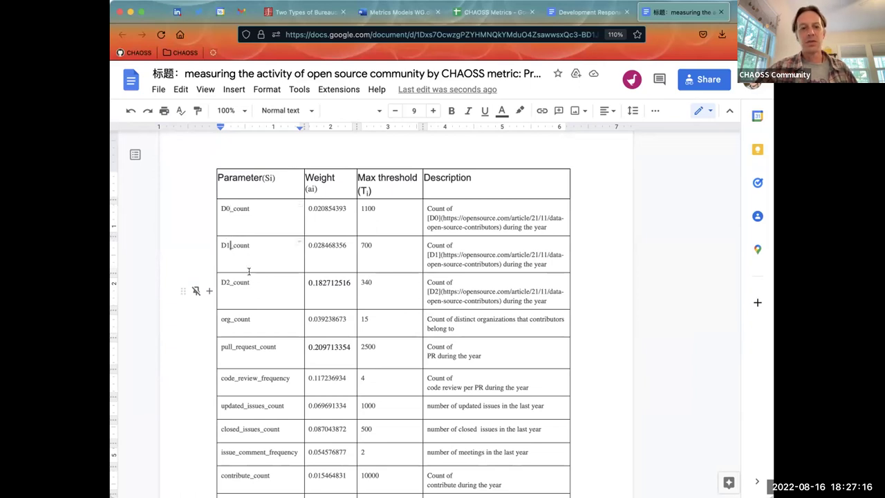
key("Down")
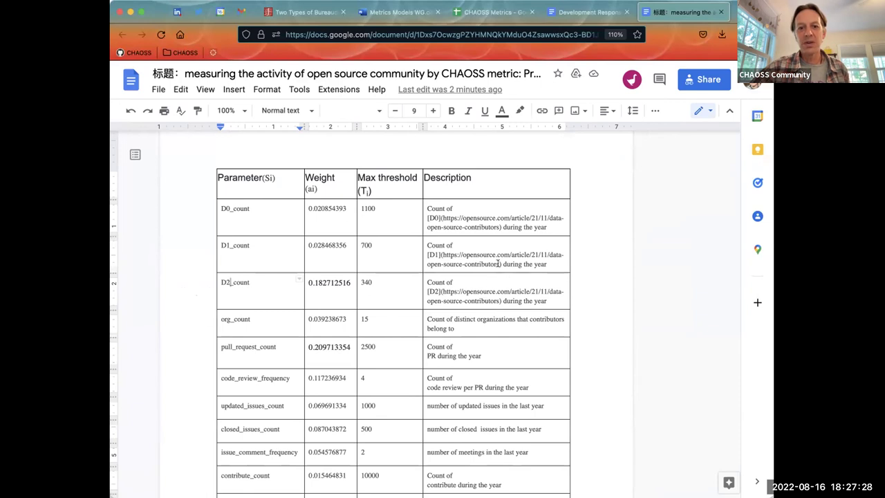
left_click_drag(499, 264, 445, 255)
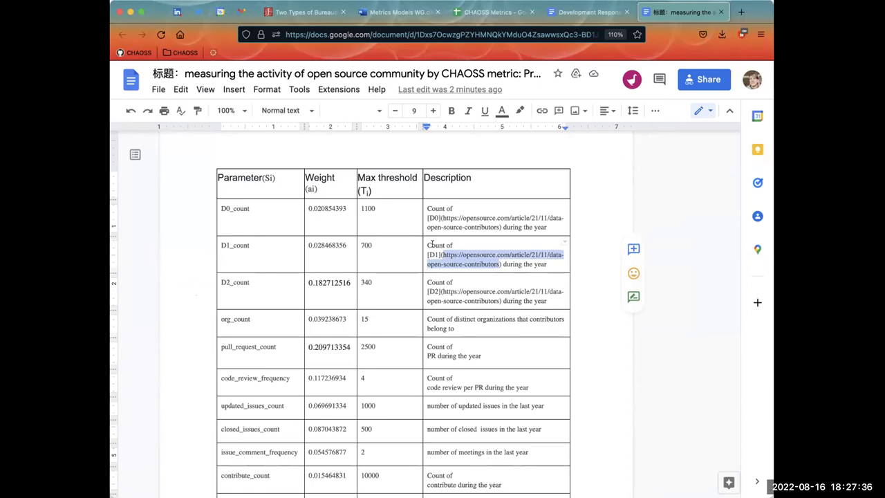
- Recheck the user stories and metrics list, and return to the D1_count description to clear the link selection
scroll(432, 243, "up", 15)
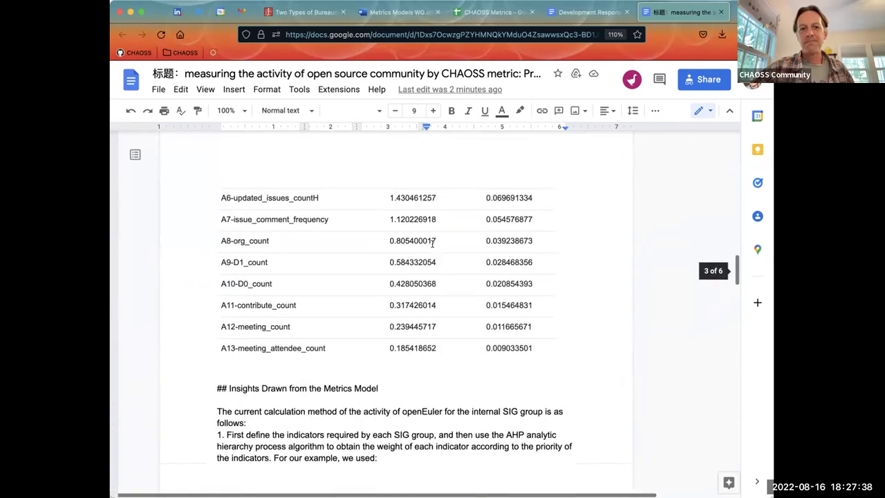
scroll(432, 243, "up", 20)
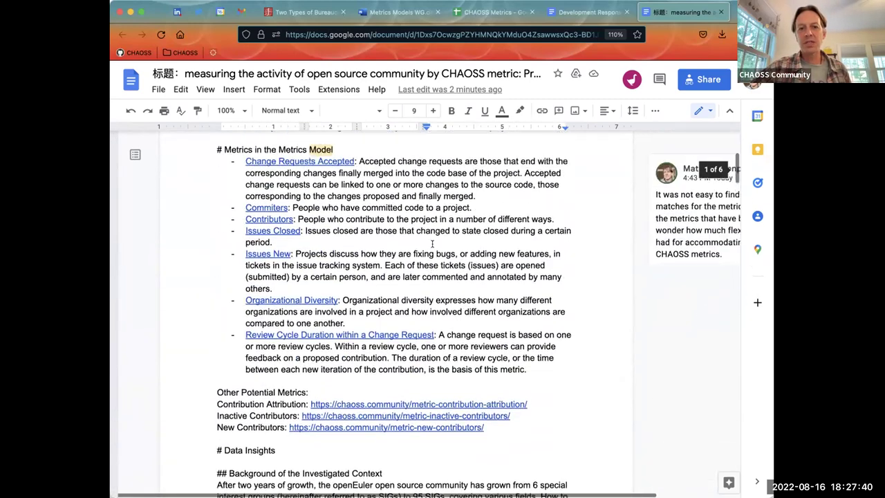
scroll(432, 243, "down", 3)
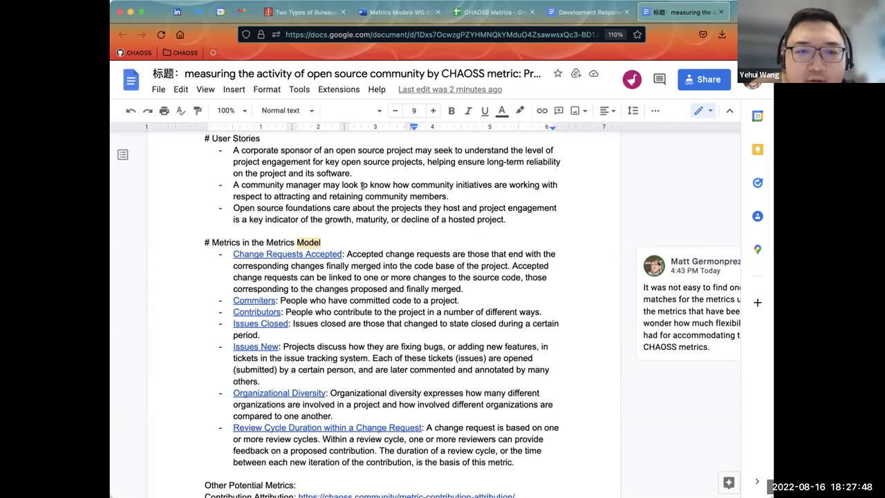
scroll(361, 185, "down", 20)
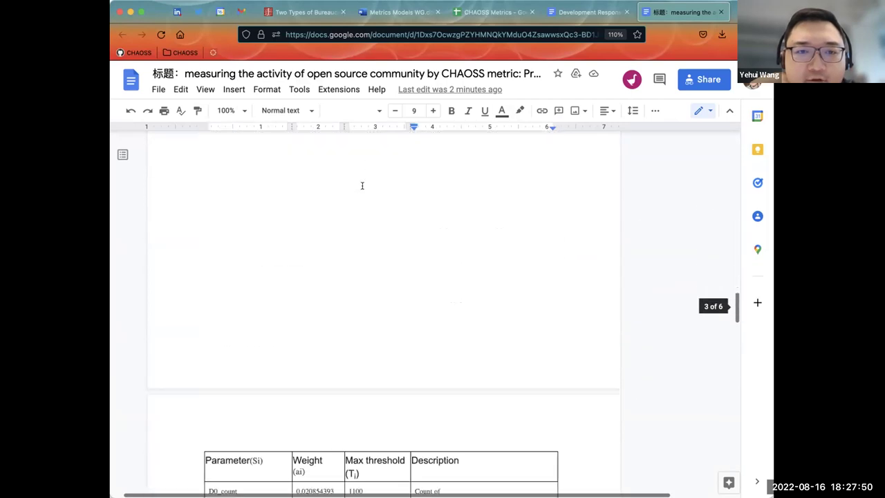
scroll(362, 186, "down", 3)
right_click(453, 323)
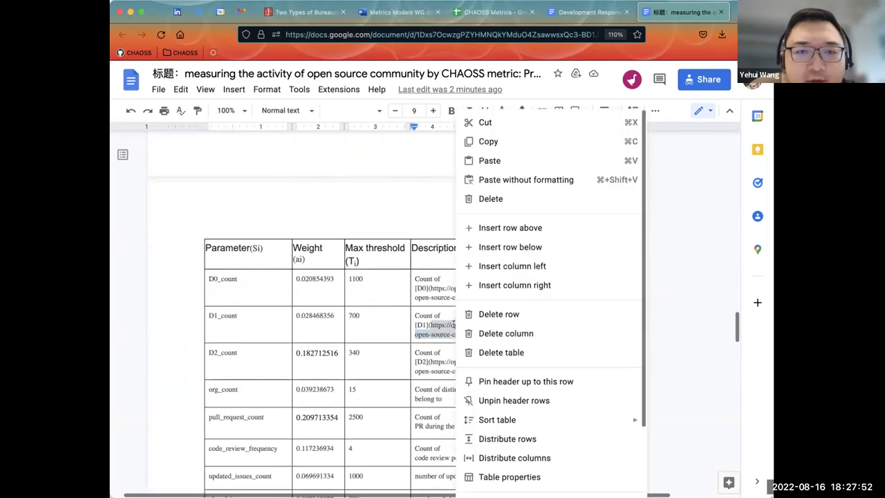
left_click(416, 324)
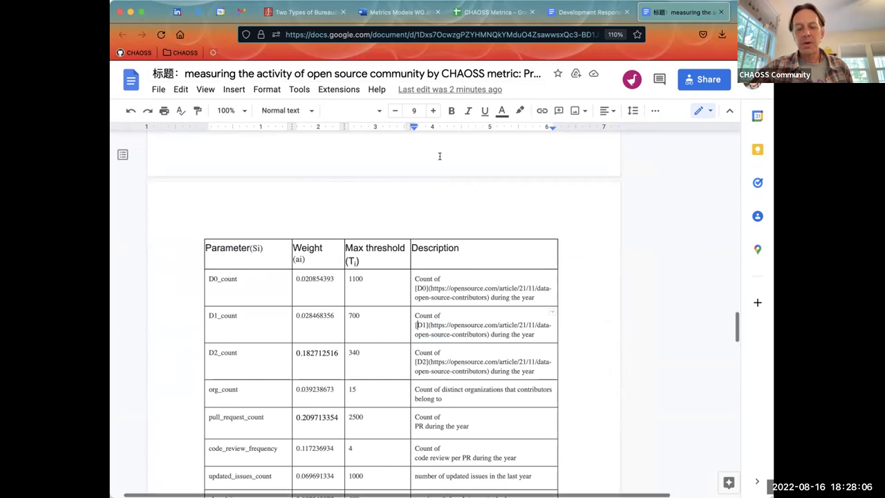
- Check the metrics and Data Insights heading in the Development Responsiveness document against the Project Engagement document's criticality score section
scroll(439, 156, "up", 15)
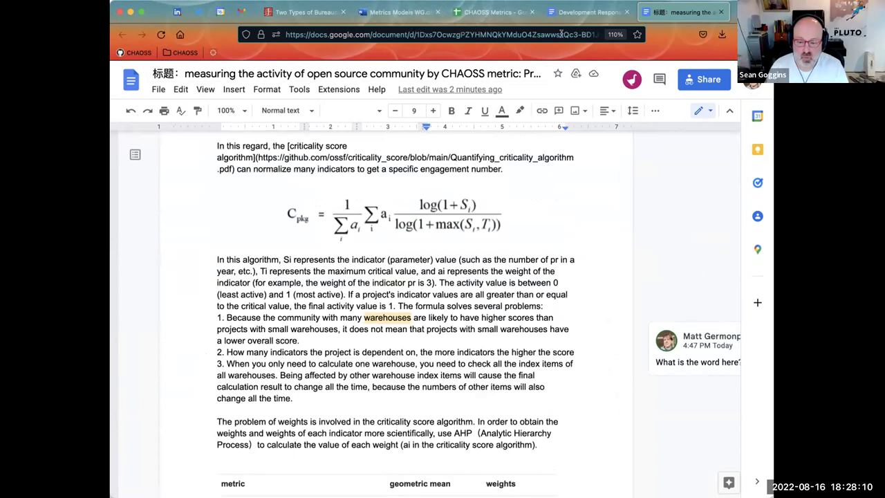
left_click(569, 14)
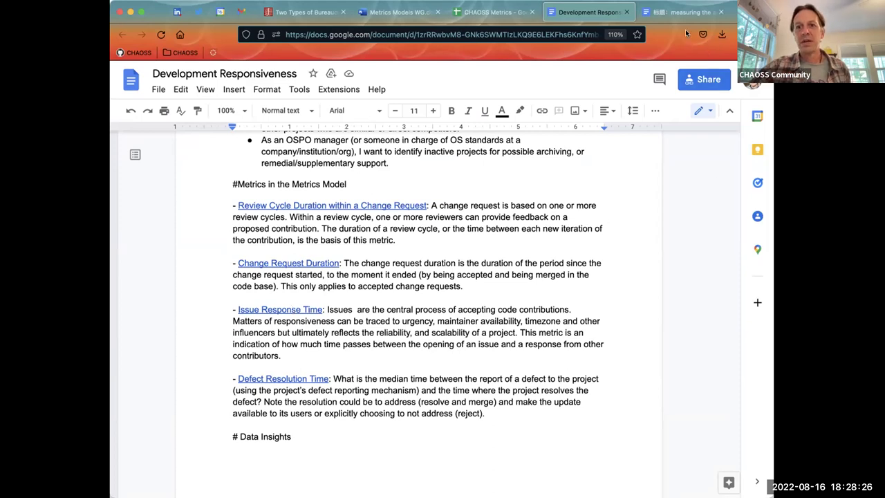
left_click(681, 12)
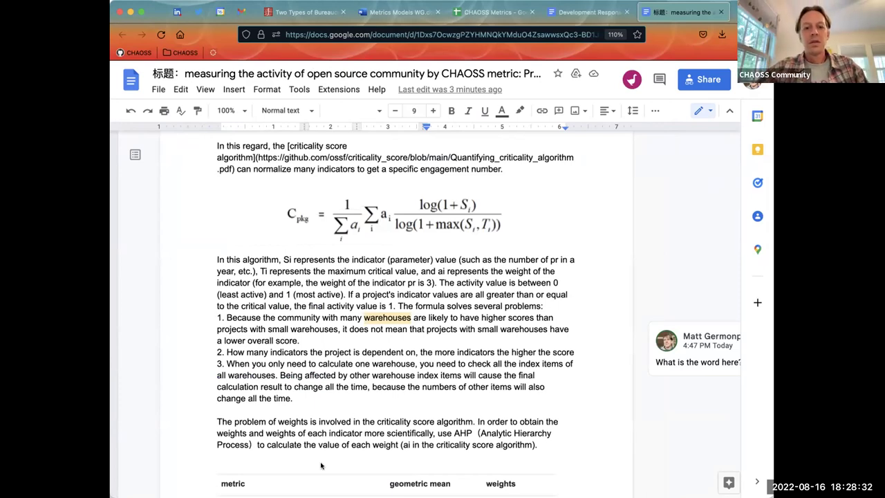
- Compare the Commiters and Contributors metrics with the D0_count, D1_count and D2_count parameters, highlighting both groups, and revisit the Insights section
scroll(355, 351, "up", 15)
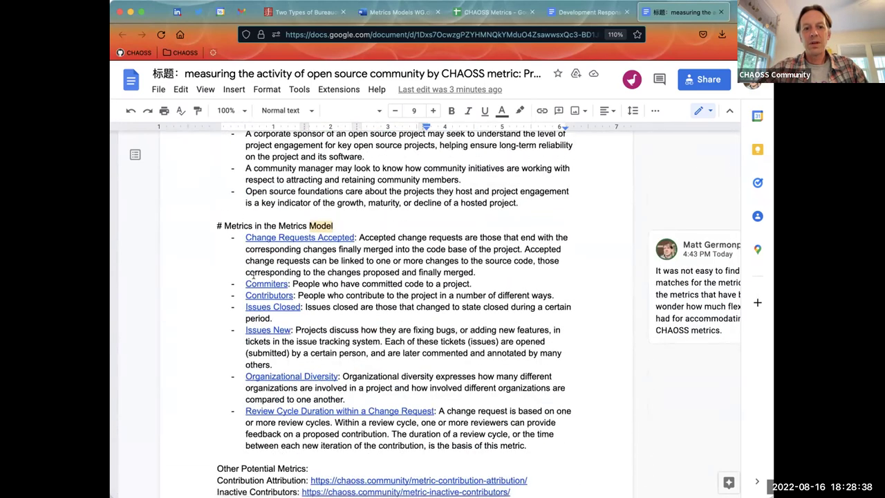
left_click_drag(242, 280, 347, 295)
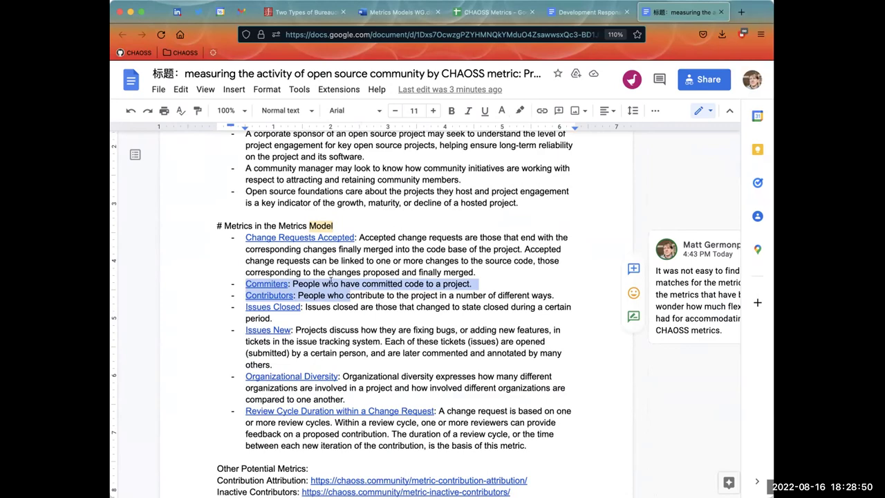
scroll(360, 300, "down", 20)
scroll(360, 299, "down", 15)
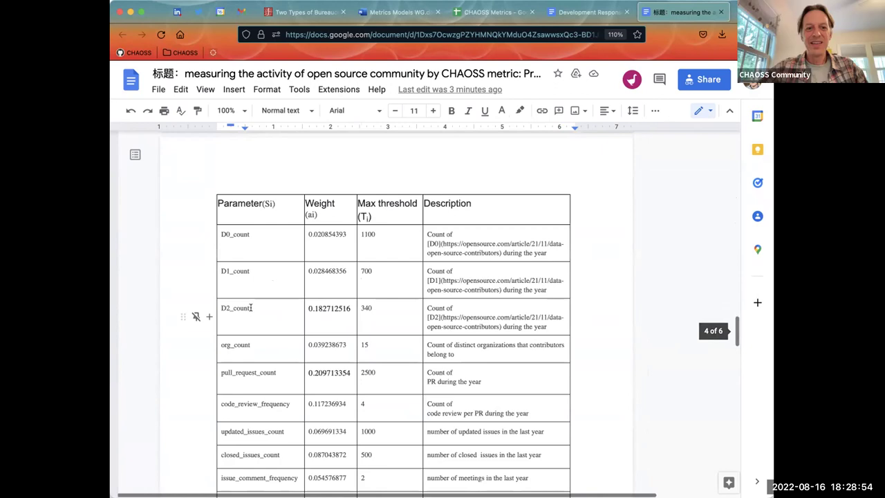
left_click_drag(251, 307, 224, 238)
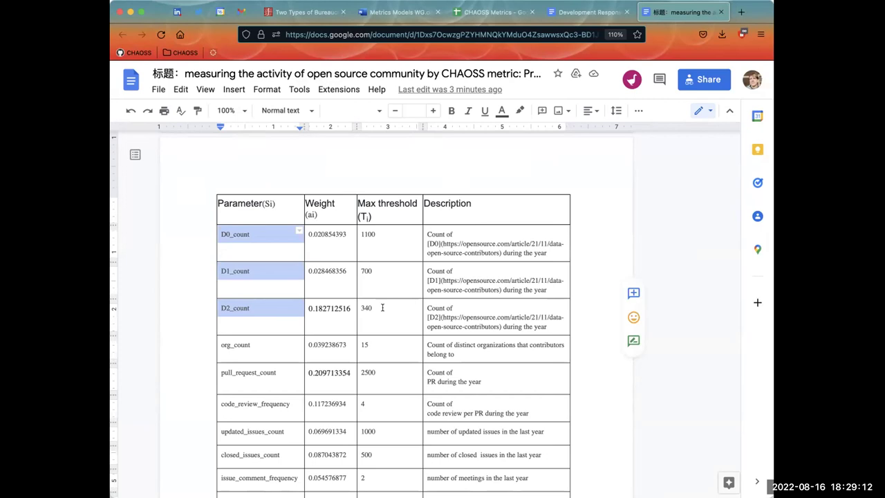
left_click(383, 308)
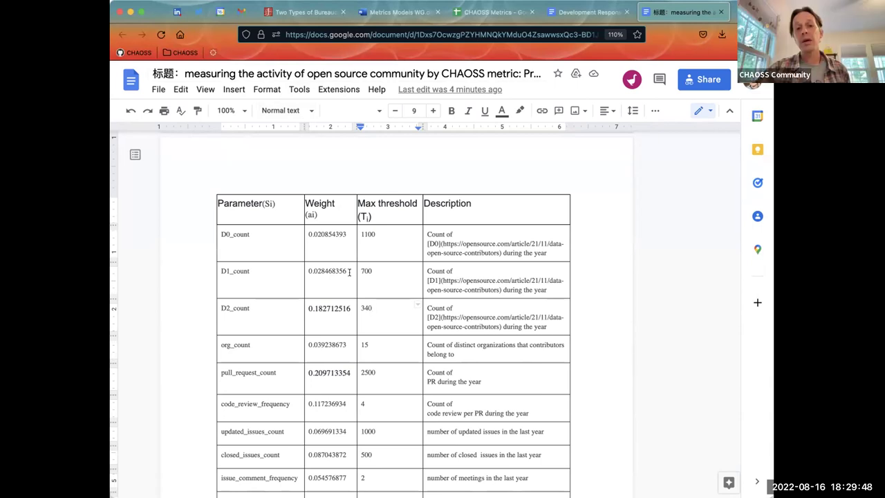
scroll(349, 272, "down", 15)
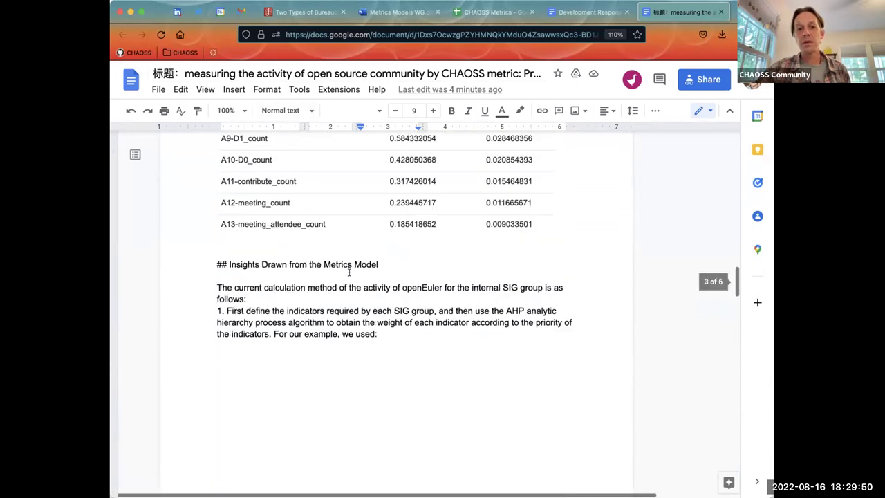
- Return to the metrics list in the Project Engagement document and highlight the Commiters and Contributors entries
scroll(349, 271, "up", 10)
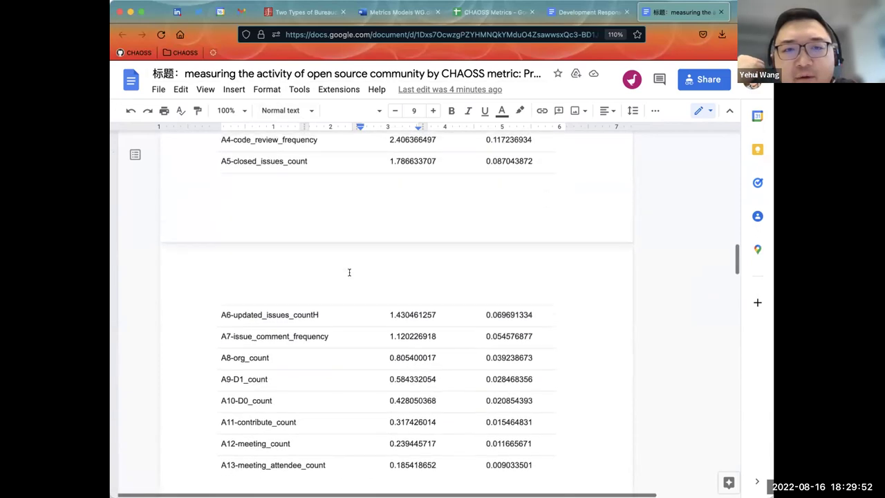
scroll(349, 272, "up", 10)
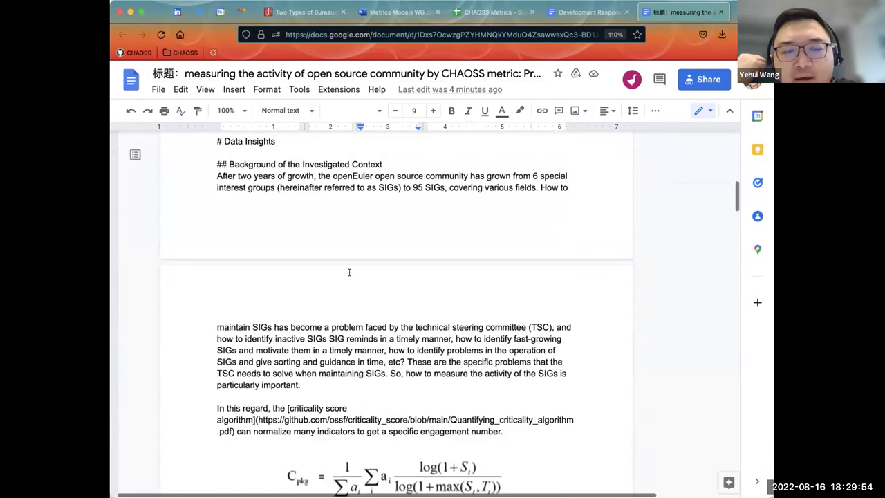
scroll(349, 272, "up", 2)
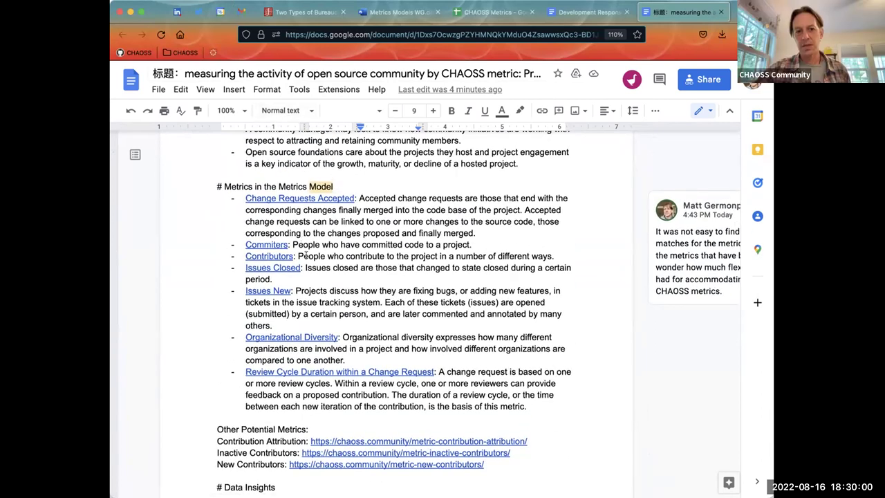
left_click_drag(562, 255, 238, 245)
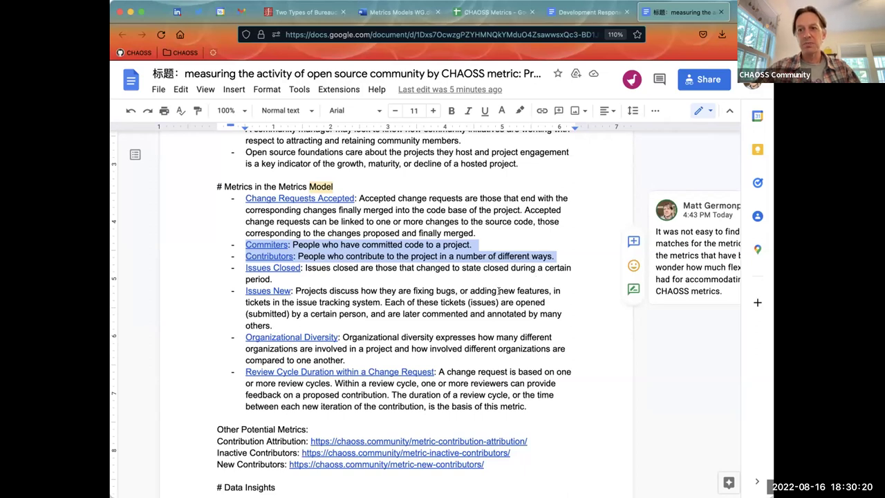
- Check the criticality score formula and metric weights table, and return to the metrics list to clear the Commiters and Contributors selection
scroll(496, 309, "down", 15)
scroll(496, 309, "down", 1)
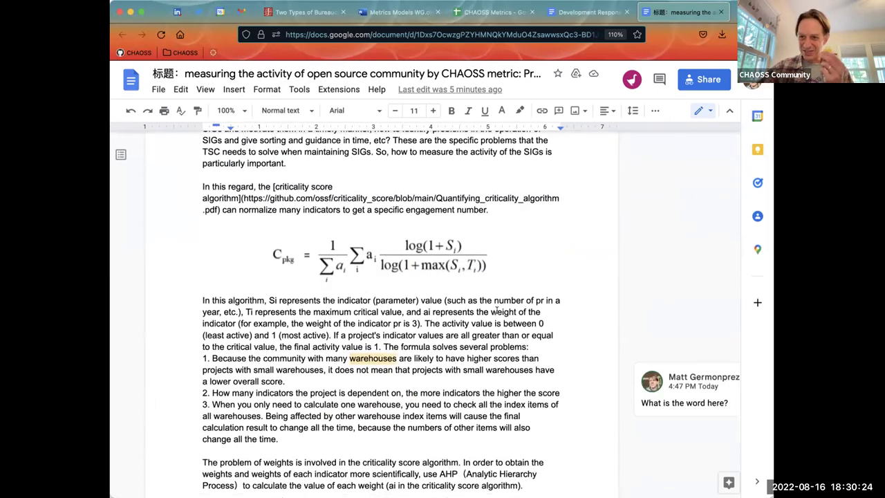
scroll(496, 311, "down", 5)
scroll(496, 311, "down", 1)
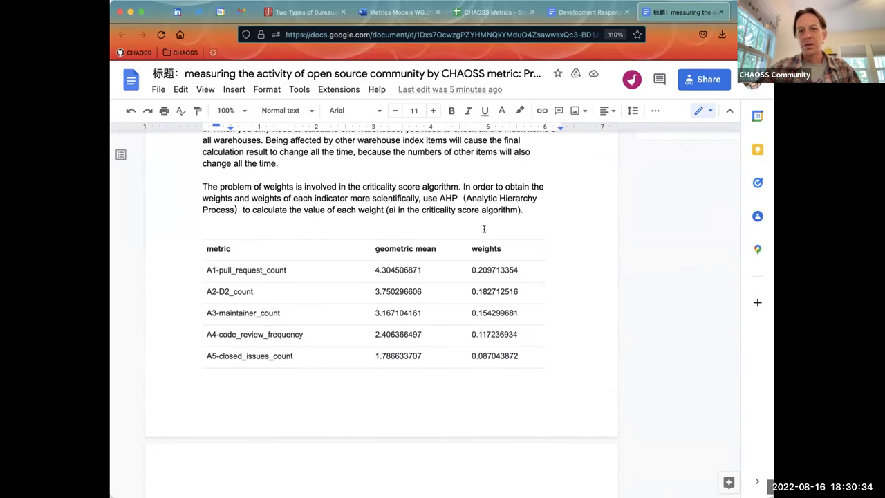
scroll(484, 228, "up", 5)
scroll(484, 229, "up", 12)
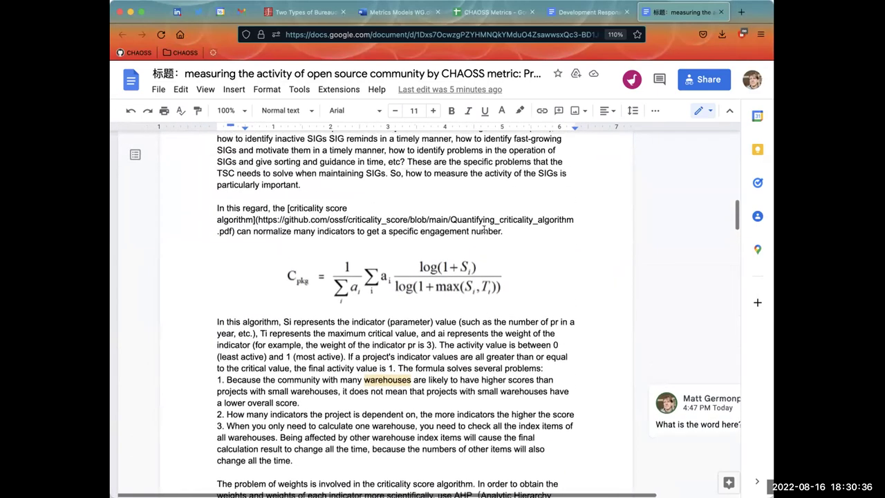
scroll(484, 229, "down", 2)
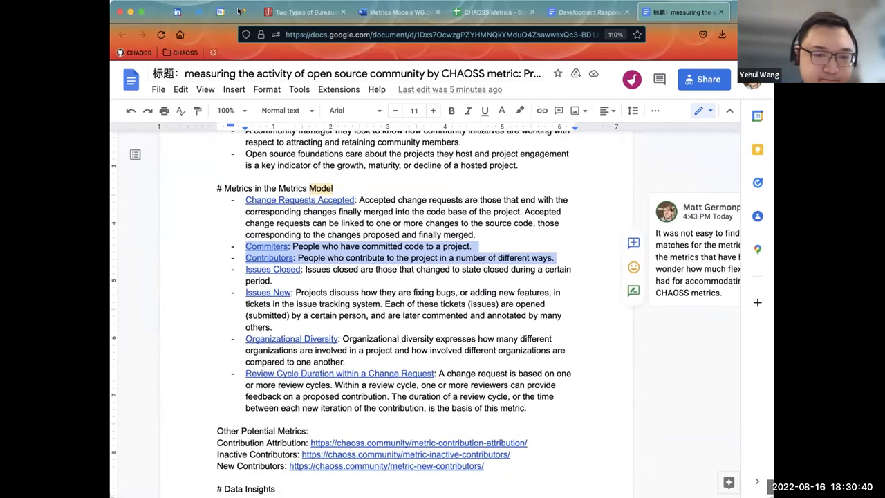
left_click(366, 239)
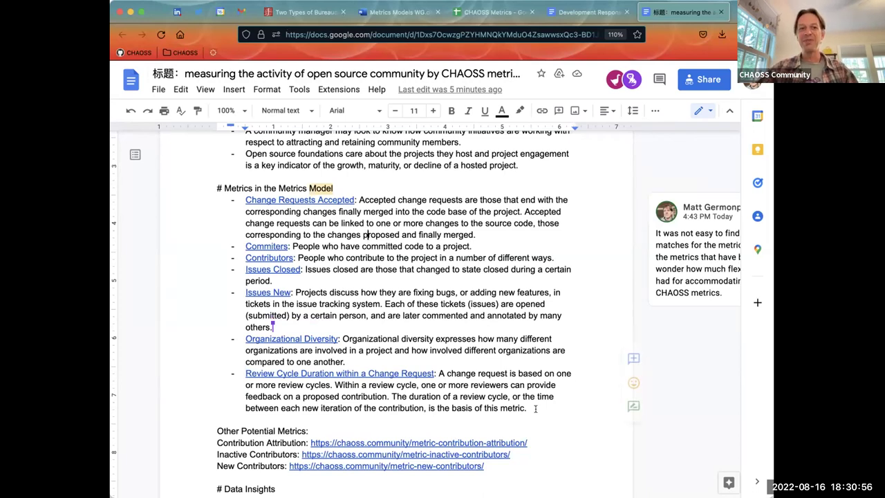
- Highlight the whole metrics list from Change Requests Accepted to Review Cycle Duration within a Change Request, and clear the highlight after reviewing it
left_click_drag(527, 409, 242, 200)
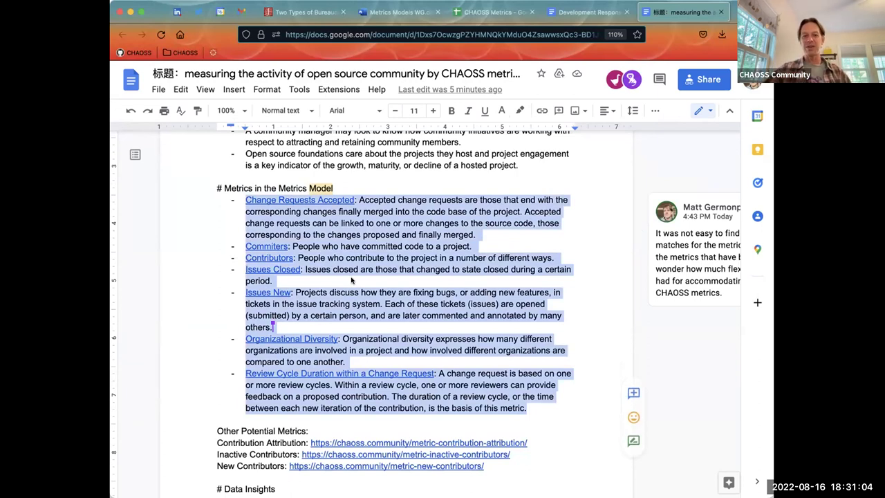
scroll(337, 292, "down", 10)
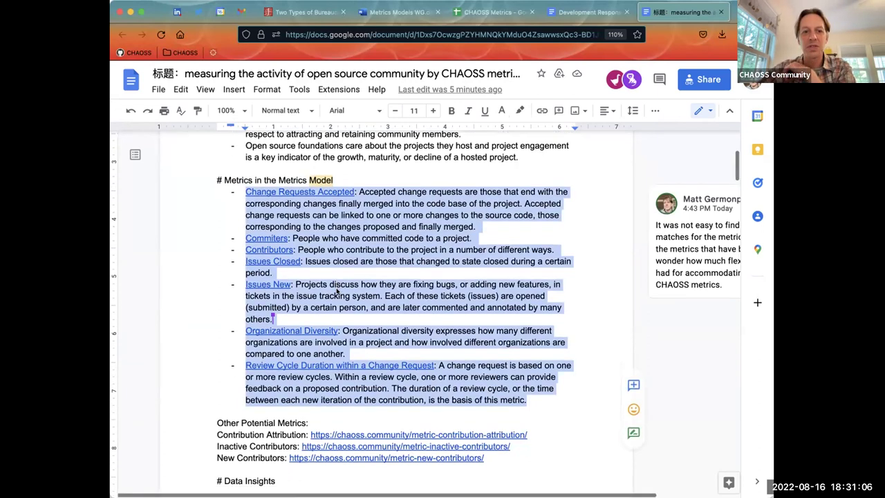
scroll(336, 291, "up", 11)
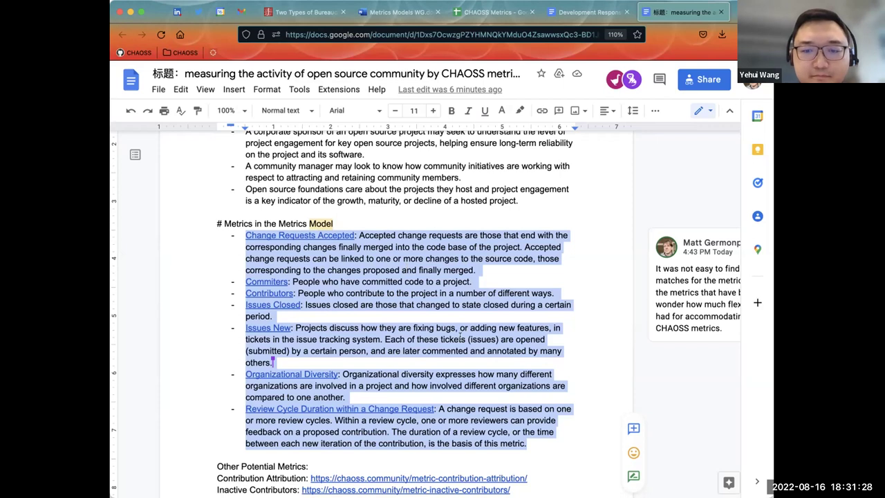
left_click(429, 314)
scroll(429, 313, "right", 3)
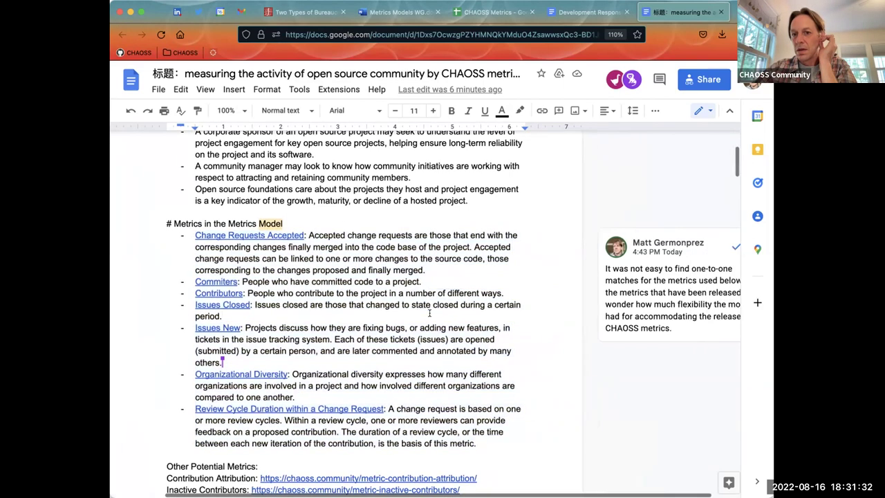
scroll(430, 313, "left", 2)
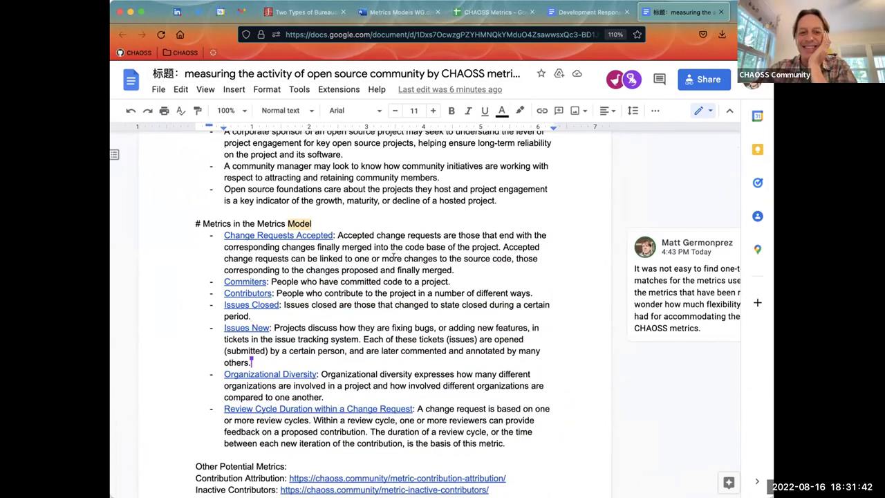
scroll(394, 256, "down", 1)
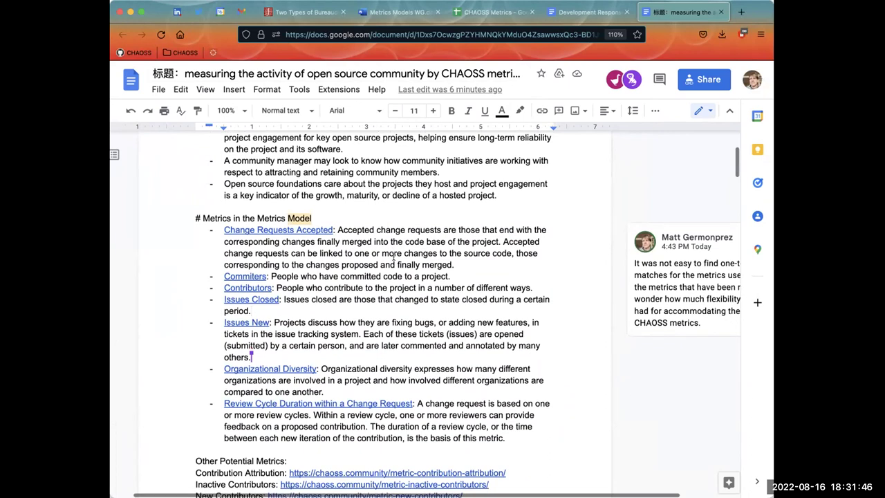
- Examine the geometric mean and weights table from A1-pull_request_count to A13-meeting_attendee_count and the Insights Drawn from the Metrics Model section
scroll(394, 256, "up", 4)
scroll(394, 256, "down", 5)
scroll(394, 256, "down", 15)
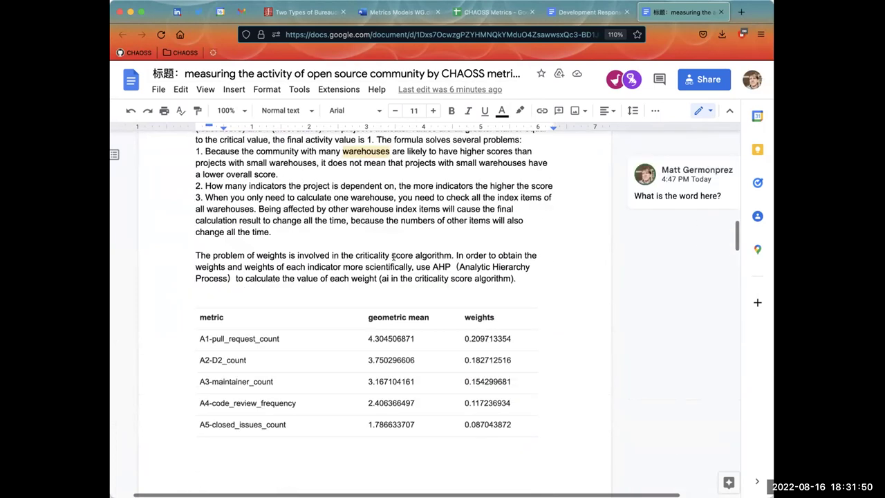
scroll(393, 257, "down", 5)
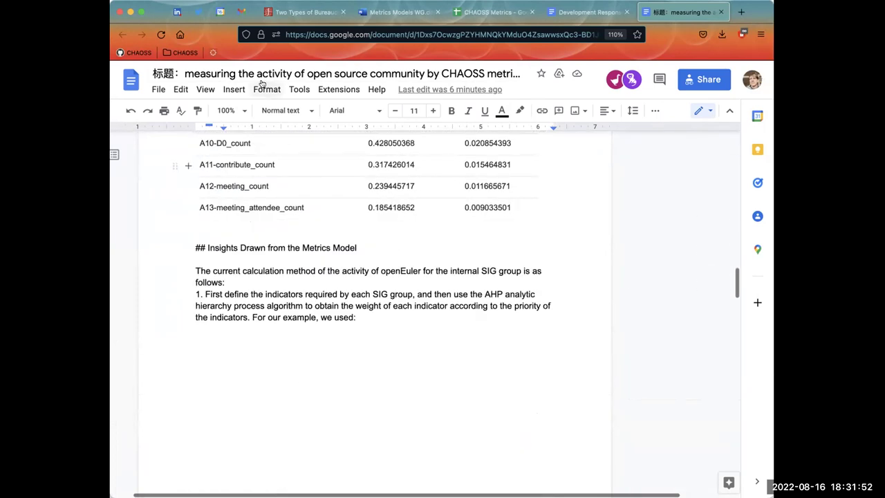
scroll(337, 253, "up", 2)
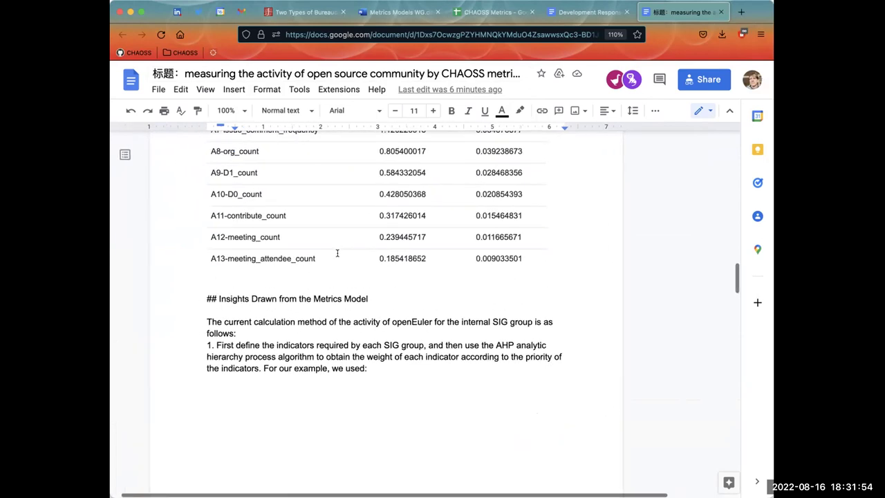
scroll(338, 253, "down", 3)
scroll(338, 253, "up", 10)
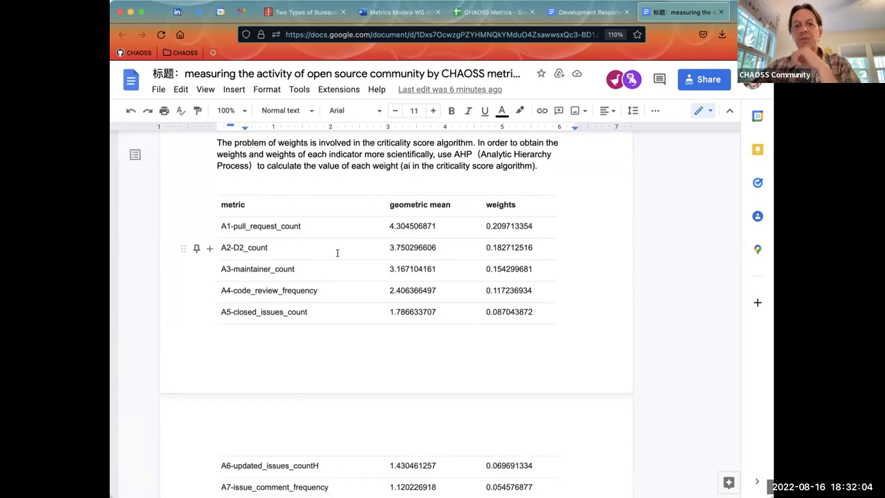
scroll(338, 253, "down", 2)
scroll(338, 253, "down", 7)
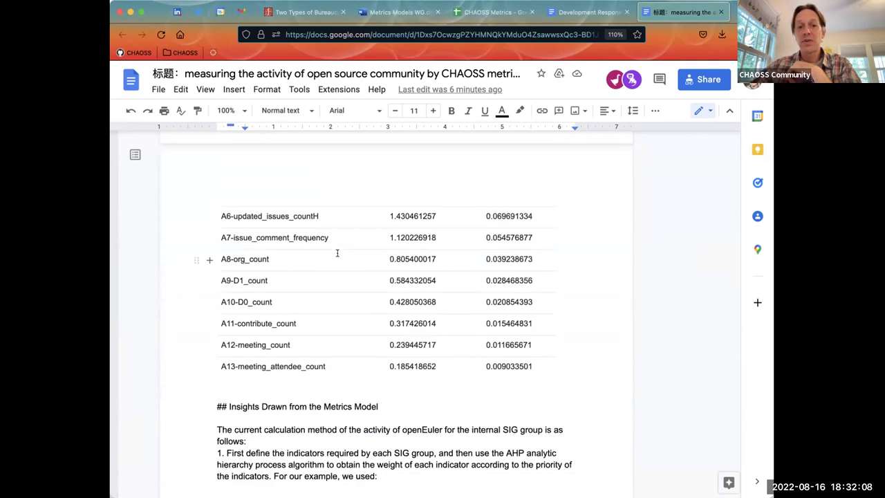
scroll(338, 253, "down", 1)
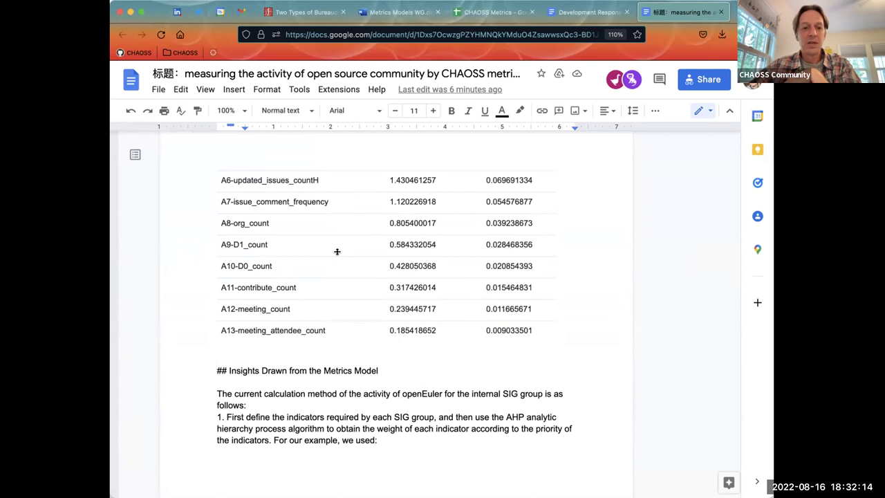
scroll(337, 251, "down", 1)
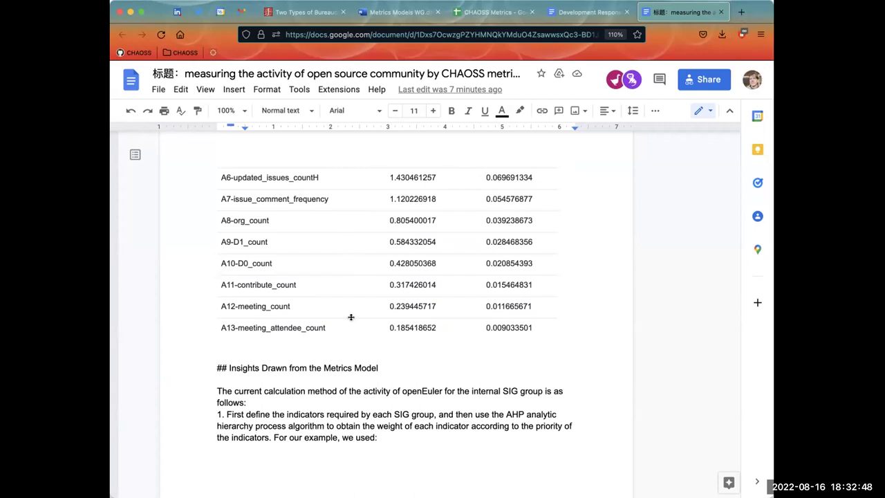
scroll(350, 316, "down", 1)
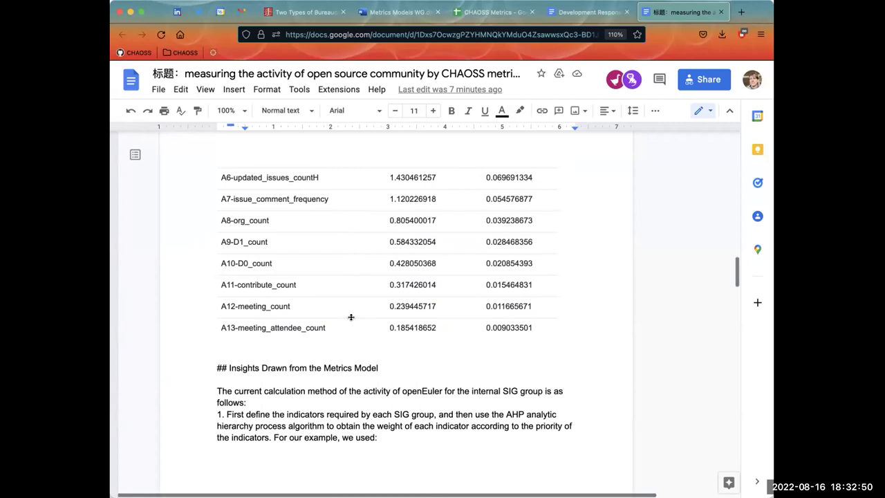
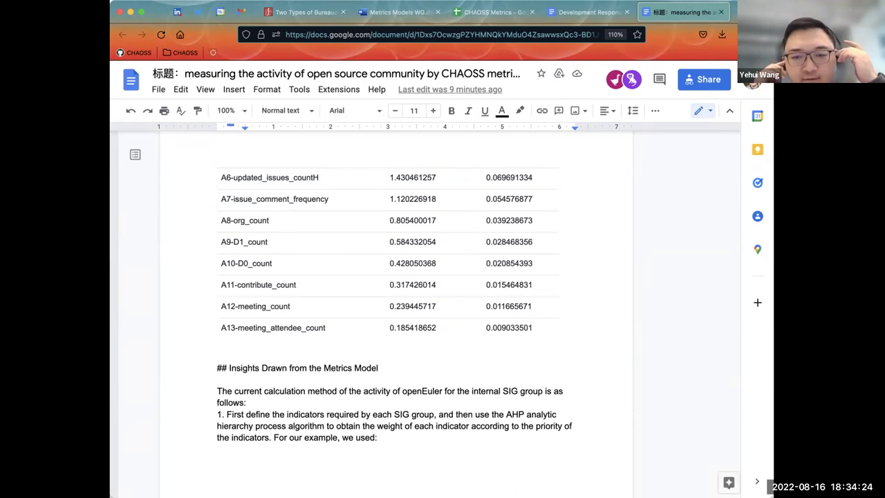
- Review the Active SIG (top 10) chart and the SIG activity graph below the parameter table
scroll(421, 262, "down", 15)
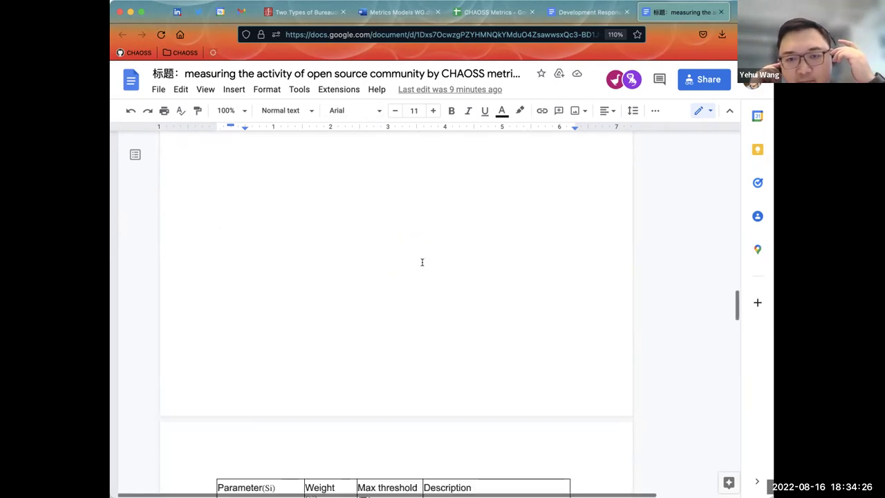
scroll(421, 262, "down", 15)
scroll(421, 262, "up", 3)
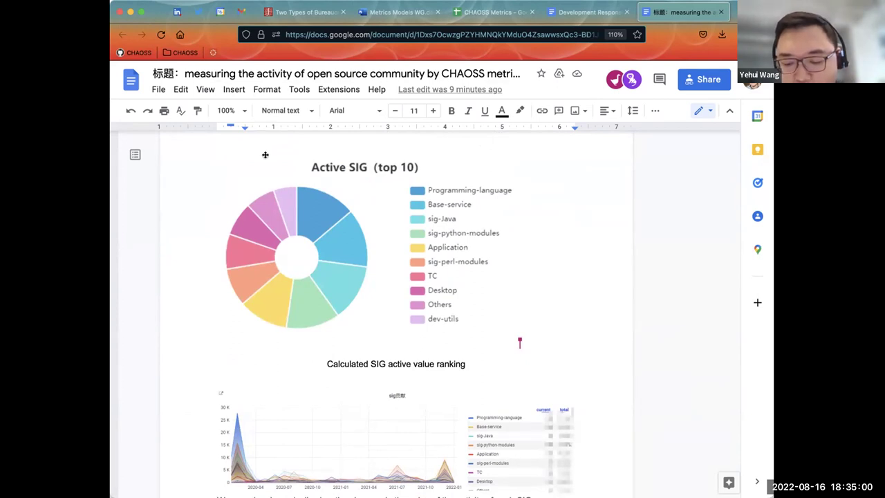
scroll(215, 222, "down", 1)
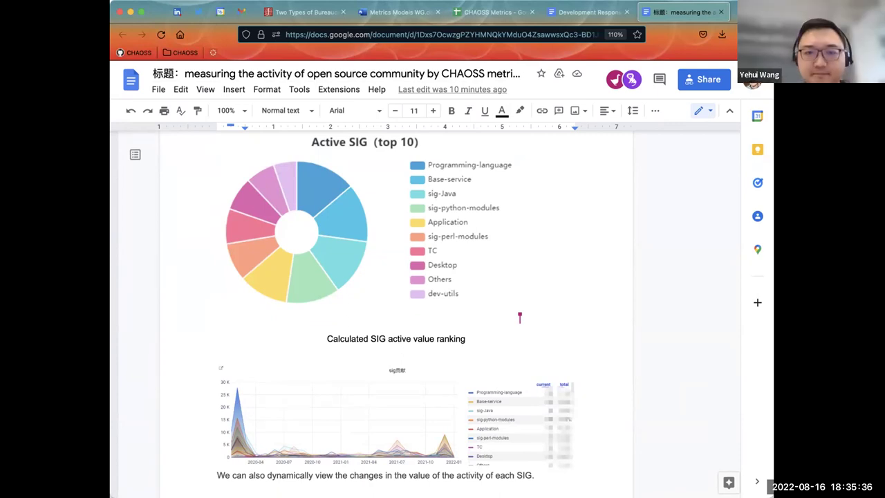
- Go back over the second calculation step and the criticality score algorithm explanation in the Data Insights section
scroll(384, 257, "up", 5)
scroll(385, 256, "up", 12)
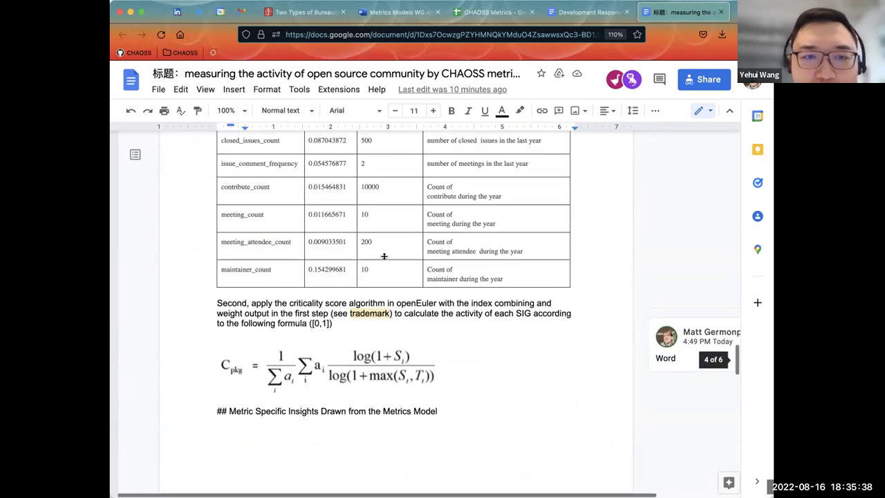
scroll(385, 256, "up", 5)
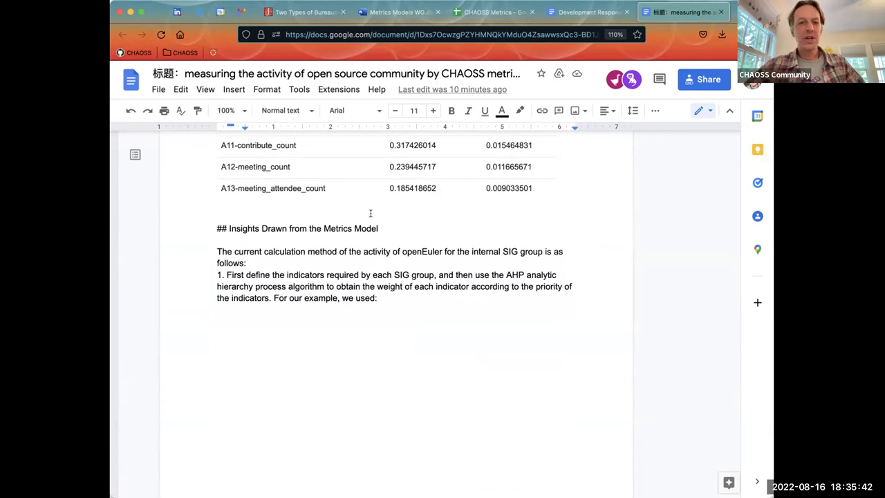
scroll(369, 213, "up", 9)
scroll(371, 214, "up", 8)
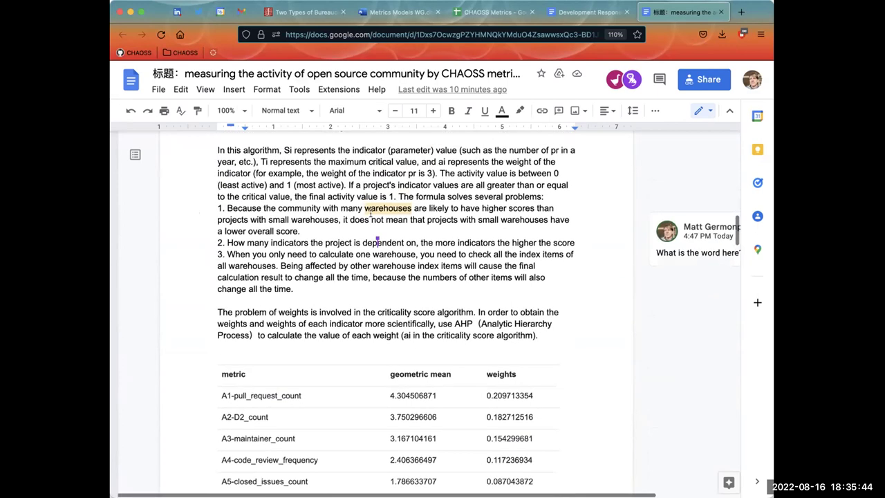
scroll(370, 214, "down", 10)
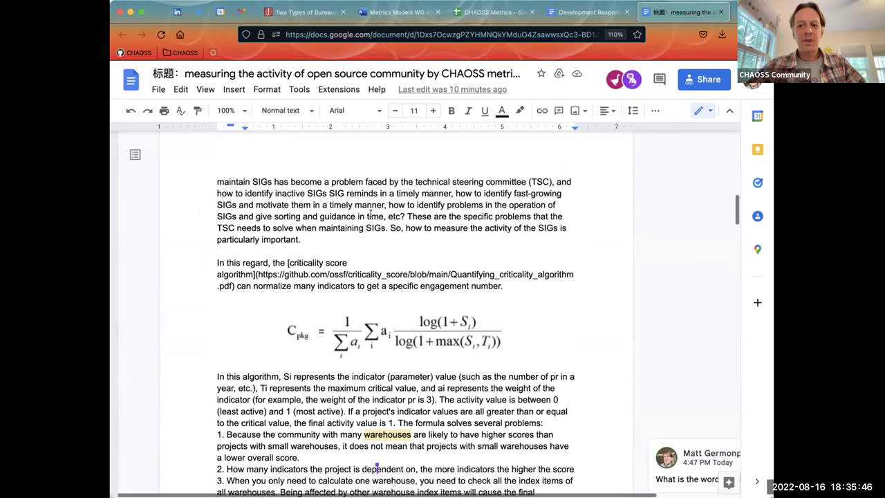
- Compare the metric weights table with the parameter table rows from D0_count to maintainer_count
scroll(370, 211, "down", 10)
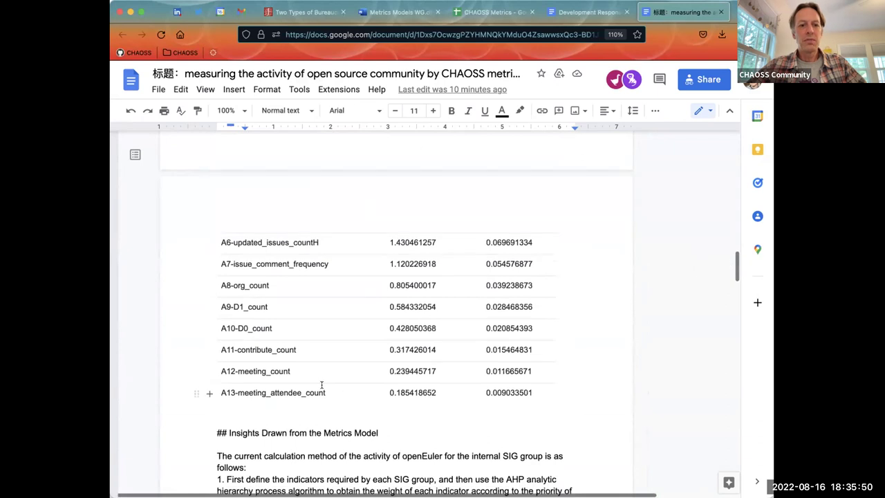
scroll(321, 386, "down", 15)
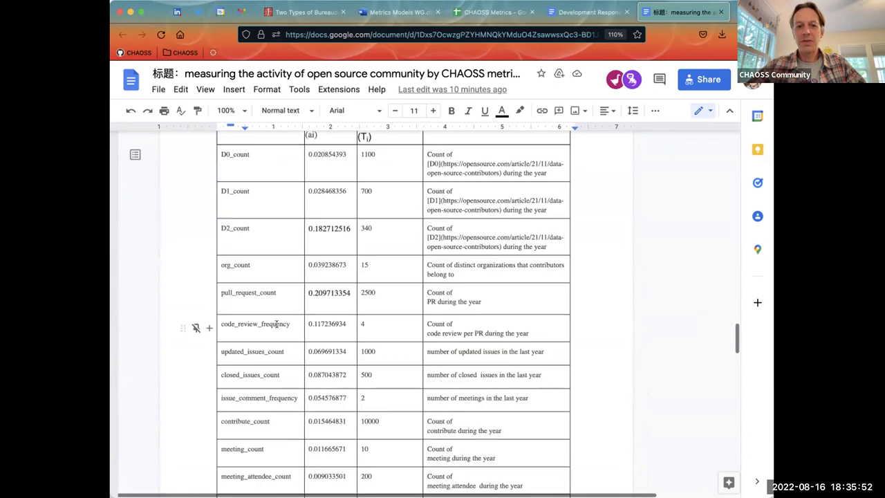
scroll(277, 324, "down", 3)
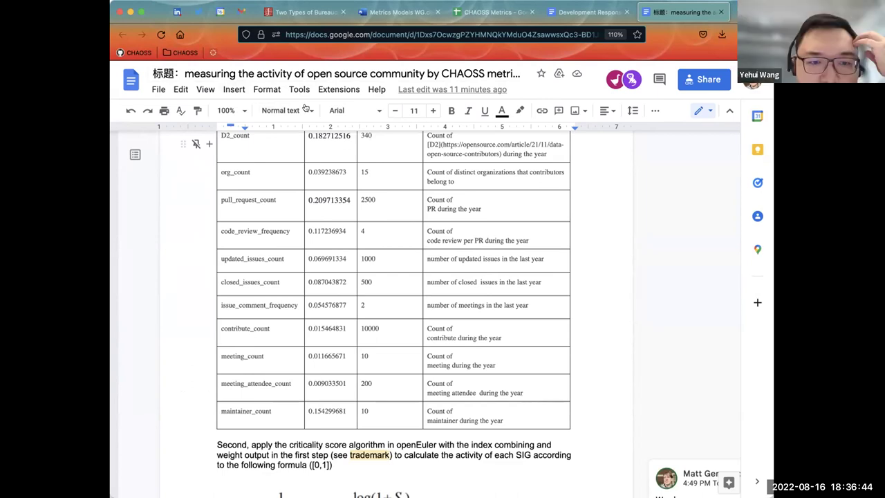
scroll(328, 163, "up", 10)
scroll(328, 163, "up", 15)
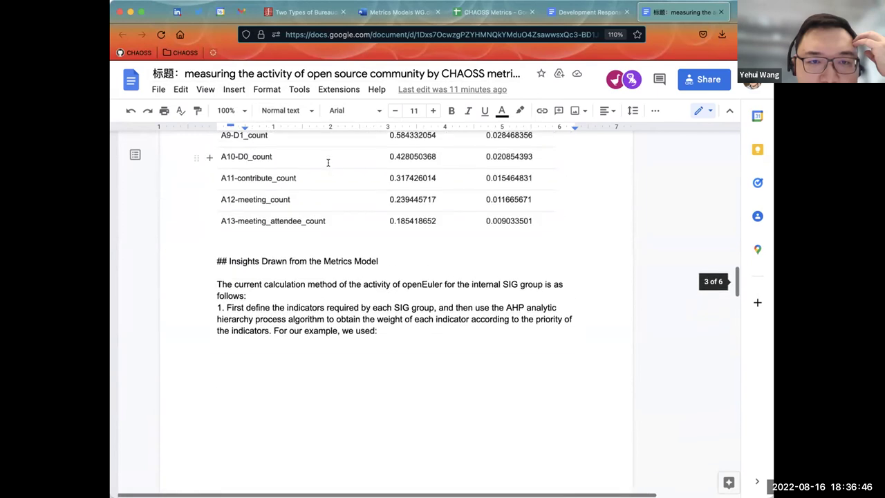
- Comment on the meeting_count and meeting_attendee_count rows of the parameter table: "Some of these metrics will have to be built."
scroll(328, 163, "up", 5)
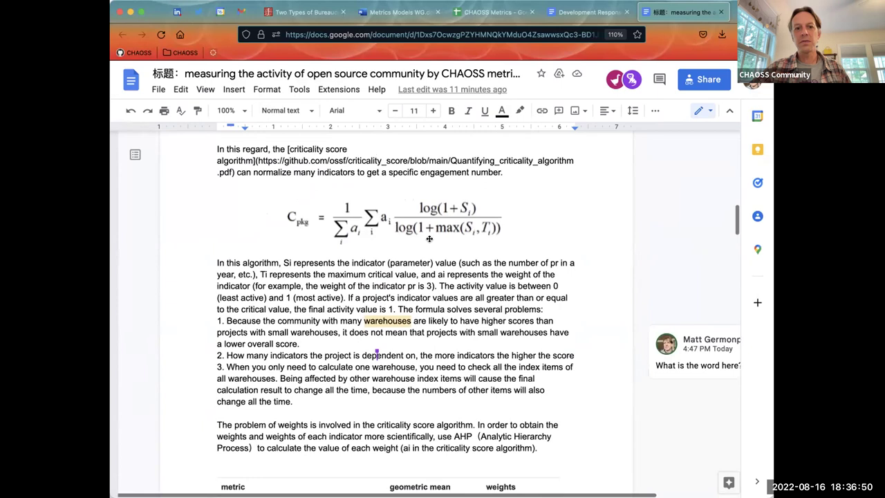
scroll(429, 240, "down", 10)
scroll(429, 239, "down", 12)
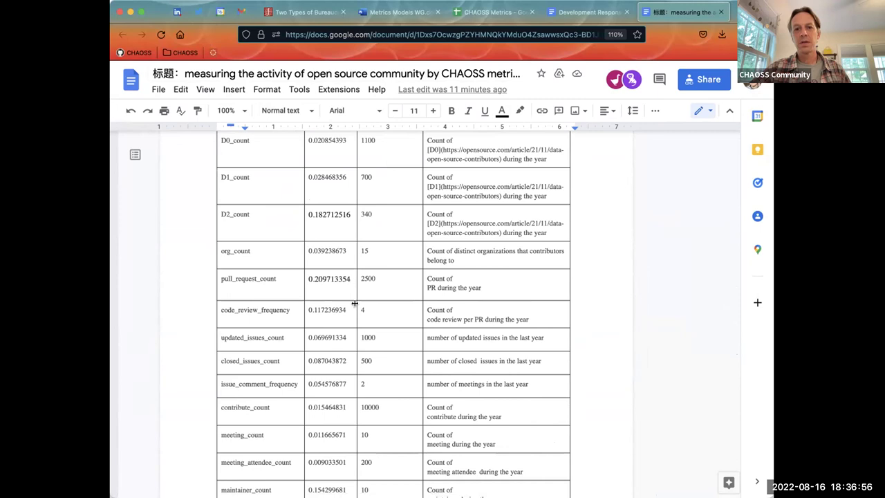
scroll(354, 302, "down", 2)
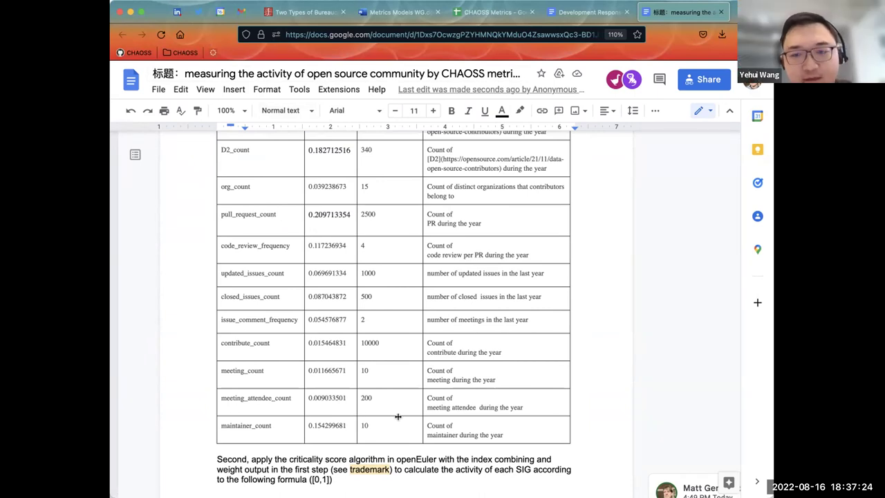
left_click_drag(544, 408, 215, 377)
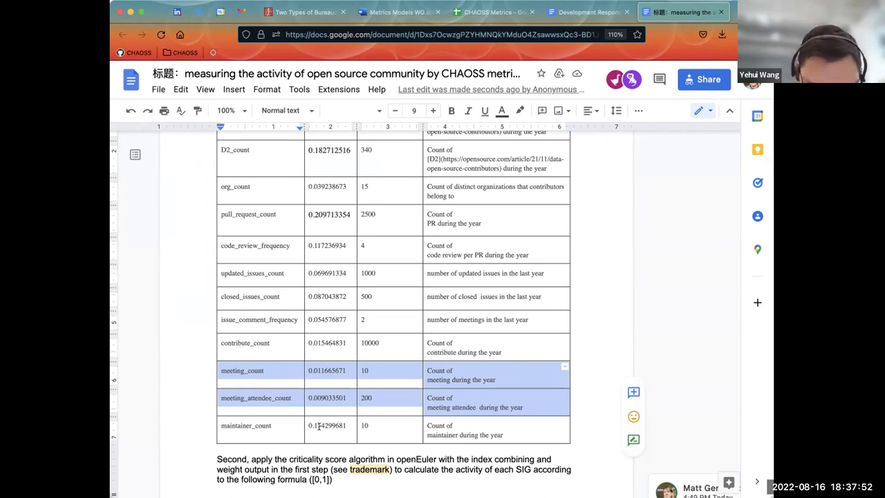
left_click(542, 110)
type("Some of")
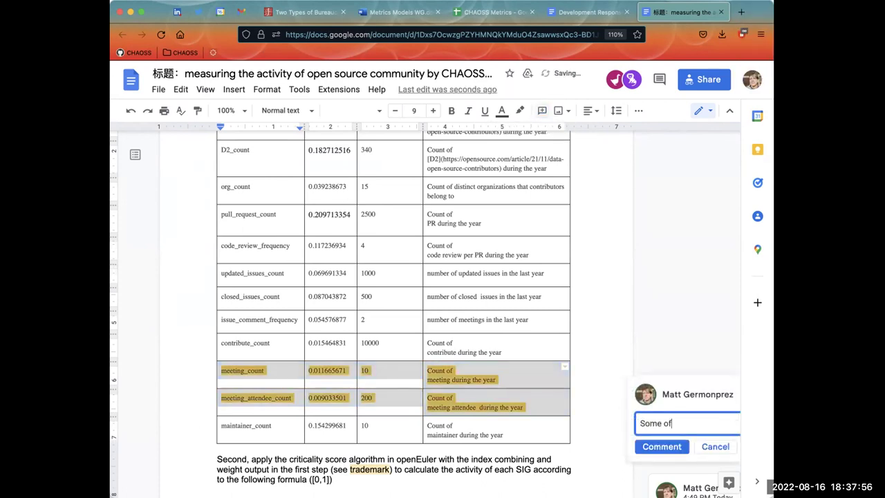
type(" these metrics")
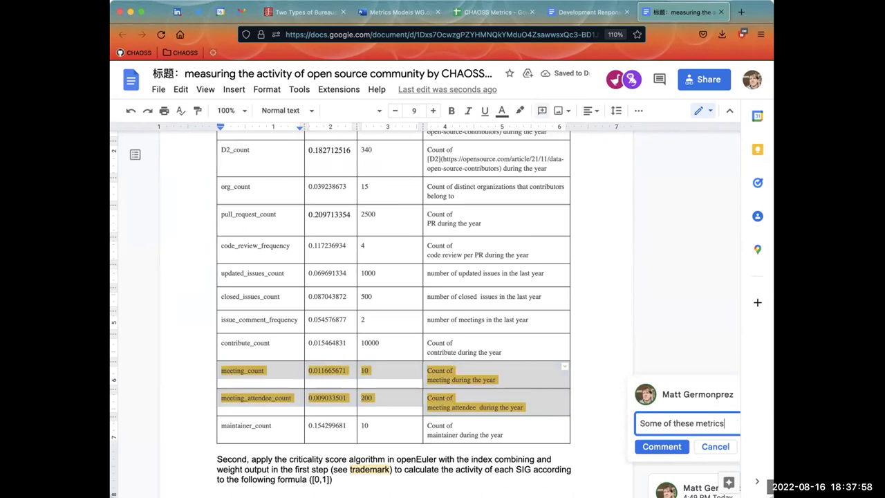
type(" will have to be")
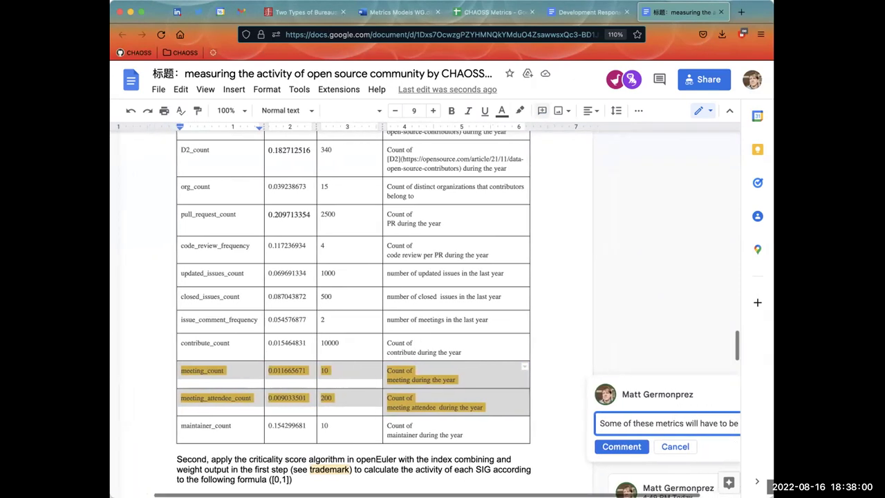
type(" build")
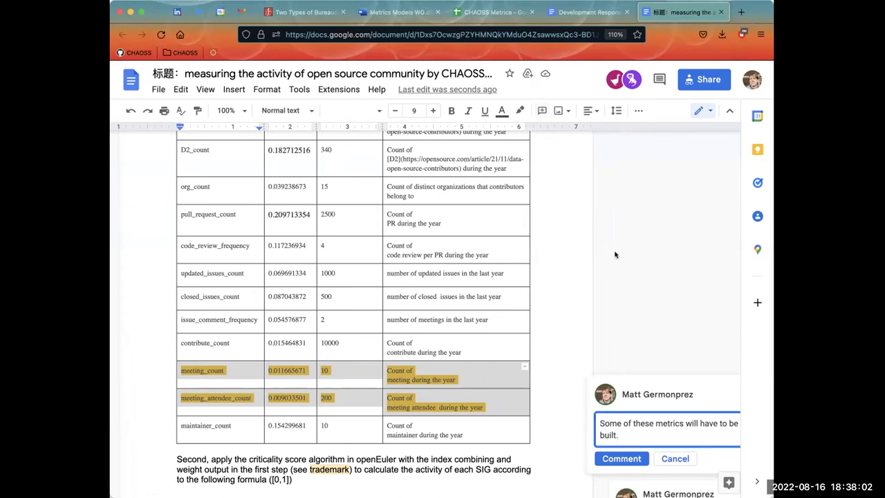
left_click(614, 456)
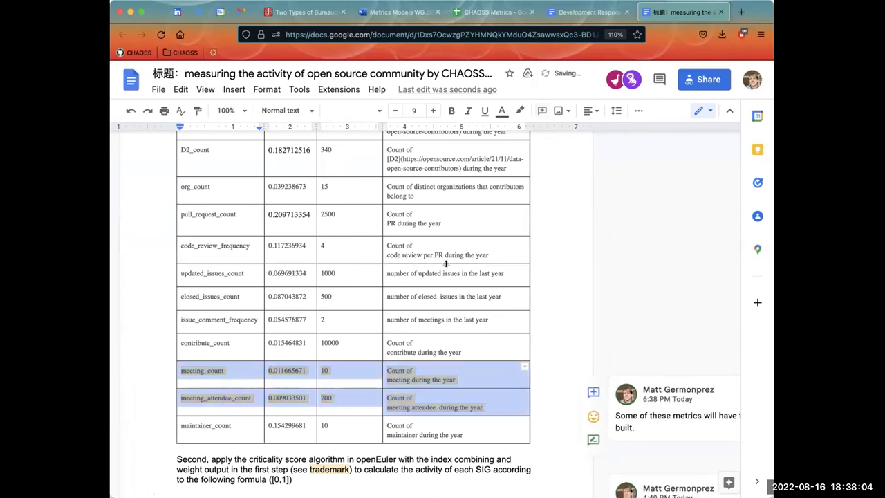
left_click(467, 269)
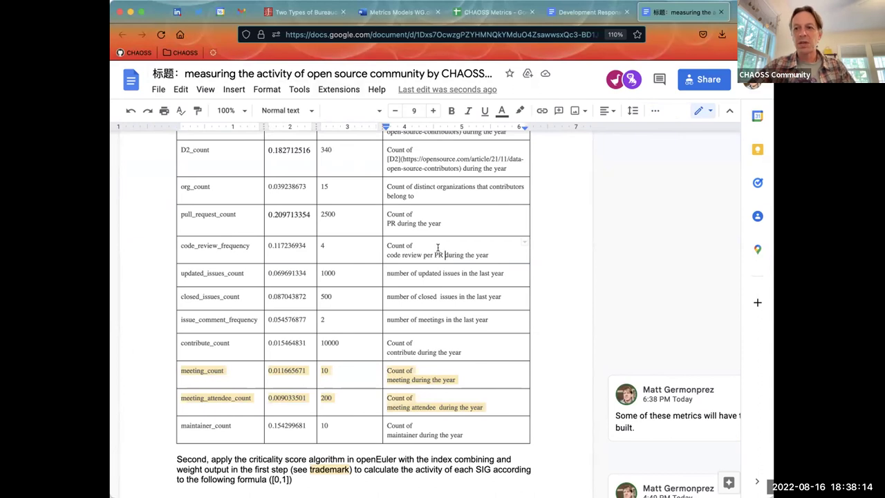
left_click(431, 296)
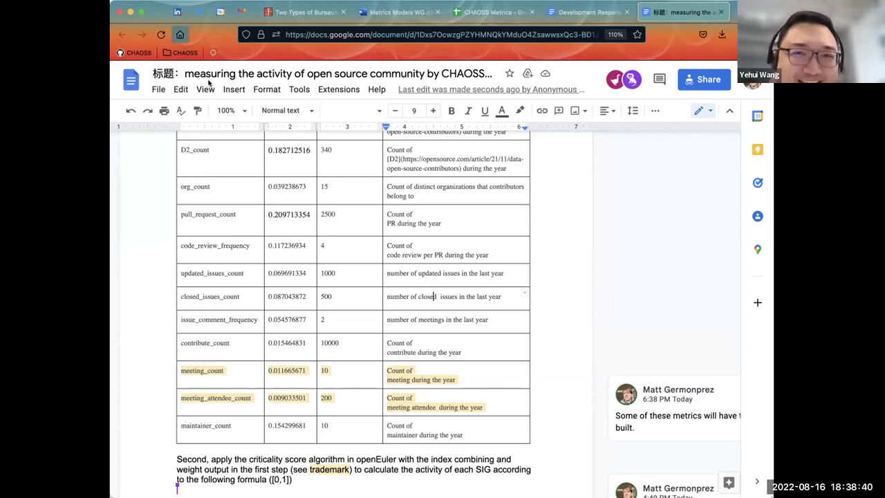
- Reply to the comment on the meeting metrics with "Common WG. Yay!" and a note naming the member going to do this
left_click(662, 427)
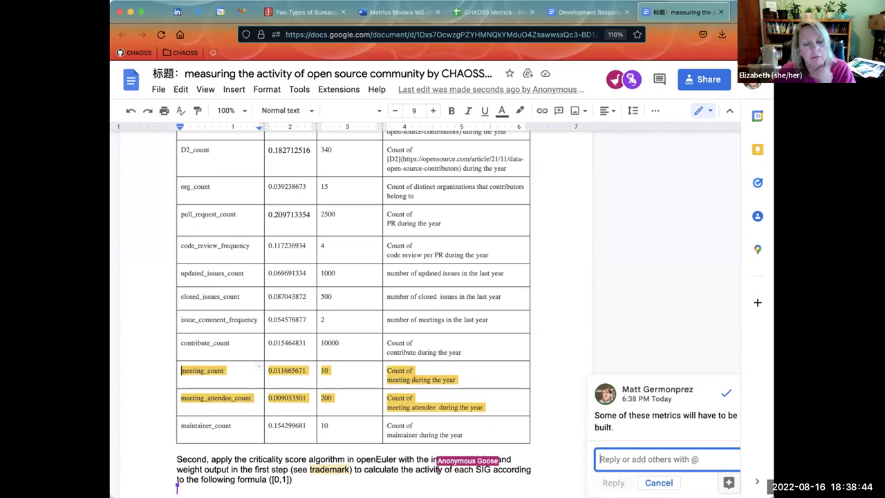
type("Common WG. ")
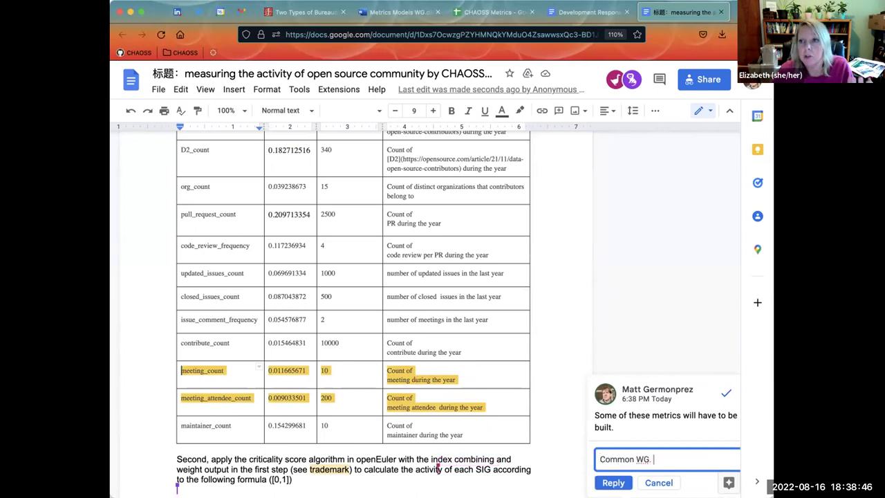
type("Y")
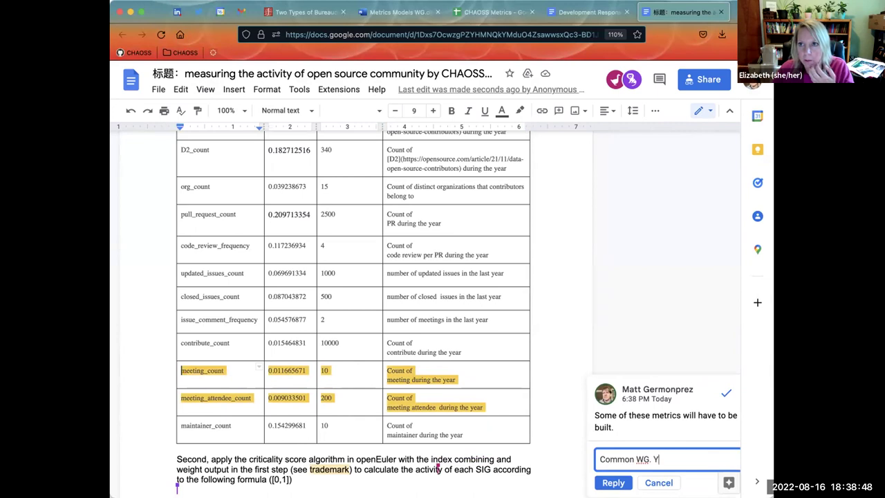
type("ay! Elizab")
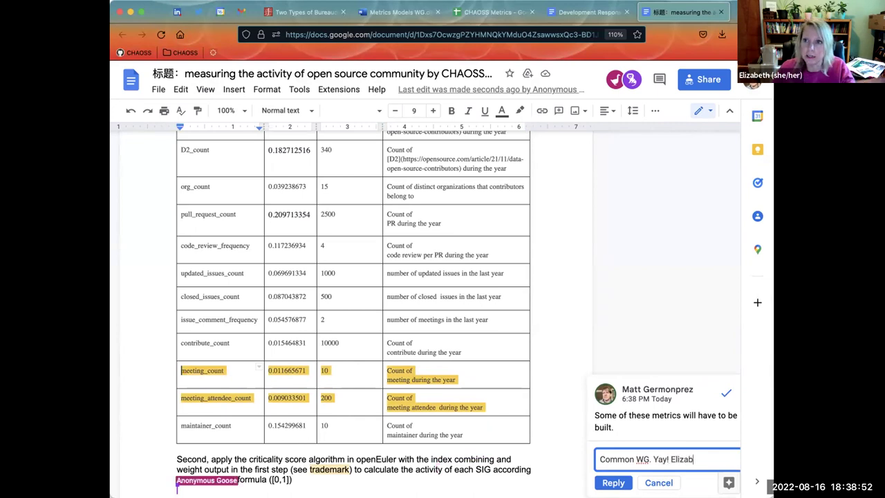
type("eth")
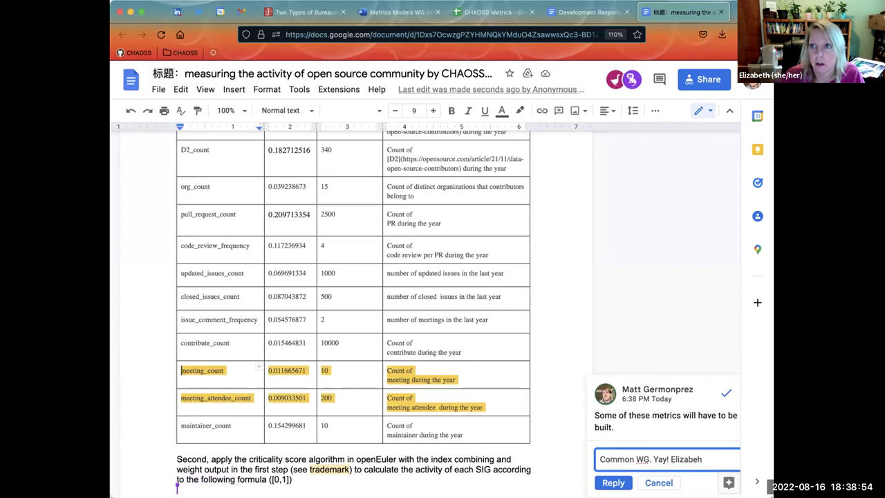
type(" going to")
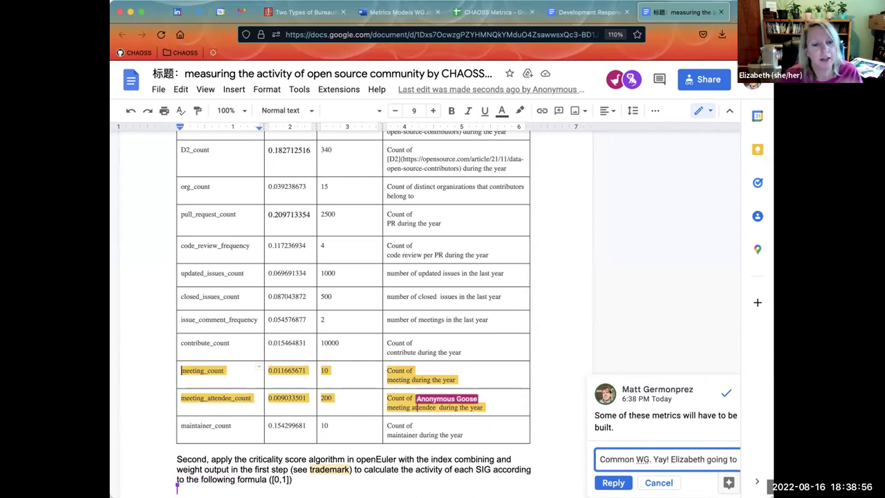
type(" do this :)")
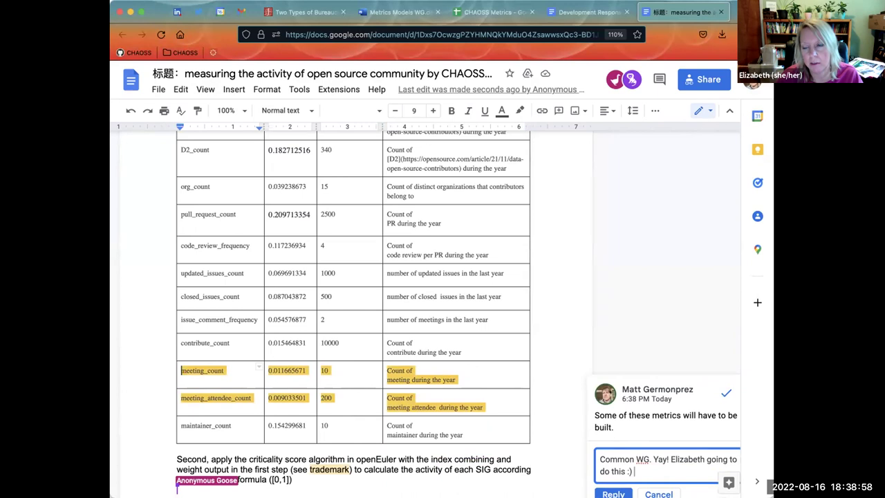
key("super+Return")
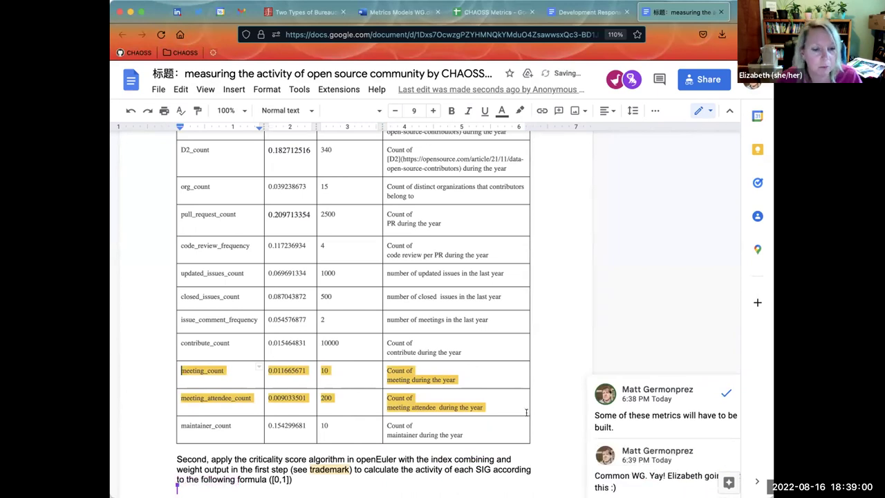
- Compare the parameter table's names from D0_count to meeting_count with the metrics listed under Metrics in the Metrics Model
scroll(508, 349, "down", 3)
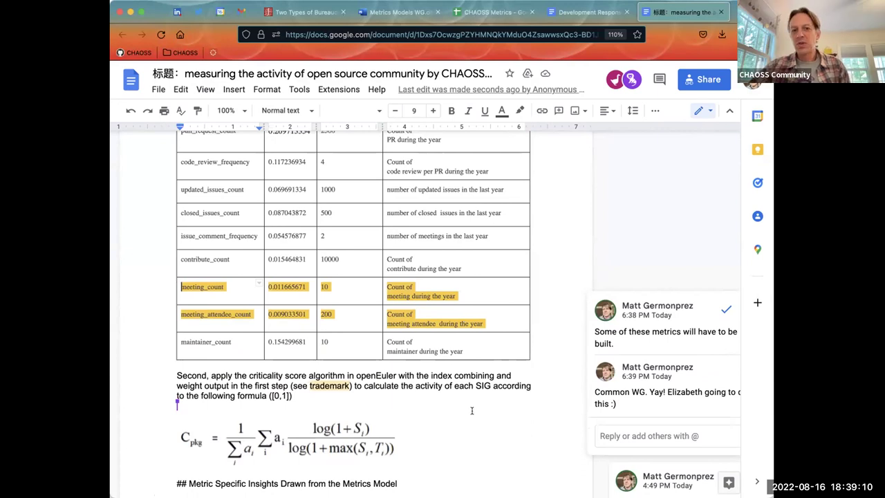
scroll(435, 311, "up", 5)
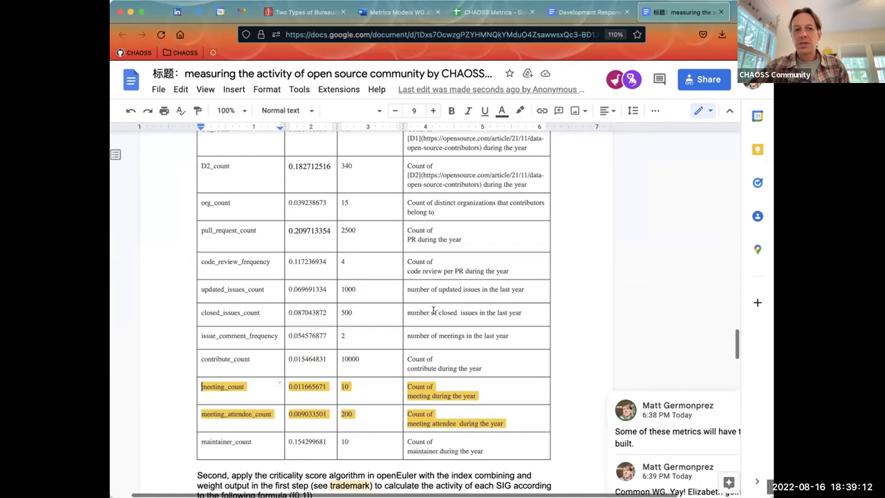
scroll(434, 309, "down", 2)
left_click_drag(247, 142, 277, 430)
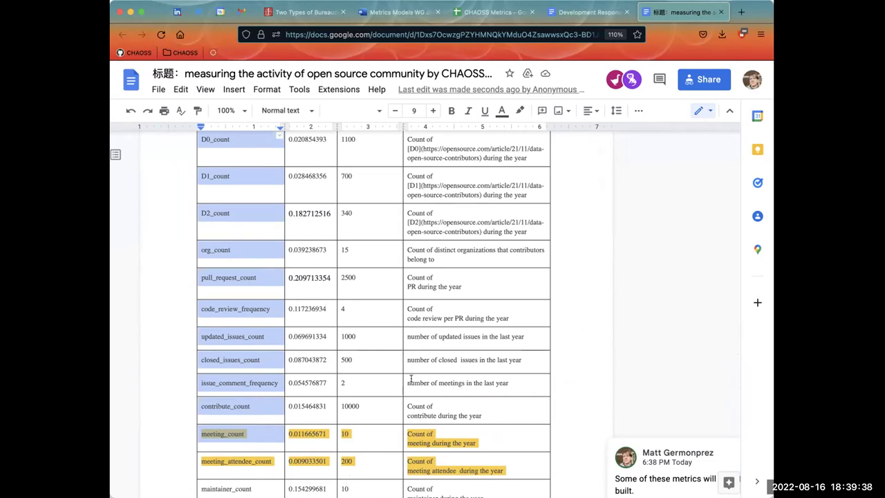
scroll(413, 346, "up", 20)
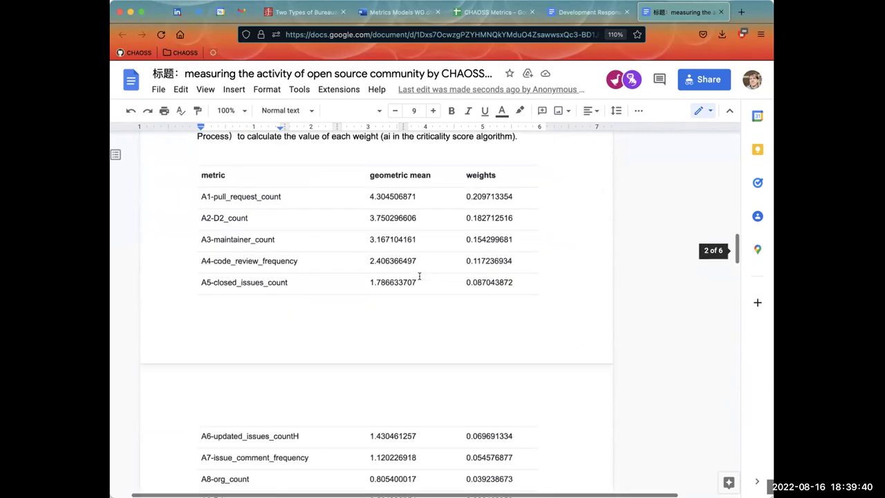
scroll(419, 276, "up", 6)
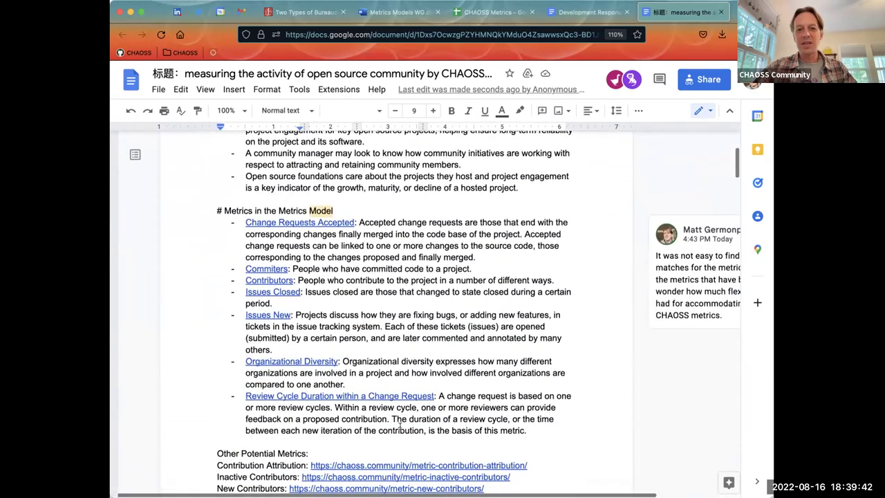
left_click_drag(527, 430, 224, 226)
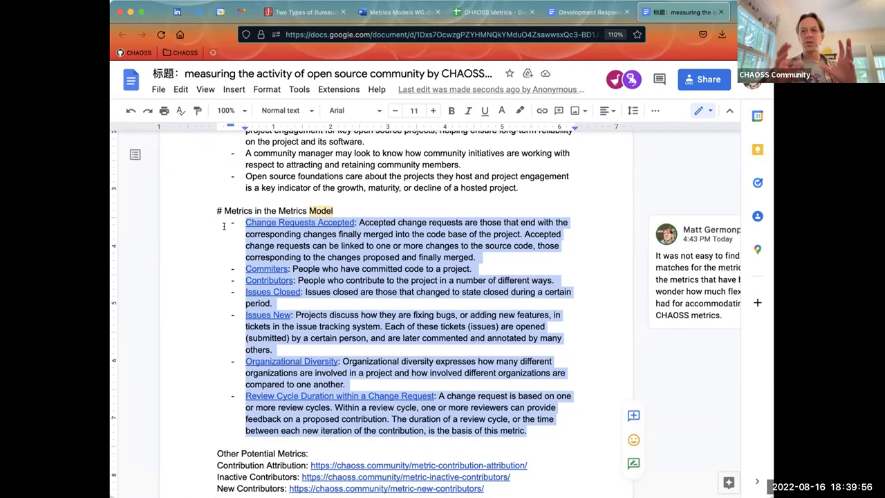
left_click(358, 184)
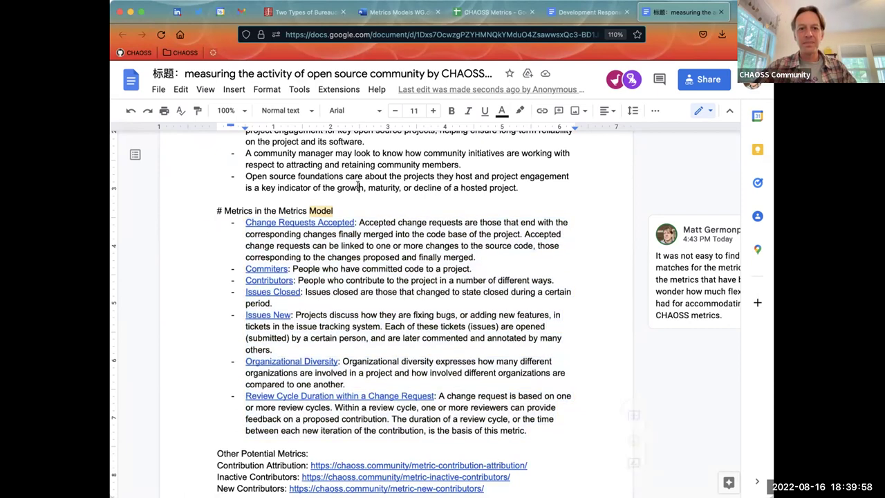
scroll(357, 184, "down", 5)
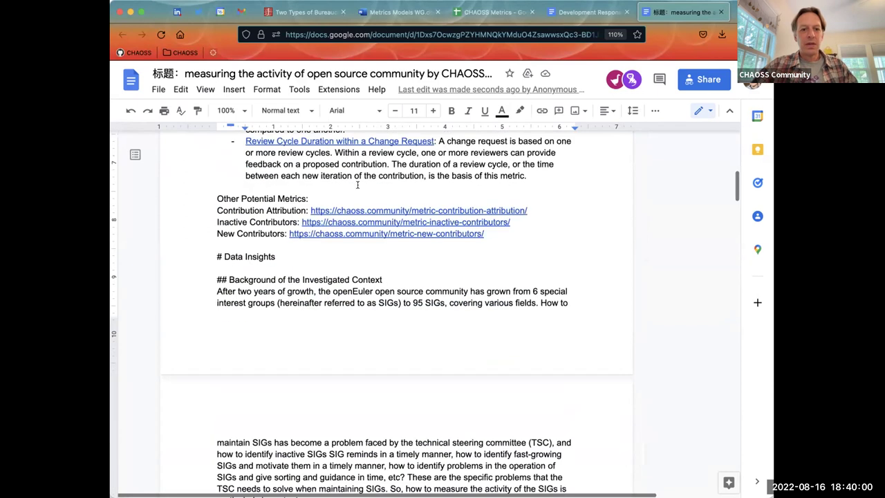
scroll(357, 185, "down", 4)
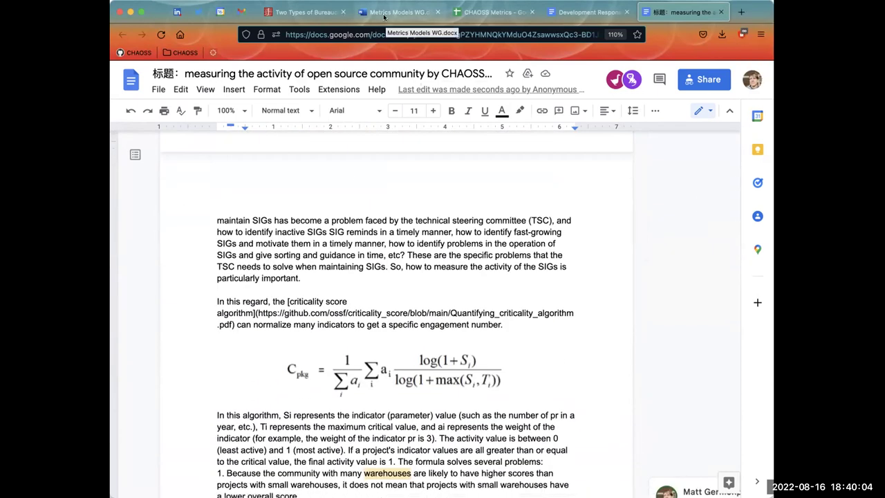
- In the CHAOSS Metrics spreadsheet, set the Project Engagement status to Needs Work, and restore it to In-progress
left_click(491, 12)
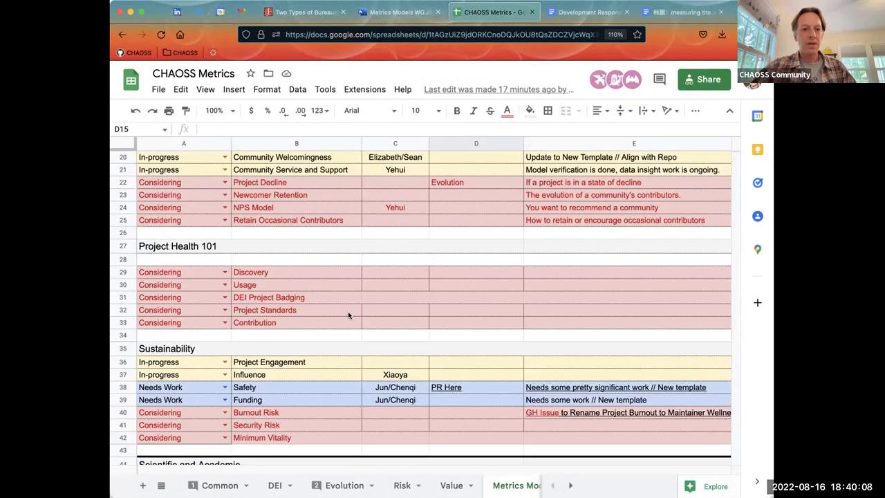
left_click(224, 362)
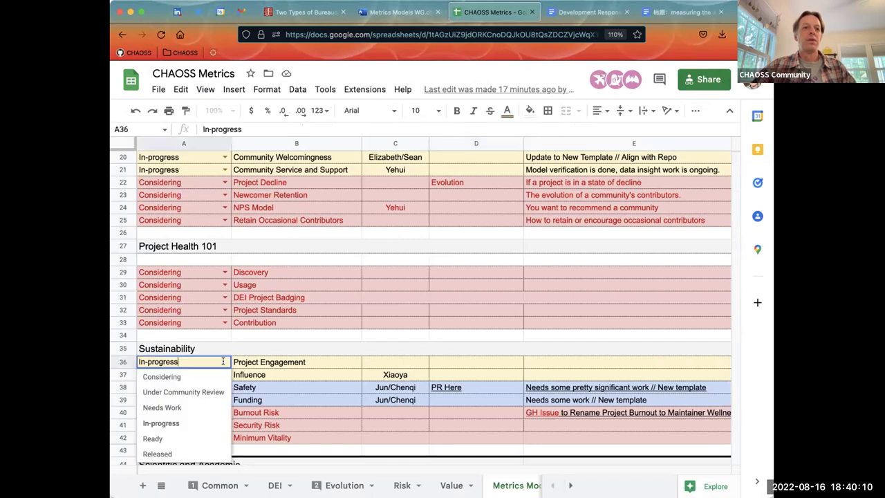
left_click(198, 408)
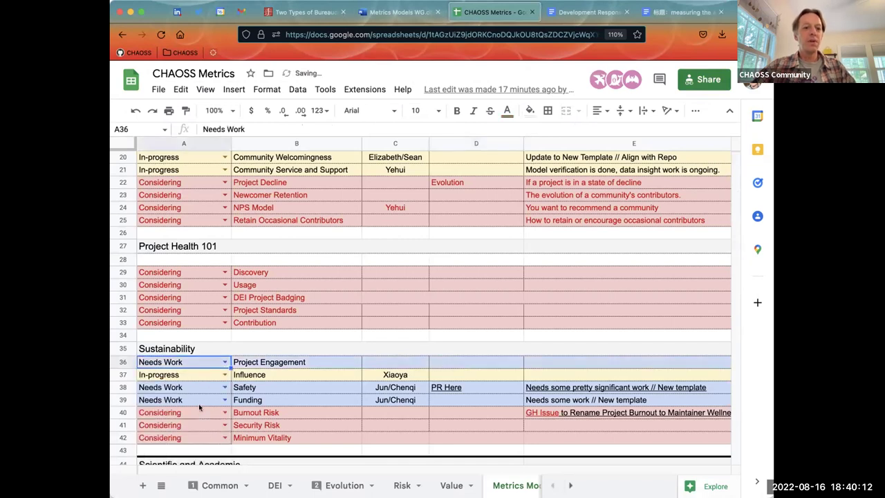
left_click(222, 363)
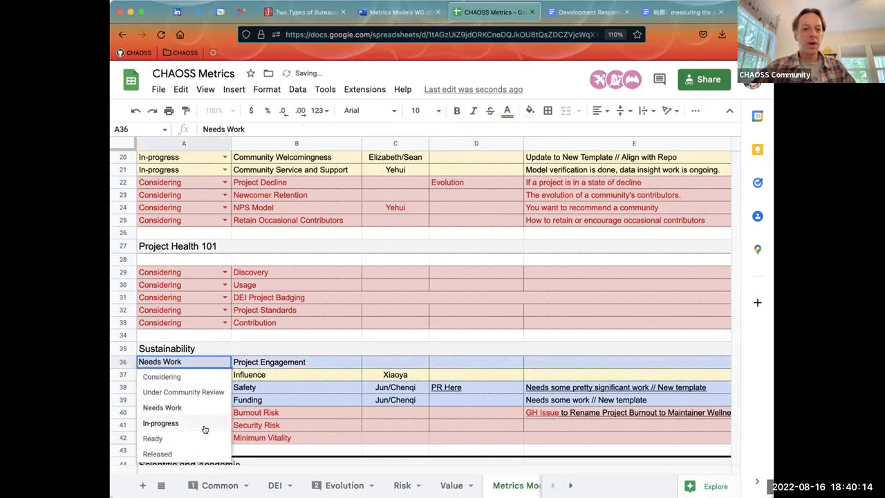
left_click(204, 424)
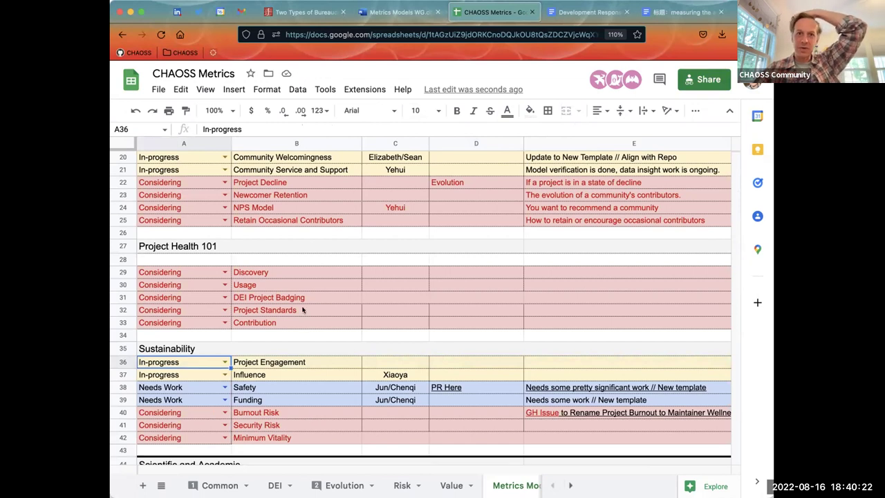
- Switch to the Metrics Models WG document in Word and review the agenda item about the metrics work update
left_click(381, 14)
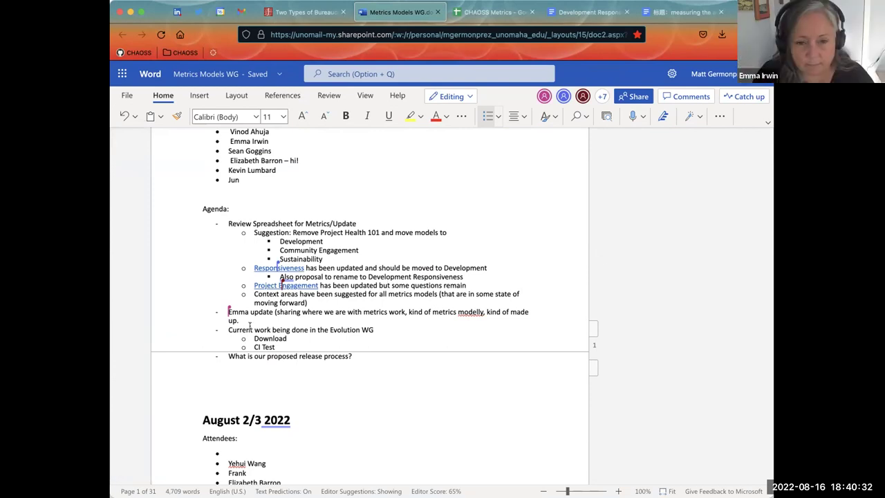
double_click(215, 311)
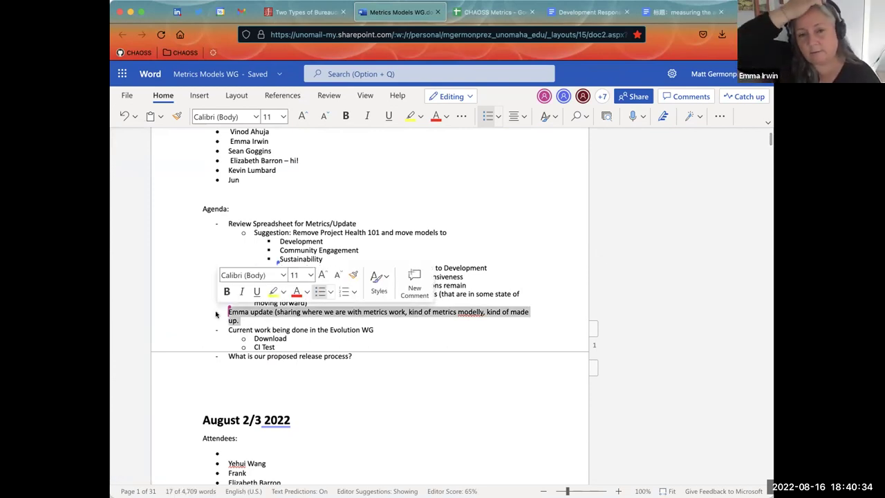
left_click(266, 331)
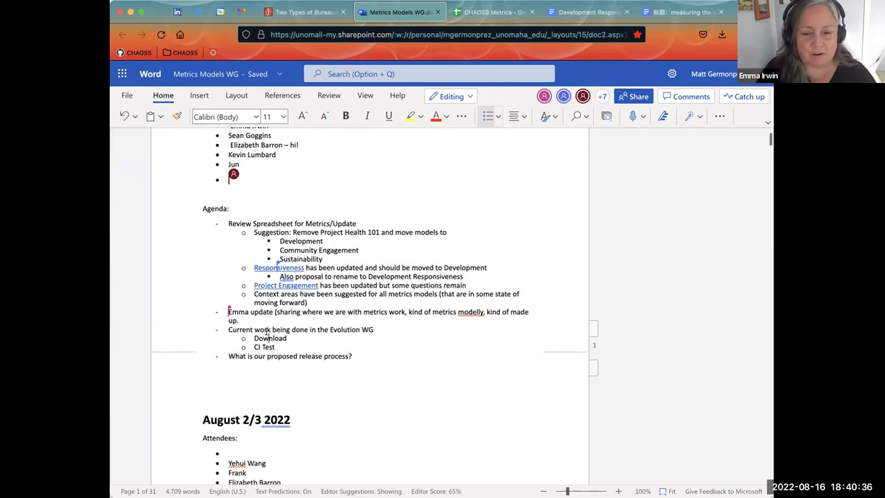